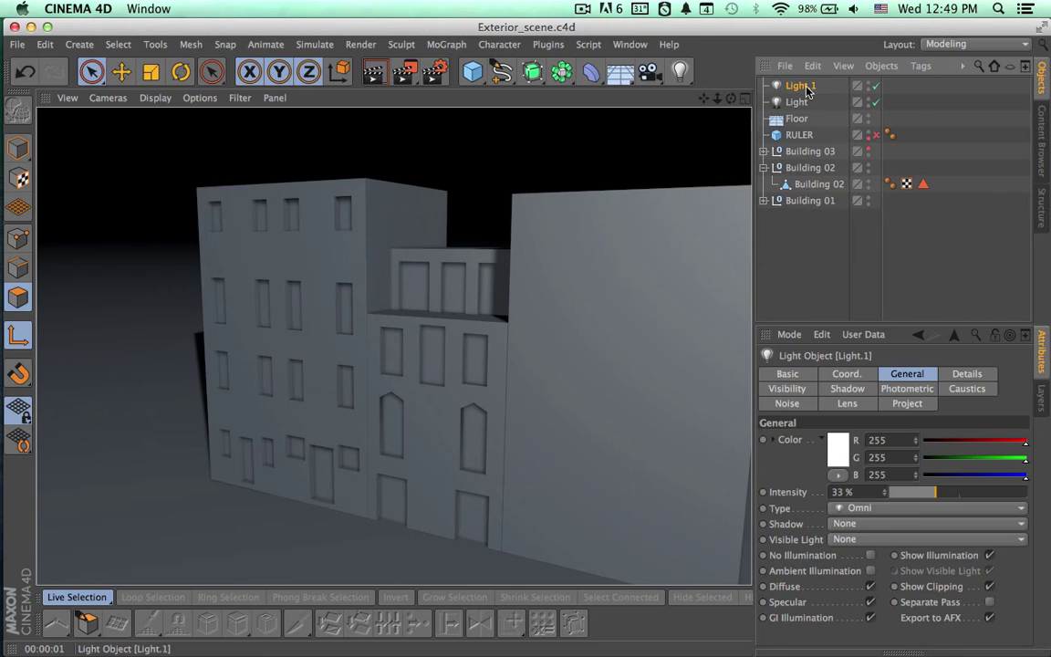
Group the two lights and the floor under one null and name it Environment.
{"action": "left_click", "coordinate": [796, 120], "text": "shift"}
{"action": "key", "text": "alt+g"}
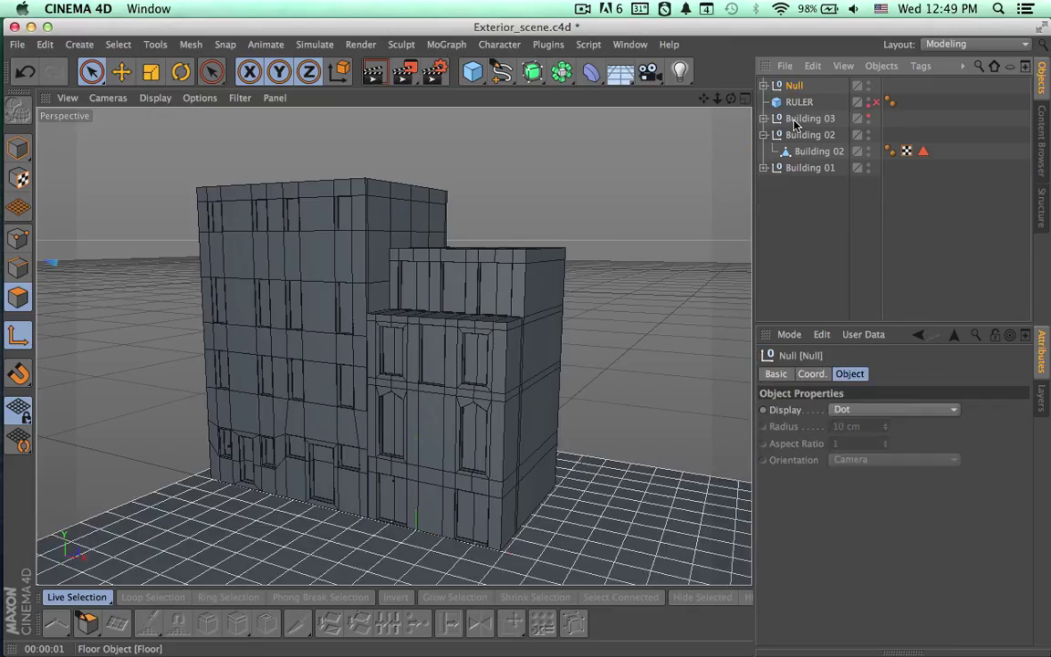
{"action": "double_click", "coordinate": [793, 86]}
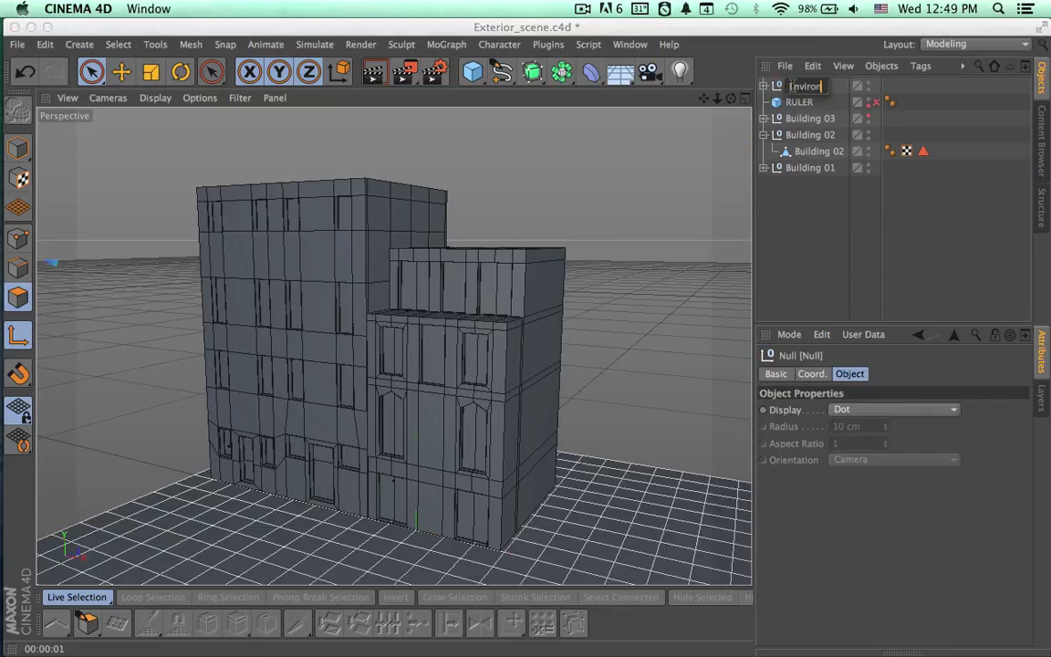
{"action": "type", "text": "Environment"}
{"action": "key", "text": "Return"}
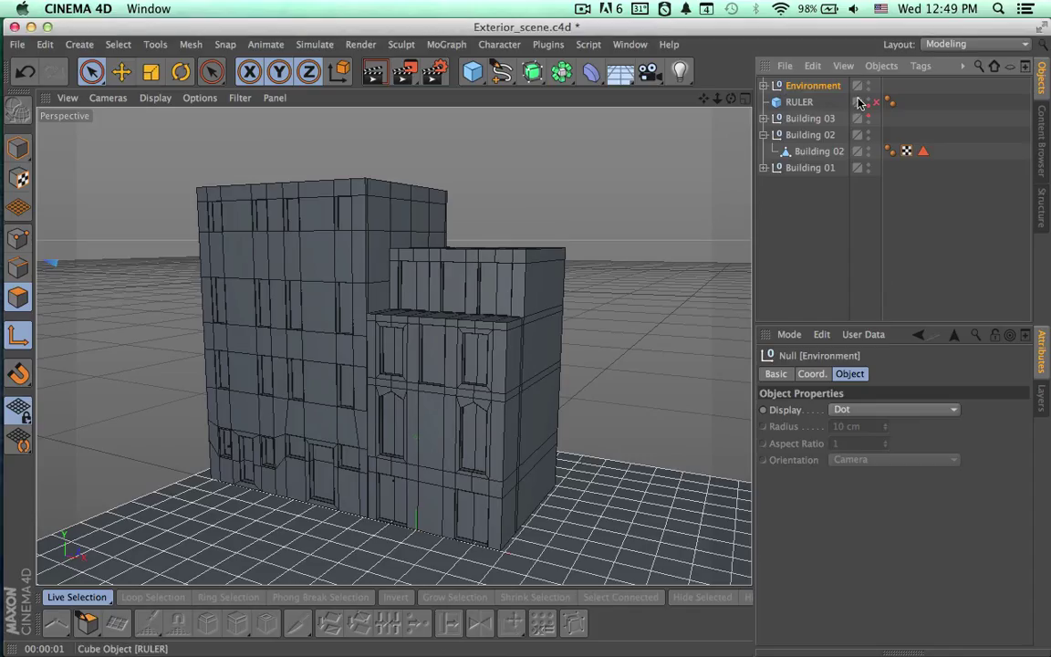
Hide the Environment group in the viewport and move it below the building groups in the object list.
{"action": "left_click", "coordinate": [867, 83]}
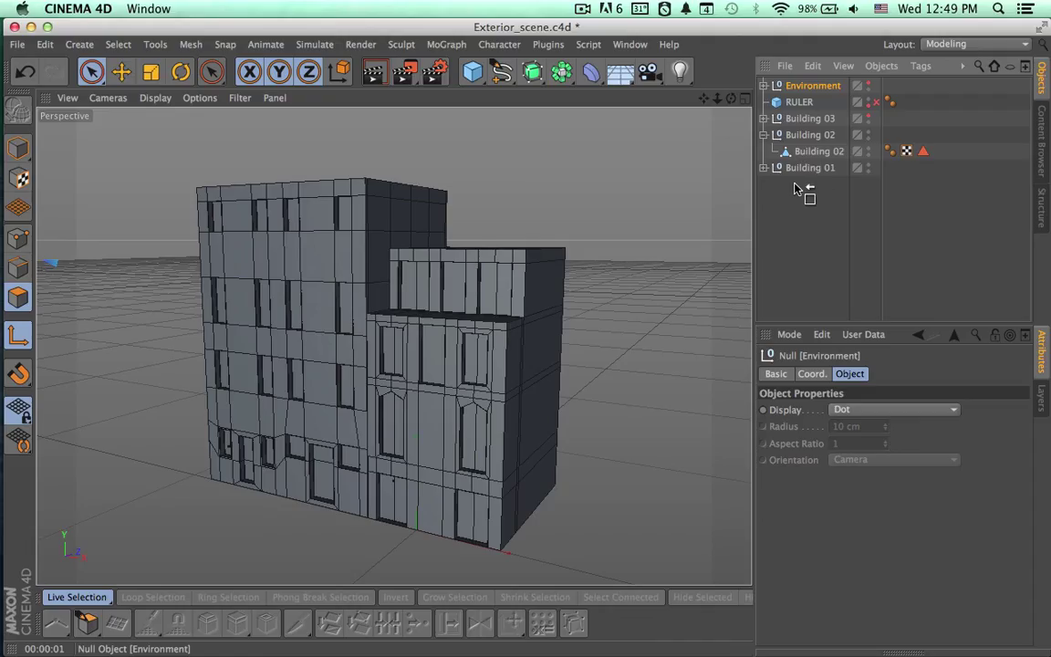
{"action": "left_click_drag", "start_coordinate": [794, 189], "coordinate": [799, 189]}
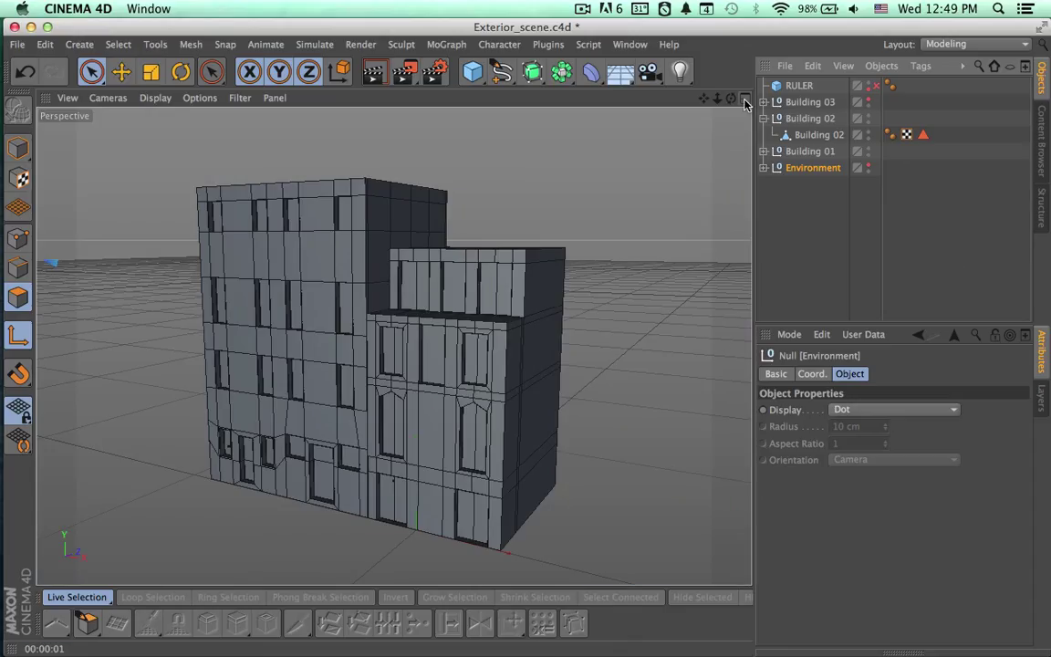
Collapse Building 02, expand Building 03, and enlarge the Front view framed on the facade reference photo.
{"action": "middle_click", "coordinate": [723, 121]}
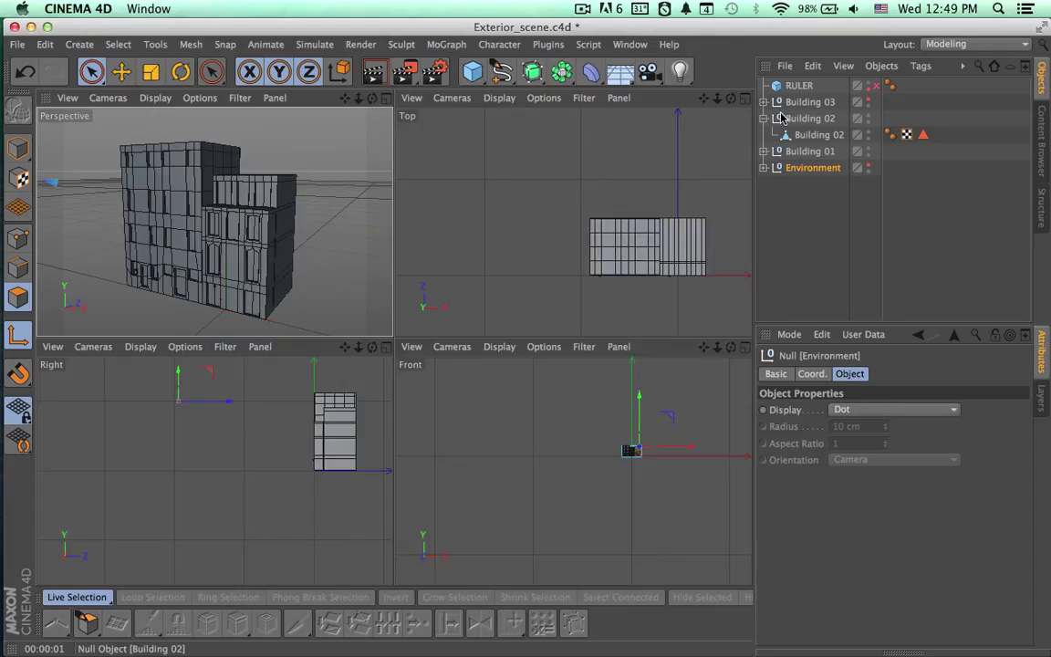
{"action": "left_click", "coordinate": [763, 118]}
{"action": "left_click", "coordinate": [763, 102]}
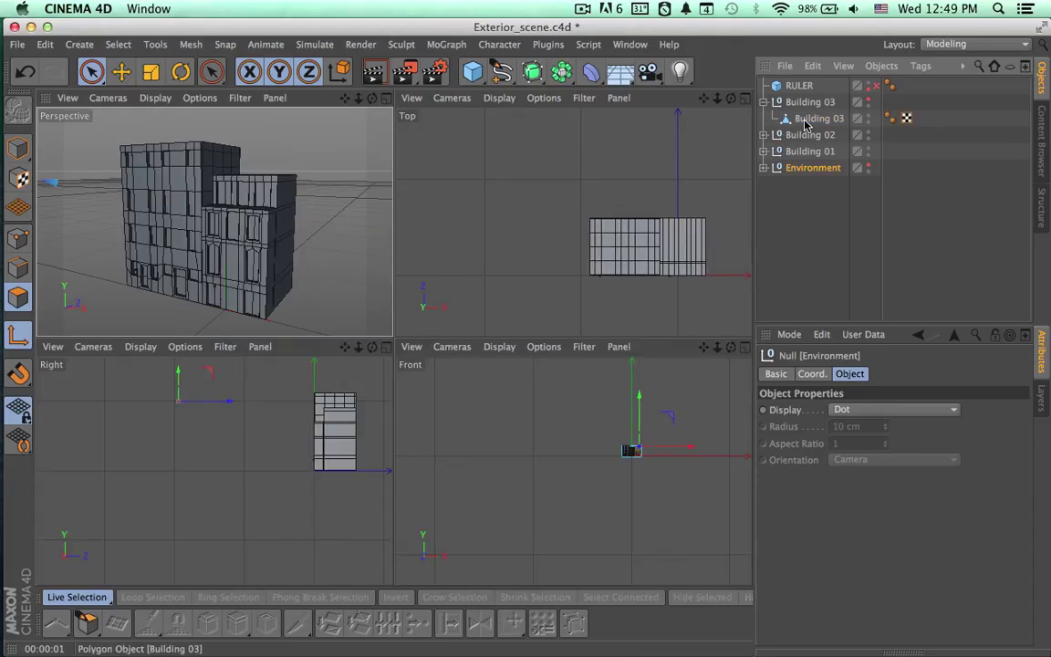
{"action": "left_click", "coordinate": [808, 120]}
{"action": "left_click", "coordinate": [745, 347]}
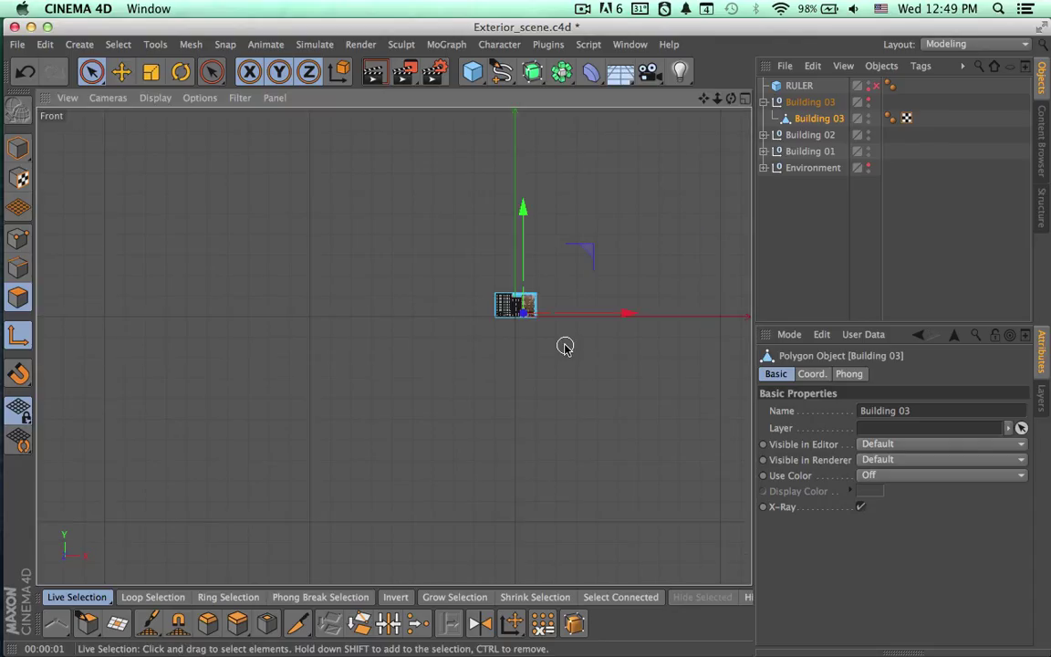
{"action": "left_click_drag", "start_coordinate": [718, 99], "coordinate": [394, 347]}
{"action": "left_click", "coordinate": [820, 106]}
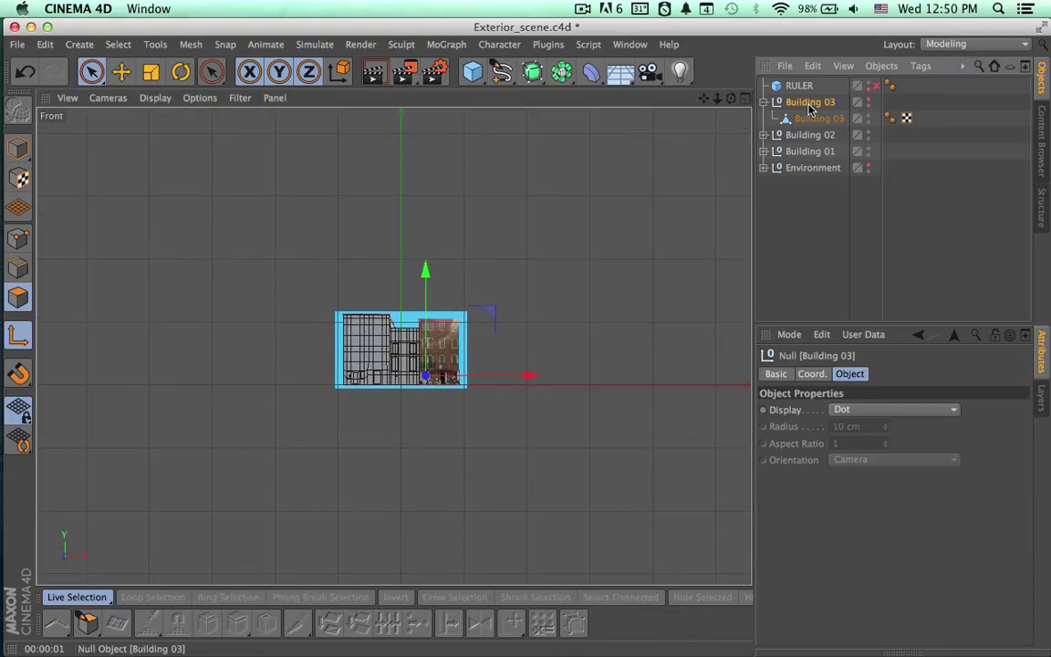
{"action": "scroll", "coordinate": [492, 324], "scroll_direction": "up", "scroll_amount": 5}
{"action": "scroll", "coordinate": [559, 317], "scroll_direction": "down", "scroll_amount": 5}
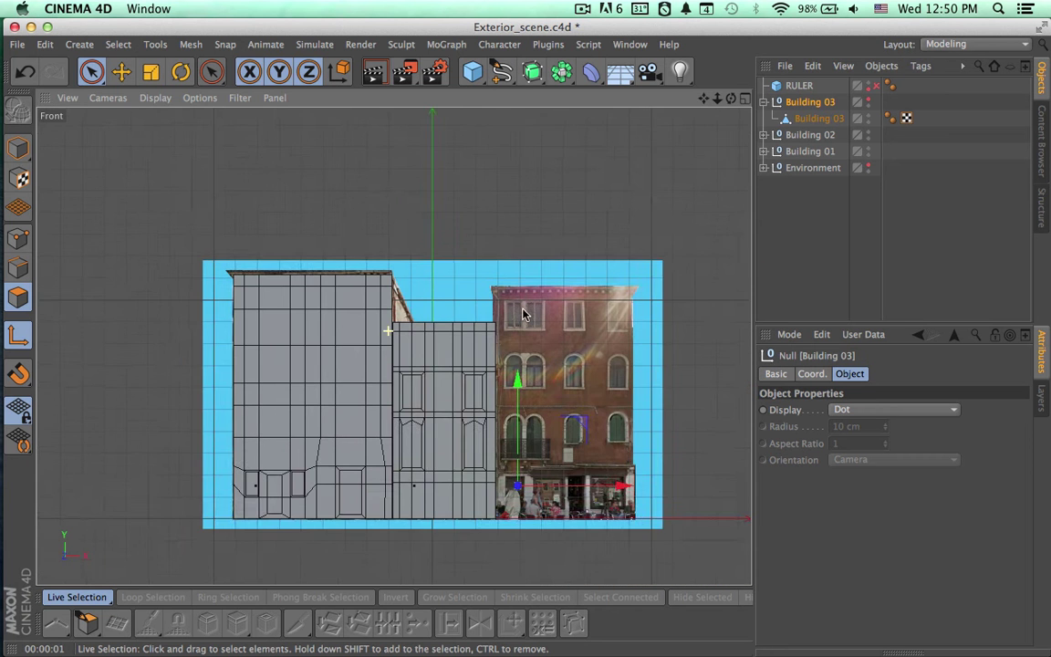
{"action": "left_click", "coordinate": [816, 121]}
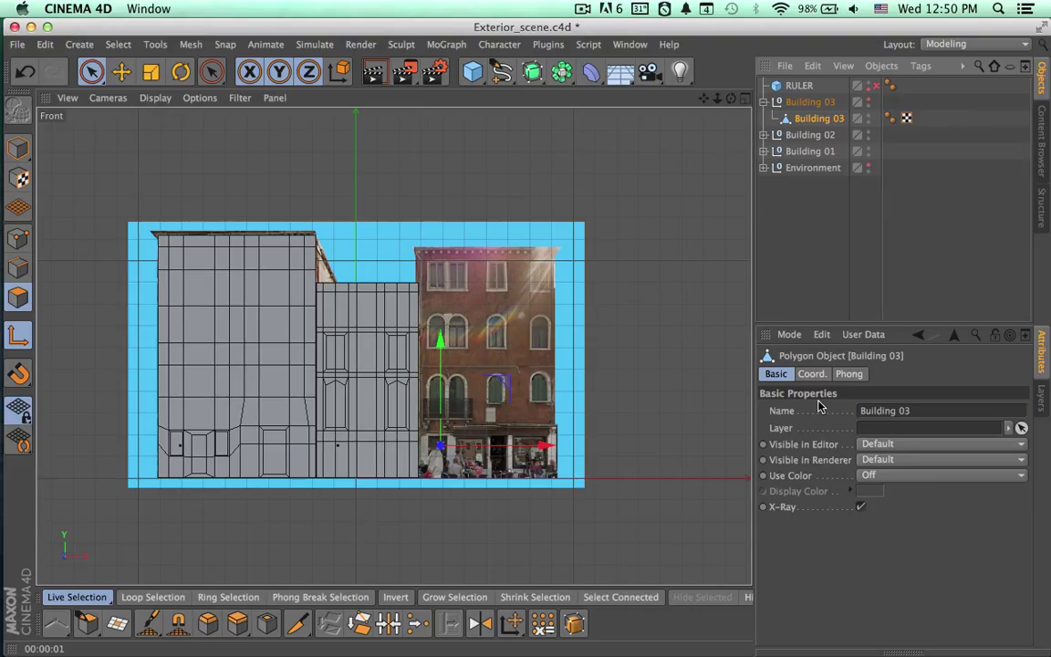
{"action": "left_click", "coordinate": [803, 107]}
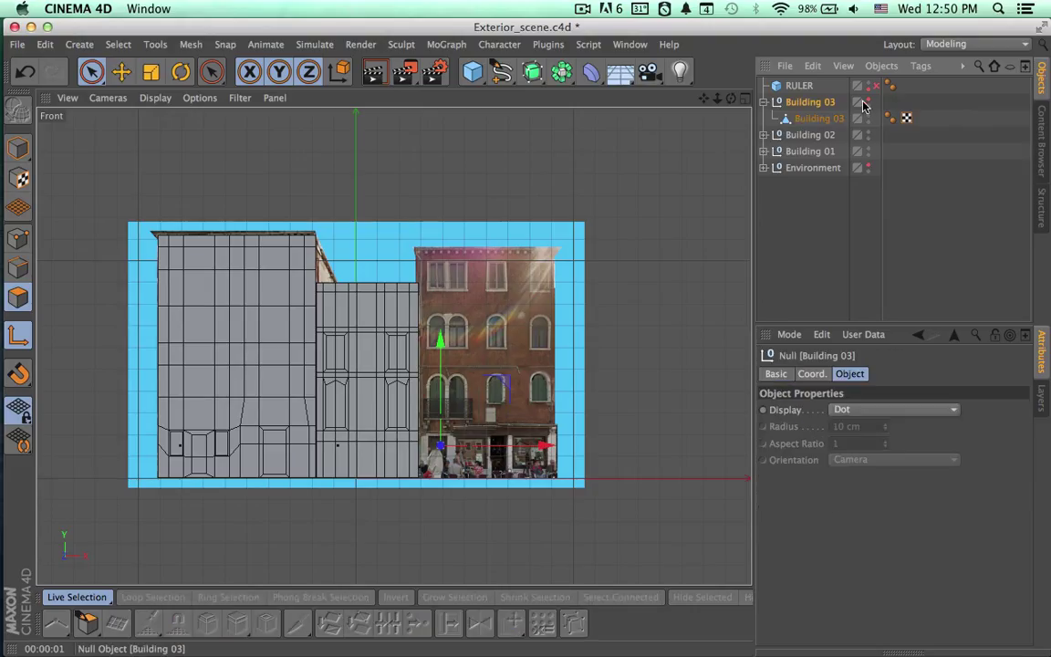
Show Building 03 in the viewport and hide Building 02 and Building 01.
{"action": "left_click", "coordinate": [868, 99]}
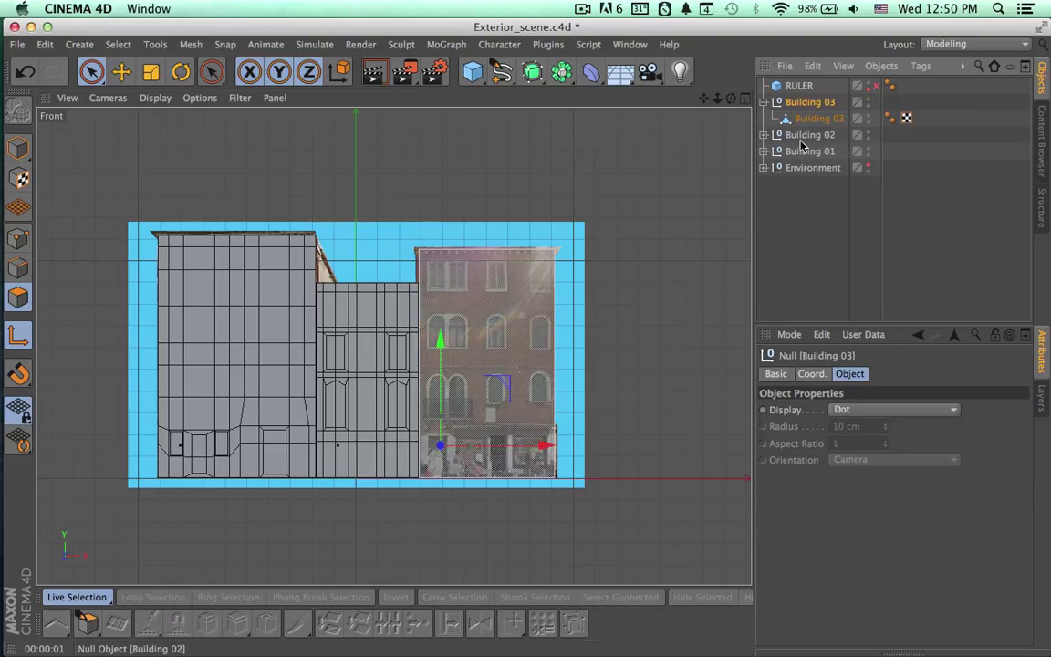
{"action": "left_click", "coordinate": [867, 132]}
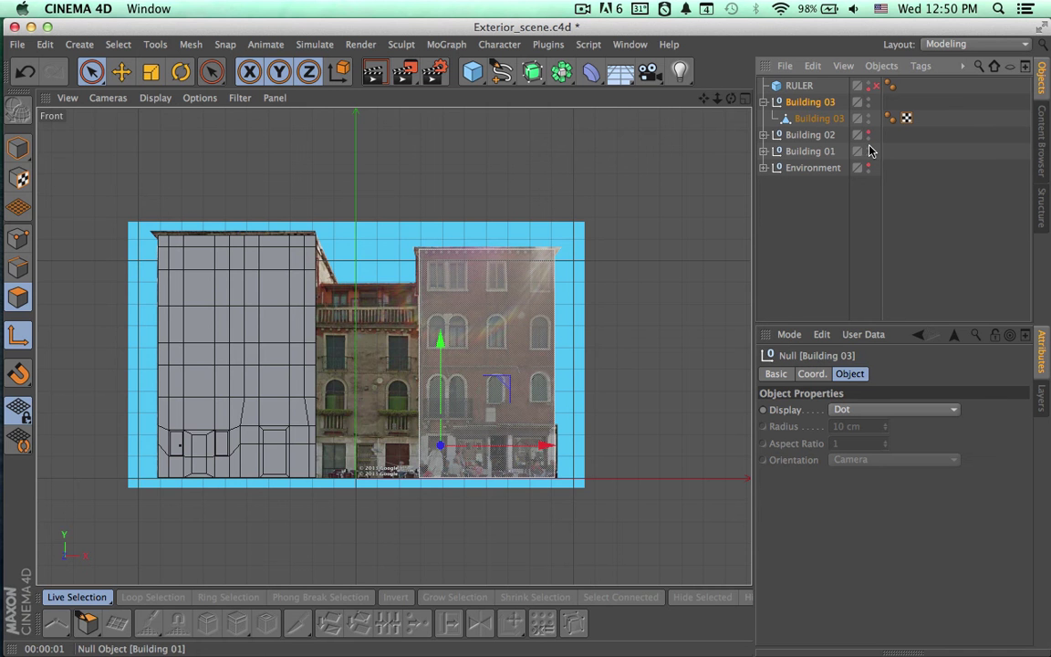
{"action": "left_click", "coordinate": [868, 150]}
{"action": "scroll", "coordinate": [657, 310], "scroll_direction": "up", "scroll_amount": 5}
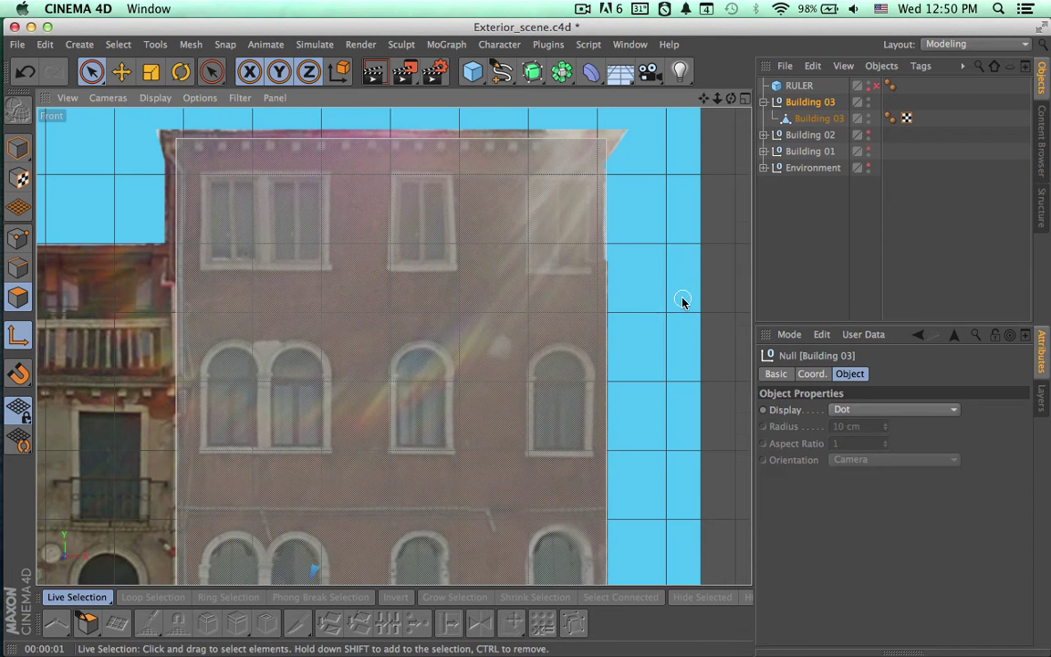
{"action": "scroll", "coordinate": [627, 291], "scroll_direction": "down", "scroll_amount": 3}
Enable the RULER cube and move it over the roofline above Building 03's top-floor double window.
{"action": "left_click", "coordinate": [798, 86]}
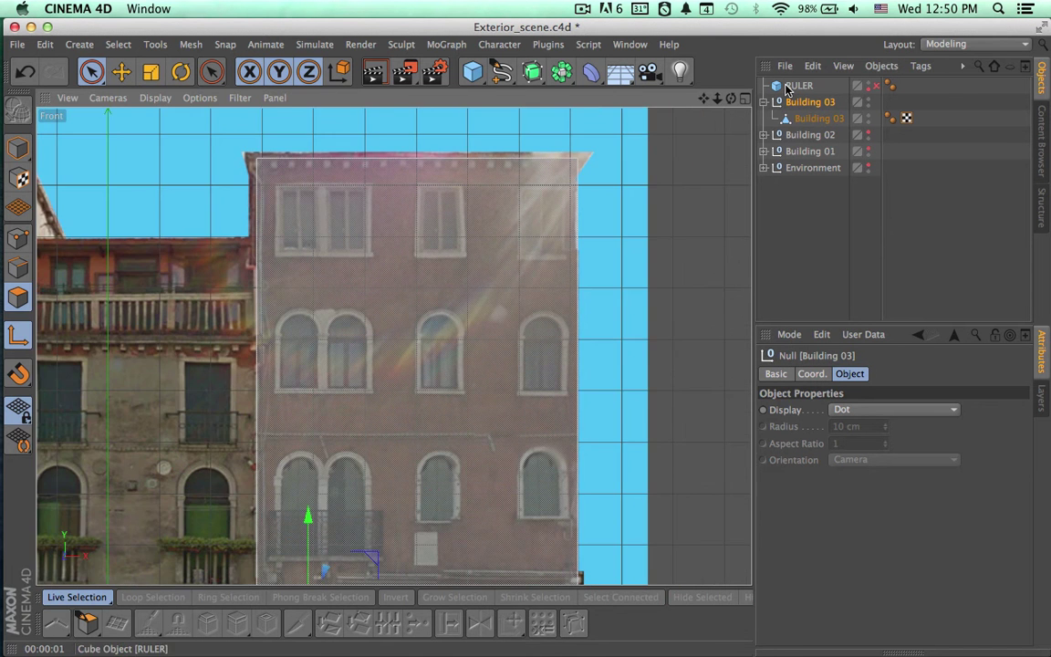
{"action": "left_click", "coordinate": [874, 87]}
{"action": "left_click_drag", "start_coordinate": [271, 359], "coordinate": [381, 87]}
{"action": "middle_click_drag", "start_coordinate": [246, 443], "coordinate": [328, 503], "text": "alt"}
{"action": "right_click_drag", "start_coordinate": [455, 296], "coordinate": [517, 296], "text": "alt"}
{"action": "middle_click_drag", "start_coordinate": [517, 296], "coordinate": [528, 377], "text": "alt"}
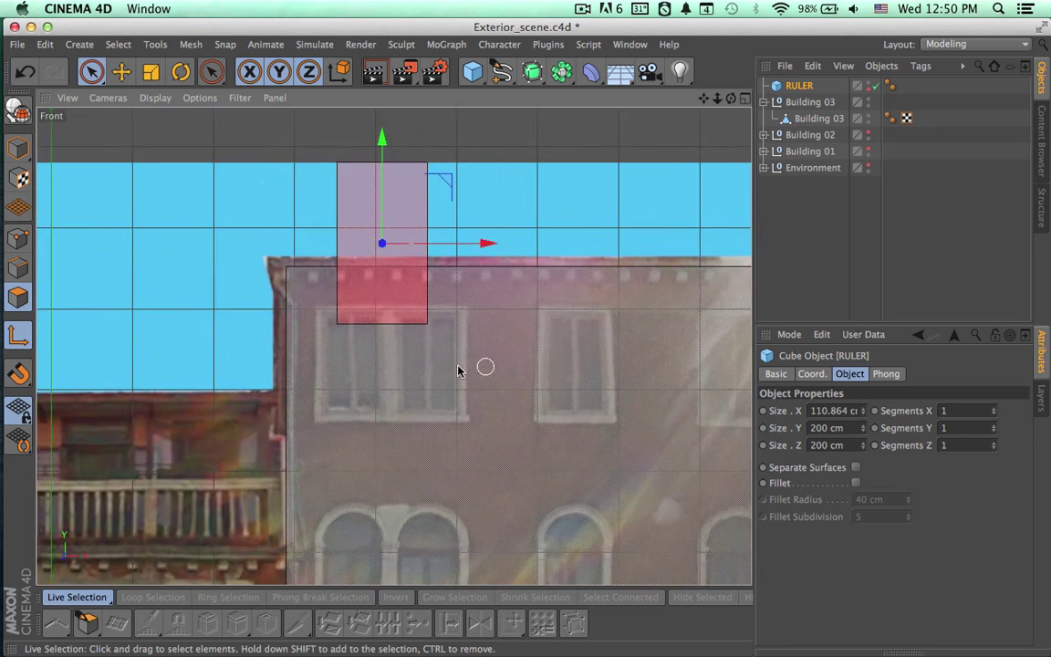
{"action": "right_click_drag", "start_coordinate": [446, 368], "coordinate": [503, 365], "text": "alt"}
{"action": "scroll", "coordinate": [506, 360], "scroll_direction": "up", "scroll_amount": 4}
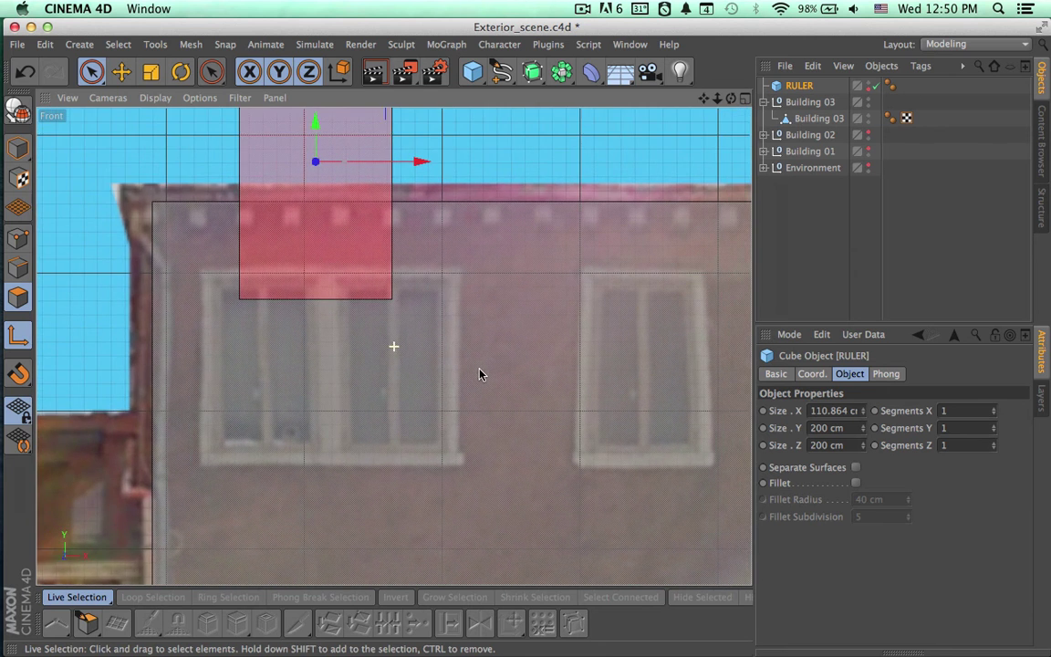
Switch to Google Earth and examine the window layout of the third building in Street View.
{"action": "key", "text": "super+Tab"}
{"action": "key", "text": "super+Tab"}
{"action": "key", "text": "super+Tab"}
{"action": "key", "text": "super+Tab"}
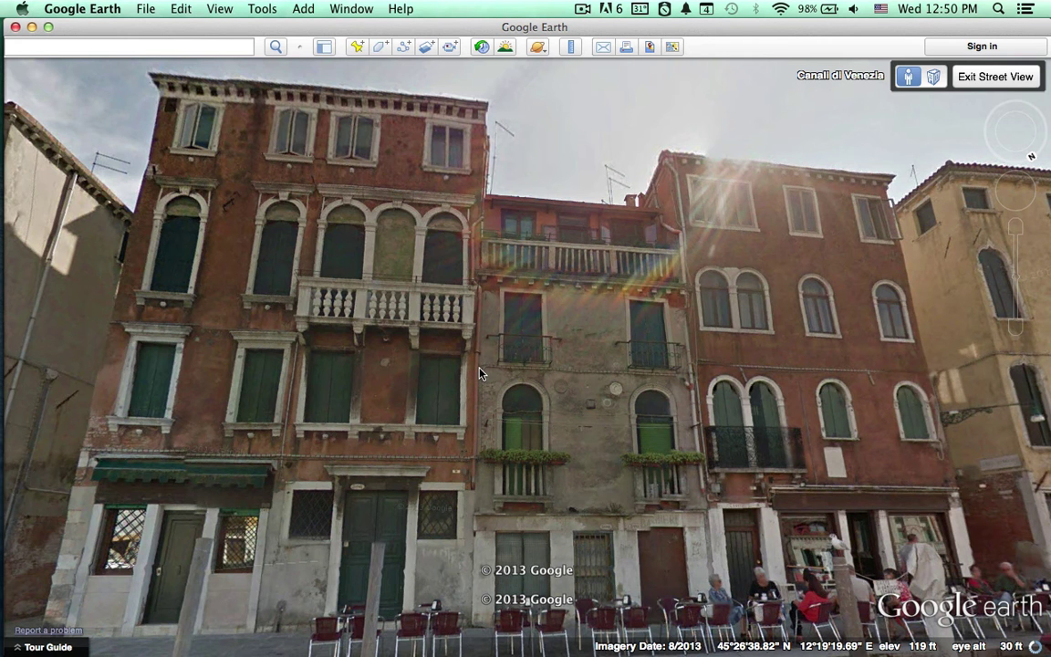
{"action": "mouse_move", "coordinate": [734, 314]}
{"action": "left_mouse_down"}
{"action": "mouse_move", "coordinate": [817, 308]}
{"action": "mouse_move", "coordinate": [739, 301]}
{"action": "left_mouse_up"}
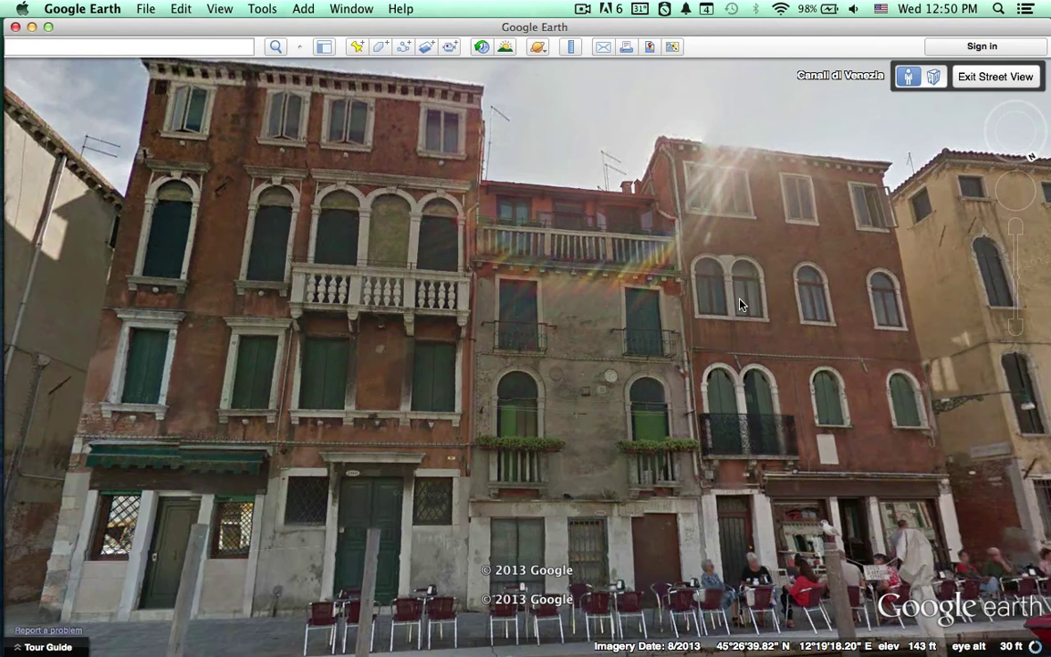
Switch back to CINEMA 4D and narrow the RULER cube to about 68.5 cm in X to match one top-floor window pane.
{"action": "key", "text": "super+Tab"}
{"action": "right_click_drag", "start_coordinate": [515, 270], "coordinate": [454, 270], "text": "alt"}
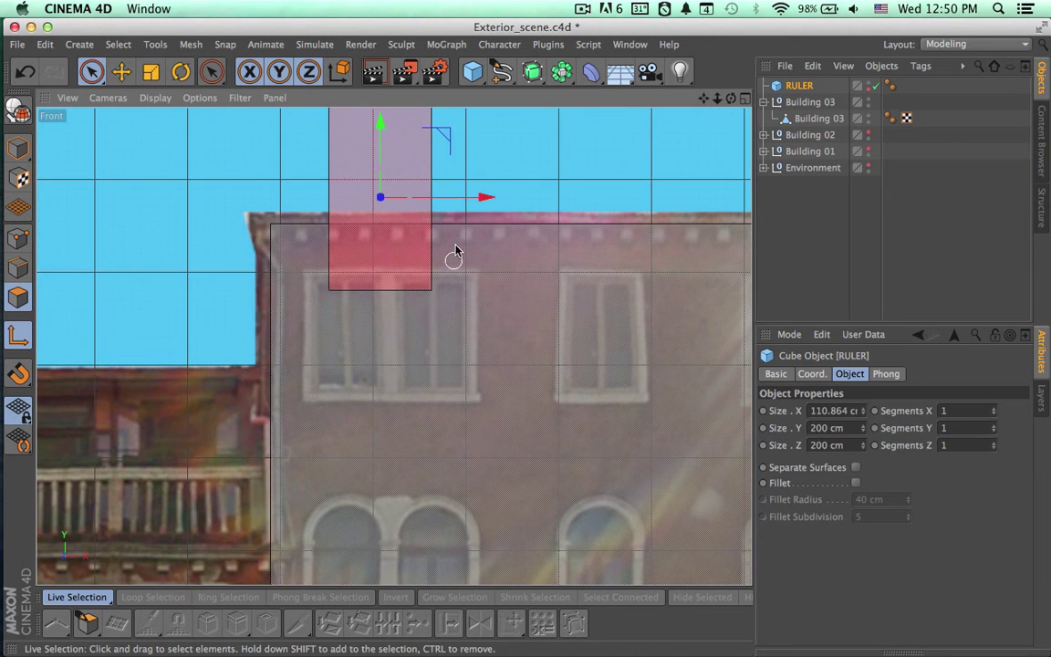
{"action": "middle_click_drag", "start_coordinate": [480, 157], "coordinate": [476, 234], "text": "alt"}
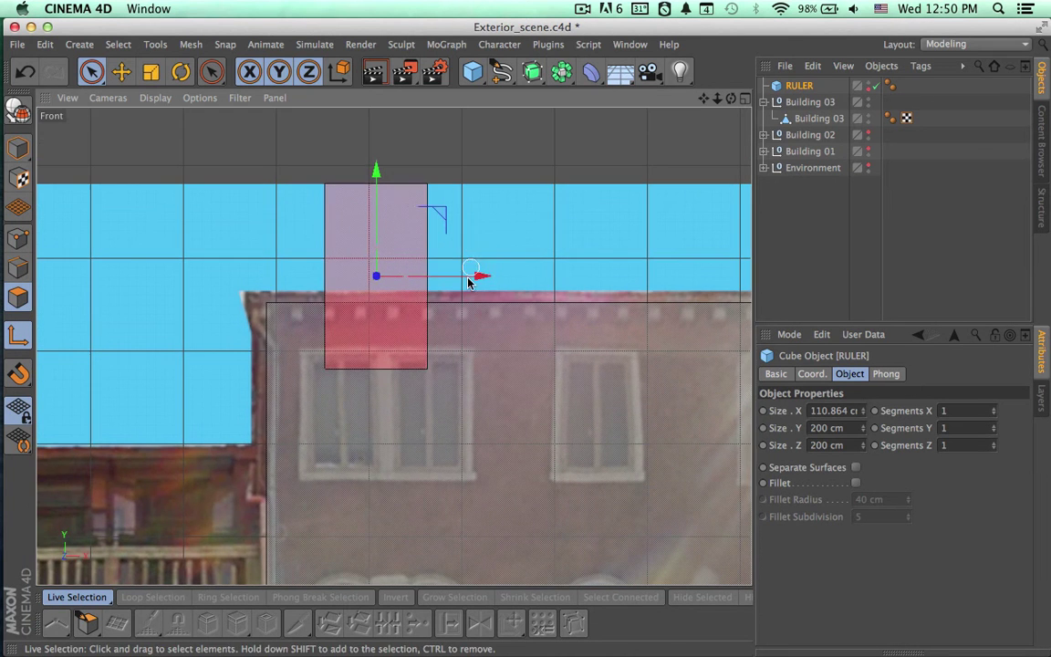
{"action": "left_click_drag", "start_coordinate": [473, 279], "coordinate": [464, 277]}
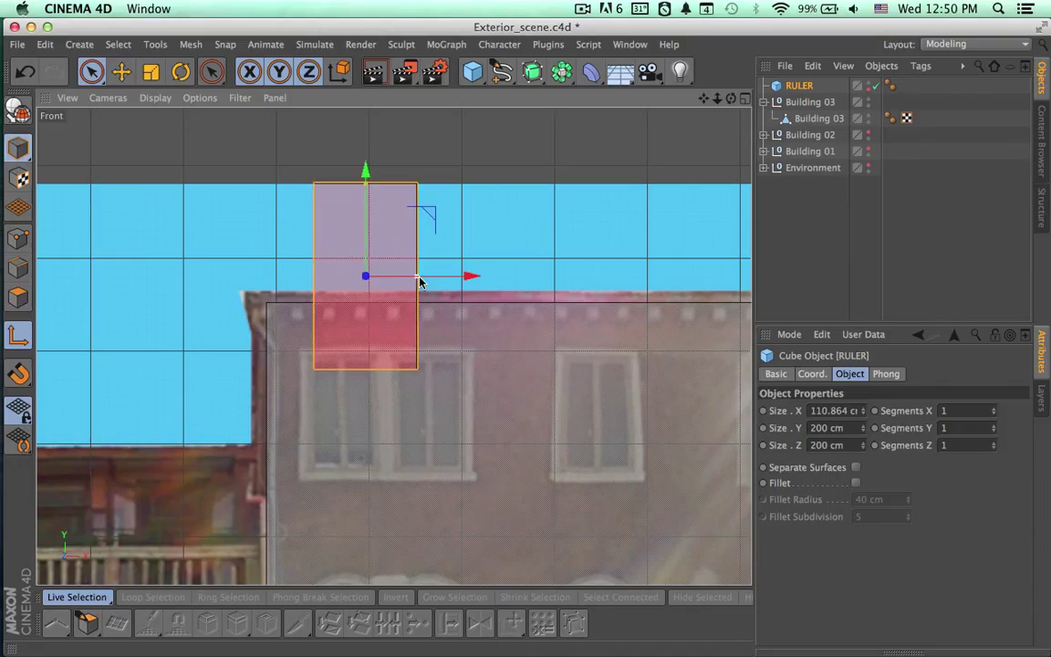
{"action": "left_click_drag", "start_coordinate": [415, 280], "coordinate": [508, 281]}
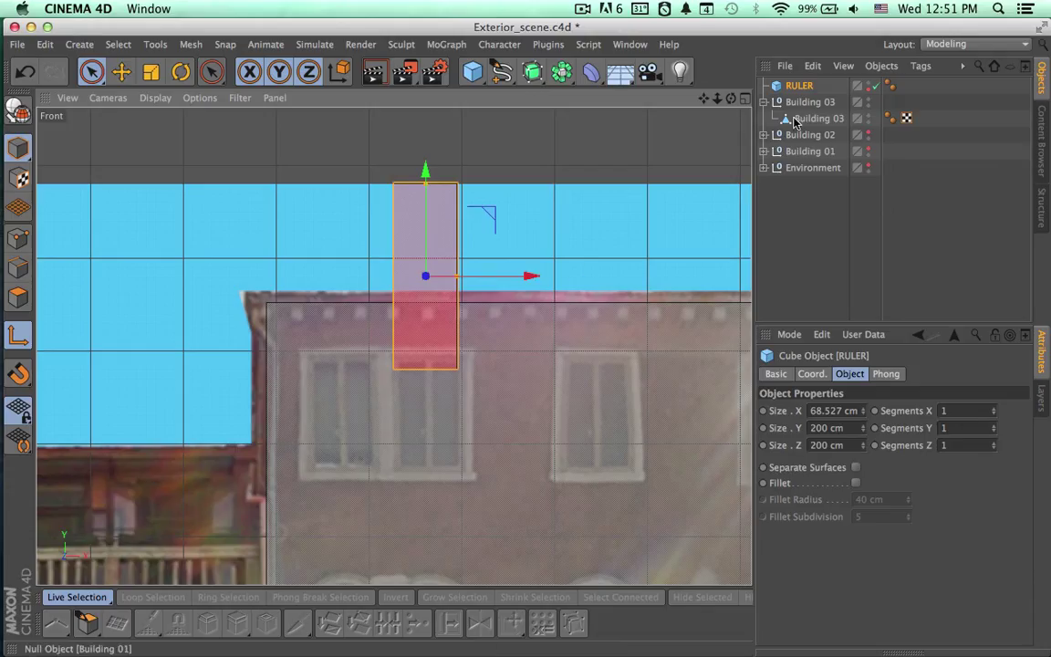
Place the ruler above the first top-floor window of Building 03 and three copies of it above the remaining top-floor windows.
{"action": "mouse_move", "coordinate": [535, 279]}
{"action": "left_mouse_down"}
{"action": "mouse_move", "coordinate": [445, 280]}
{"action": "mouse_move", "coordinate": [535, 278]}
{"action": "left_mouse_up"}
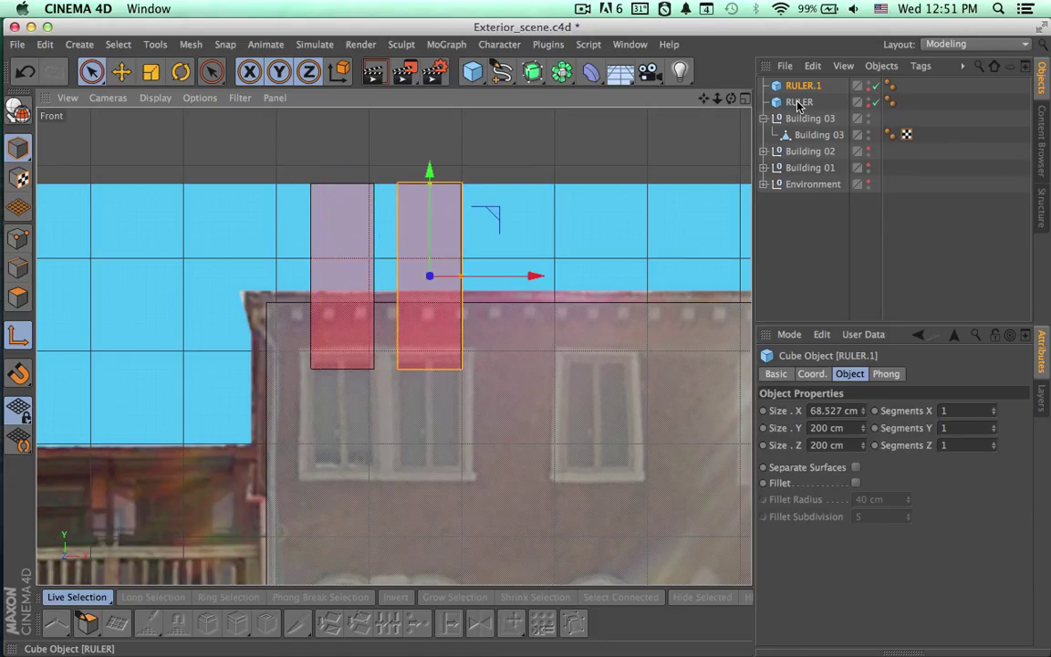
{"action": "left_click_drag", "start_coordinate": [795, 103], "coordinate": [796, 80], "text": "ctrl"}
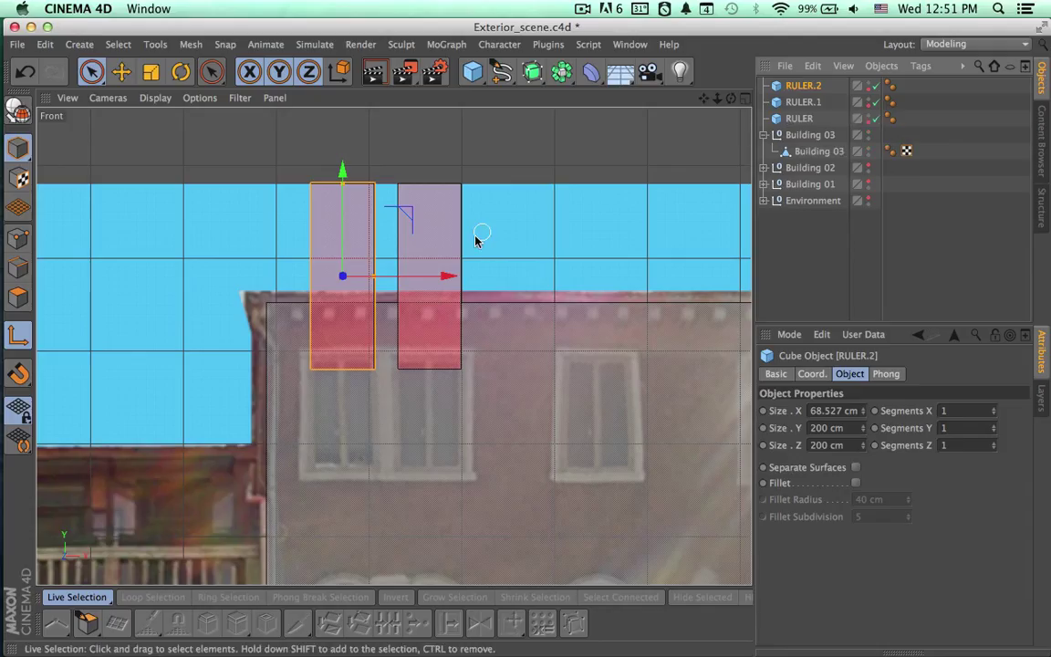
{"action": "left_click_drag", "start_coordinate": [446, 276], "coordinate": [700, 252]}
{"action": "middle_click_drag", "start_coordinate": [680, 363], "coordinate": [574, 364], "text": "alt"}
{"action": "right_click_drag", "start_coordinate": [574, 364], "coordinate": [515, 363], "text": "alt"}
{"action": "key", "text": "super+v"}
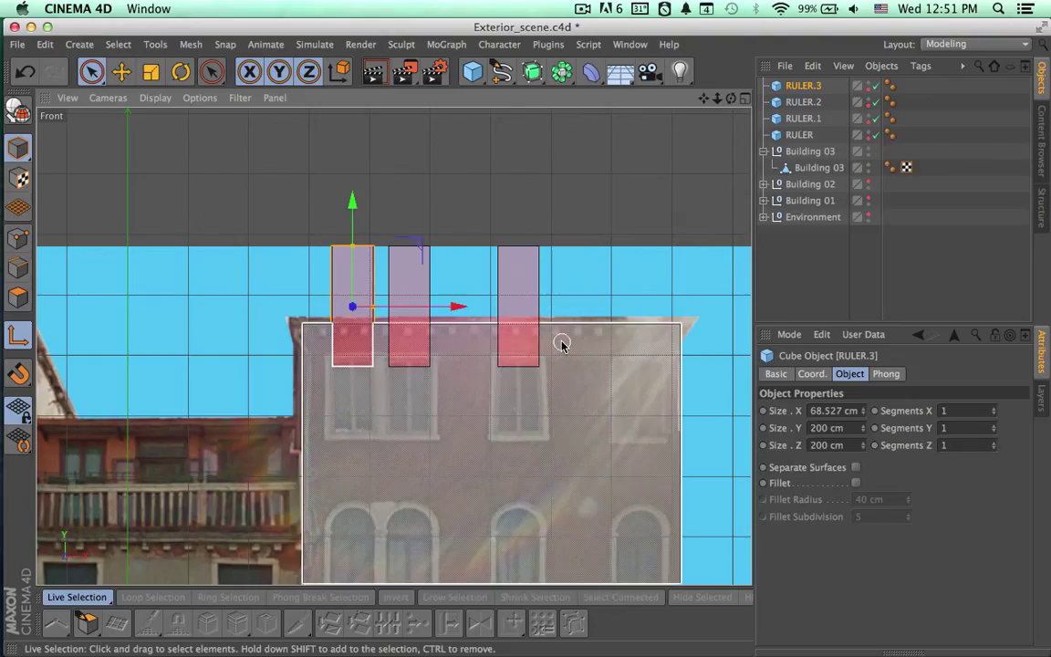
{"action": "left_click_drag", "start_coordinate": [450, 313], "coordinate": [727, 330]}
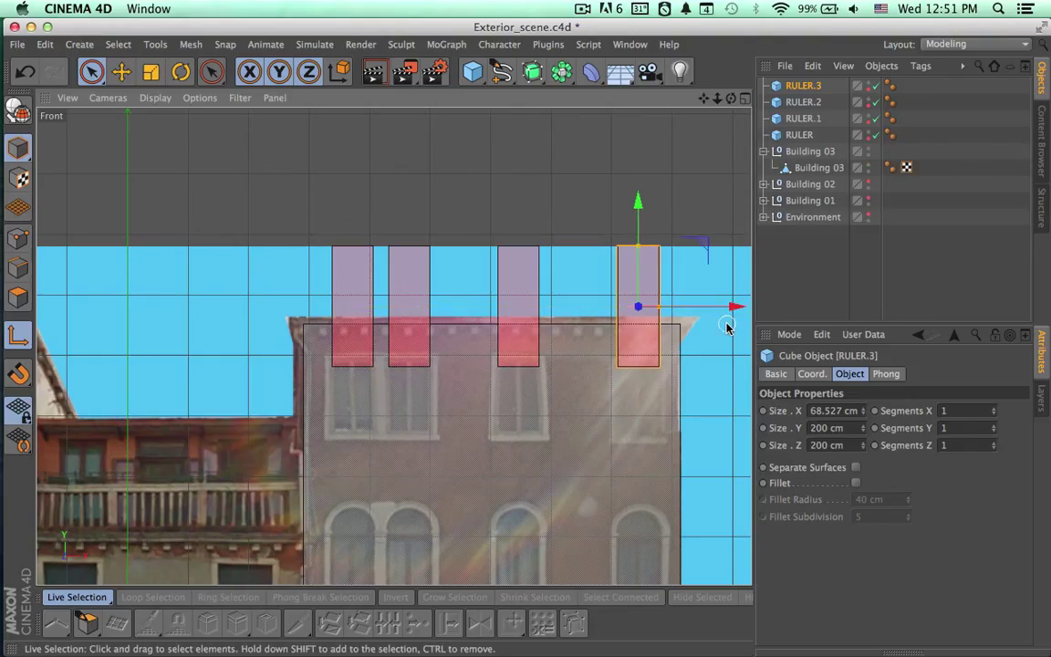
Select all four rulers and raise them together until their bottom edges only slightly overlap Building 03's top edge.
{"action": "left_click", "coordinate": [806, 135]}
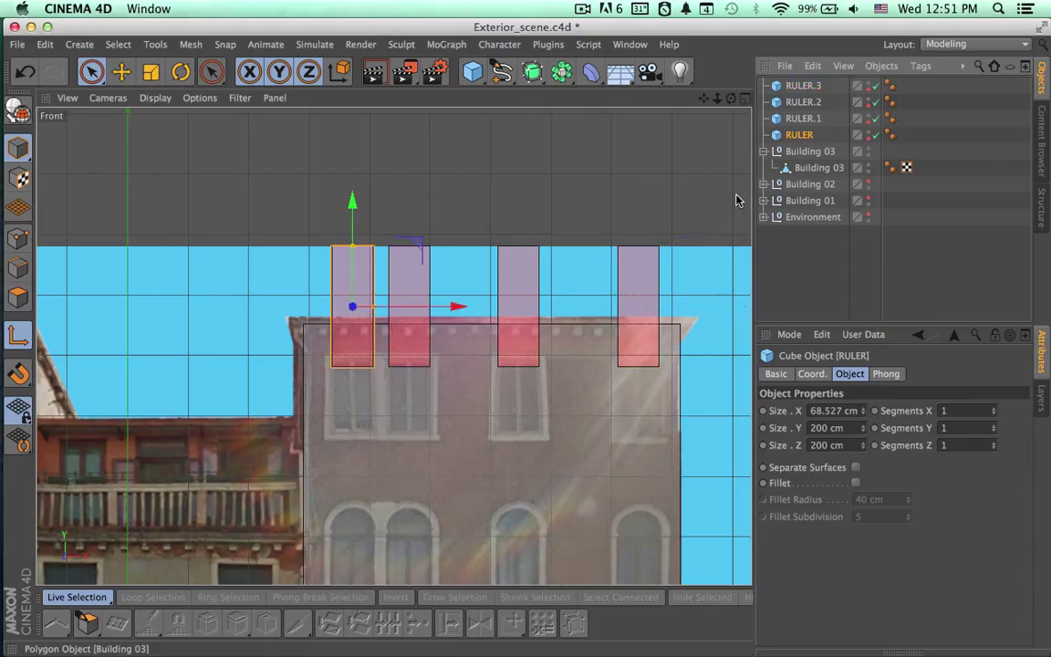
{"action": "left_click", "coordinate": [803, 86], "text": "shift"}
{"action": "right_click_drag", "start_coordinate": [548, 355], "coordinate": [471, 358], "text": "alt"}
{"action": "middle_click_drag", "start_coordinate": [490, 340], "coordinate": [470, 265], "text": "alt"}
{"action": "left_click_drag", "start_coordinate": [482, 137], "coordinate": [500, 114]}
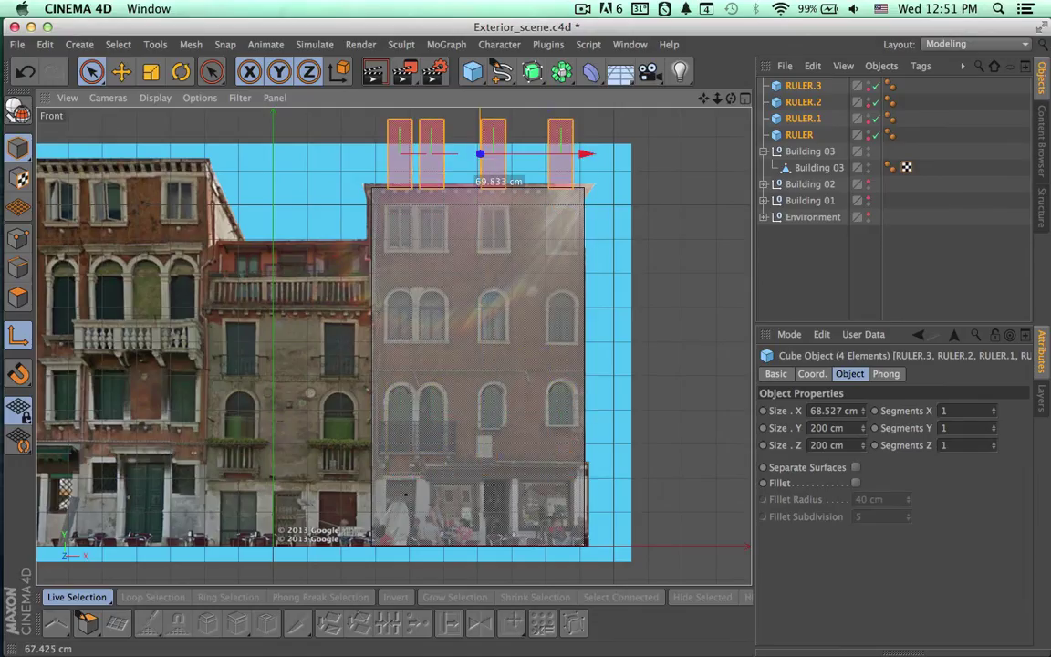
{"action": "scroll", "coordinate": [658, 217], "scroll_direction": "up", "scroll_amount": 5}
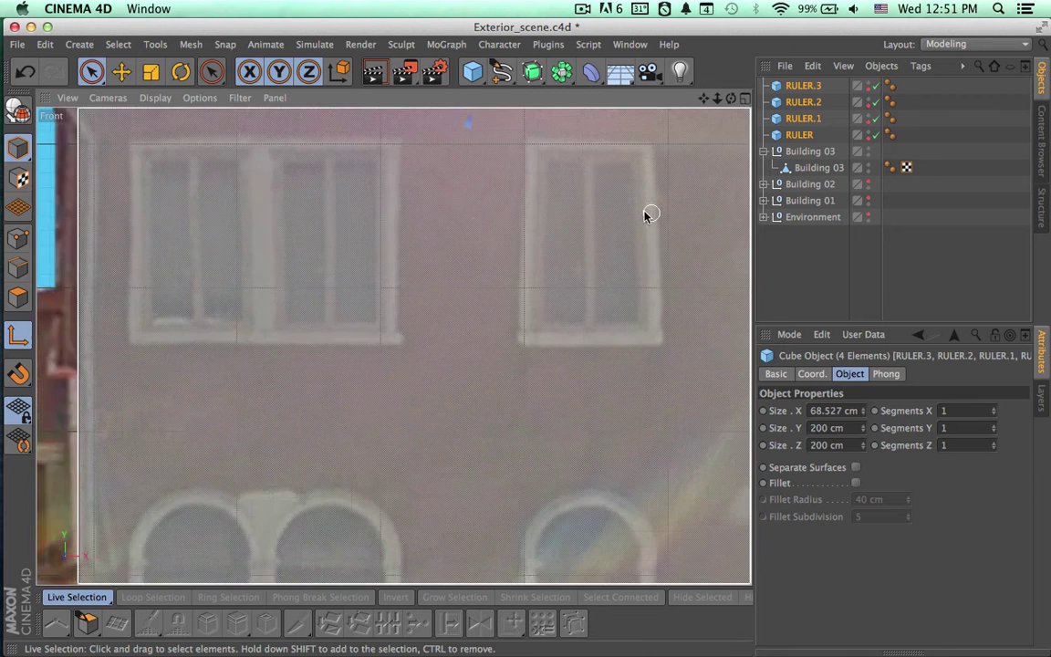
{"action": "scroll", "coordinate": [659, 217], "scroll_direction": "down", "scroll_amount": 5}
{"action": "scroll", "coordinate": [607, 382], "scroll_direction": "down", "scroll_amount": 2}
{"action": "left_click_drag", "start_coordinate": [580, 123], "coordinate": [572, 138]}
Cut vertical loops through the Building 03 mesh with the Knife in Loop mode, snapping to the side edges of the four rulers.
{"action": "left_click", "coordinate": [808, 169]}
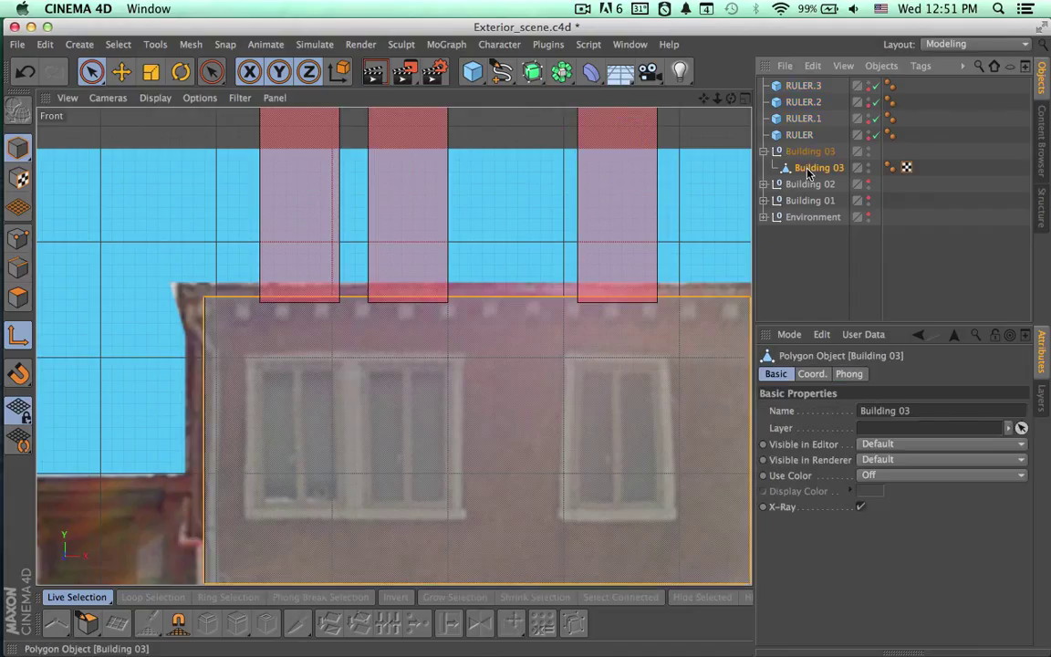
{"action": "left_click", "coordinate": [18, 268]}
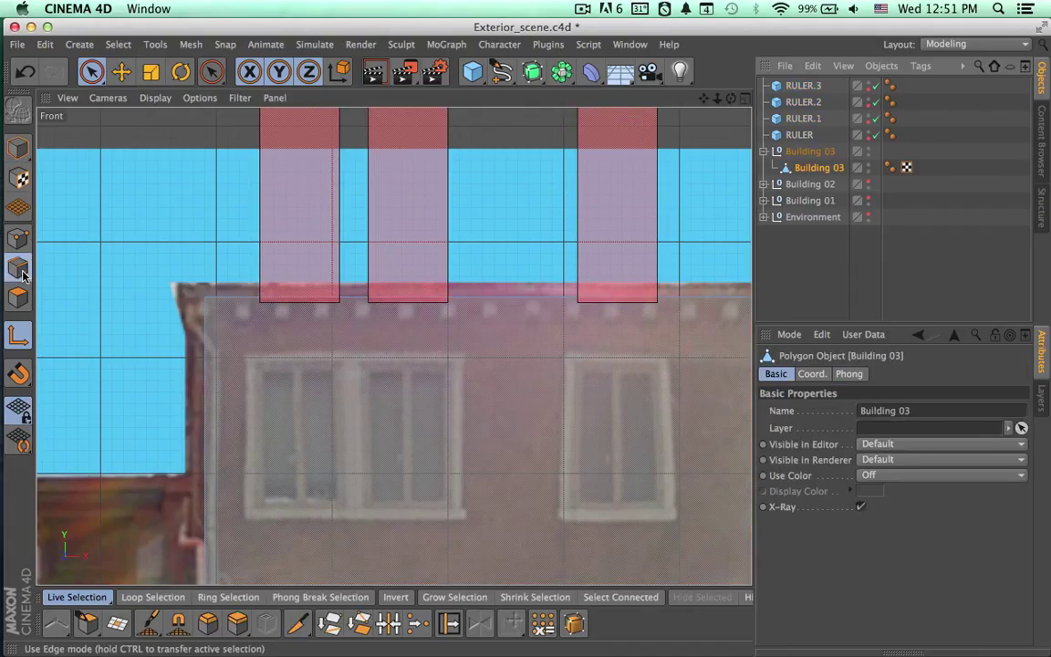
{"action": "left_click", "coordinate": [299, 624]}
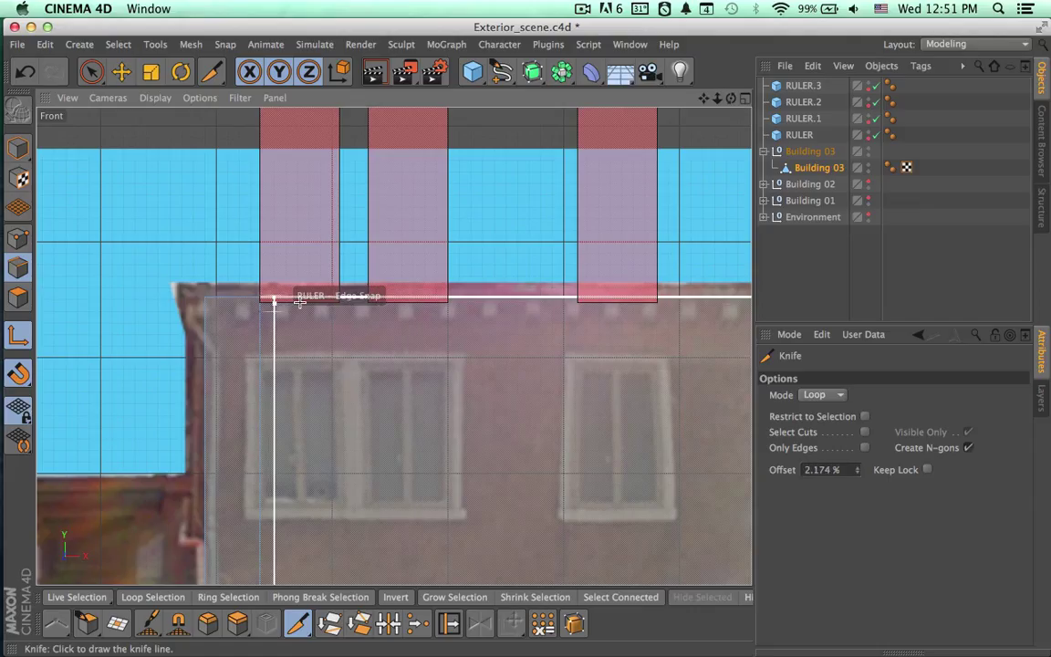
{"action": "left_click", "coordinate": [336, 302]}
{"action": "left_click", "coordinate": [368, 302]}
{"action": "left_click", "coordinate": [446, 302]}
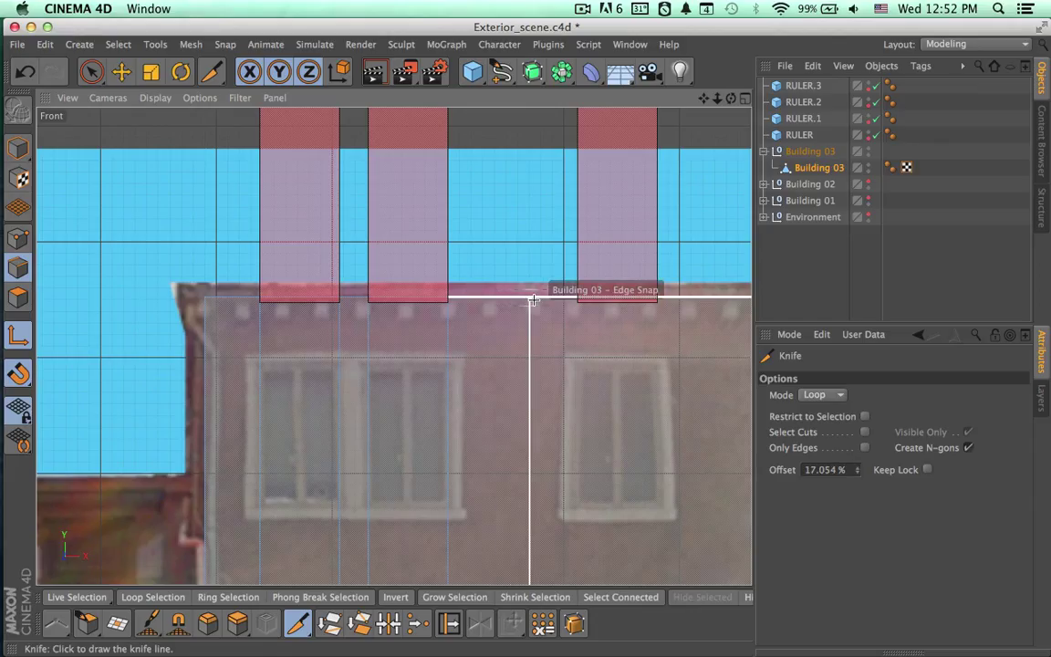
{"action": "left_click", "coordinate": [577, 301]}
{"action": "left_click", "coordinate": [657, 302]}
{"action": "middle_click_drag", "start_coordinate": [671, 372], "coordinate": [363, 348], "text": "alt"}
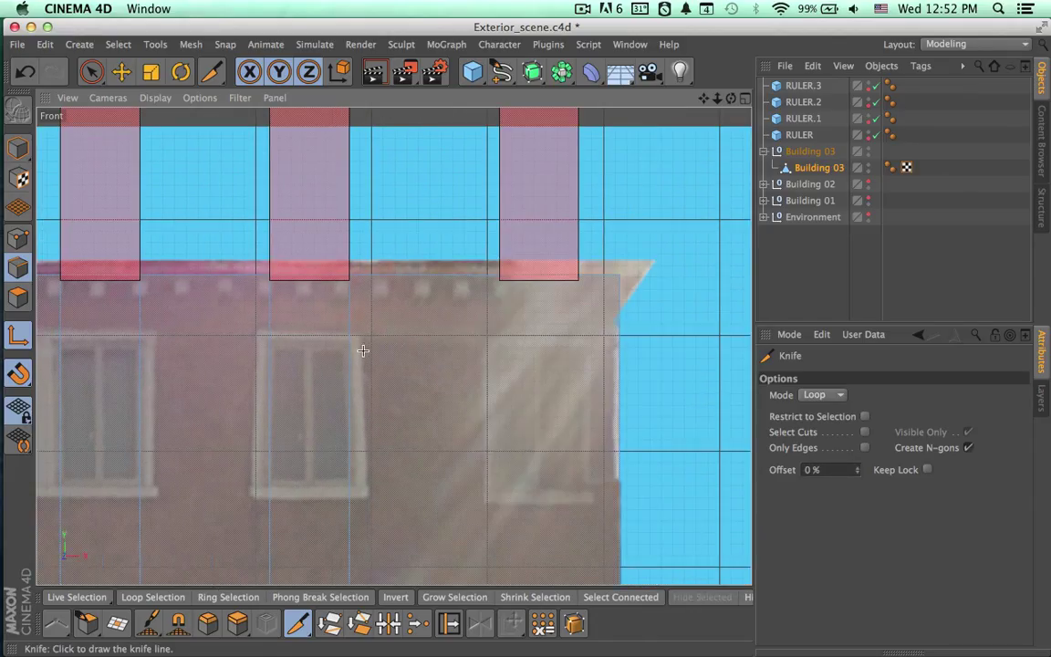
{"action": "left_click", "coordinate": [578, 278]}
Switch to Google Earth and examine the third building's window rows, balcony and ground floor in Street View.
{"action": "right_click_drag", "start_coordinate": [600, 401], "coordinate": [509, 375], "text": "alt"}
{"action": "middle_click_drag", "start_coordinate": [514, 401], "coordinate": [527, 139], "text": "alt"}
{"action": "middle_click_drag", "start_coordinate": [545, 320], "coordinate": [565, 408], "text": "alt"}
{"action": "key", "text": "super+Tab"}
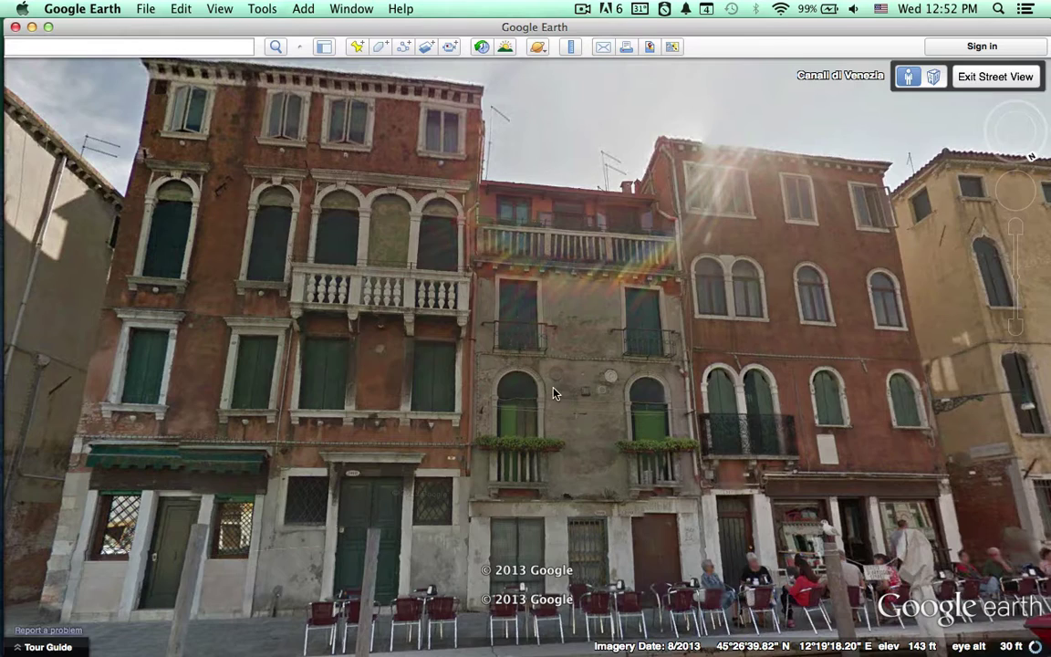
{"action": "left_click_drag", "start_coordinate": [790, 343], "coordinate": [858, 307]}
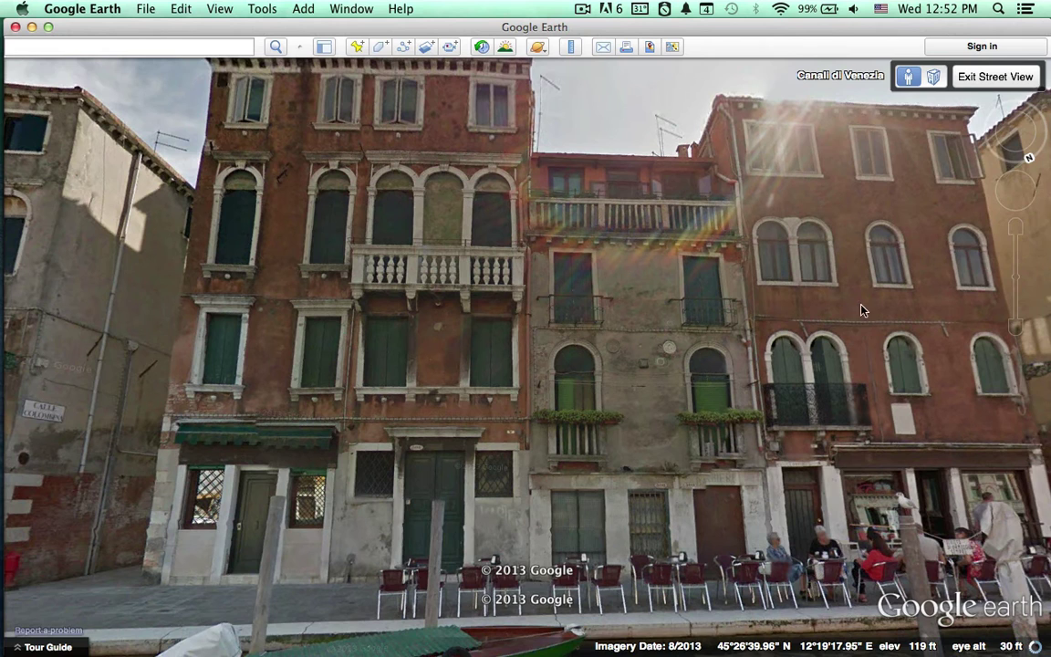
{"action": "left_click_drag", "start_coordinate": [865, 359], "coordinate": [876, 309]}
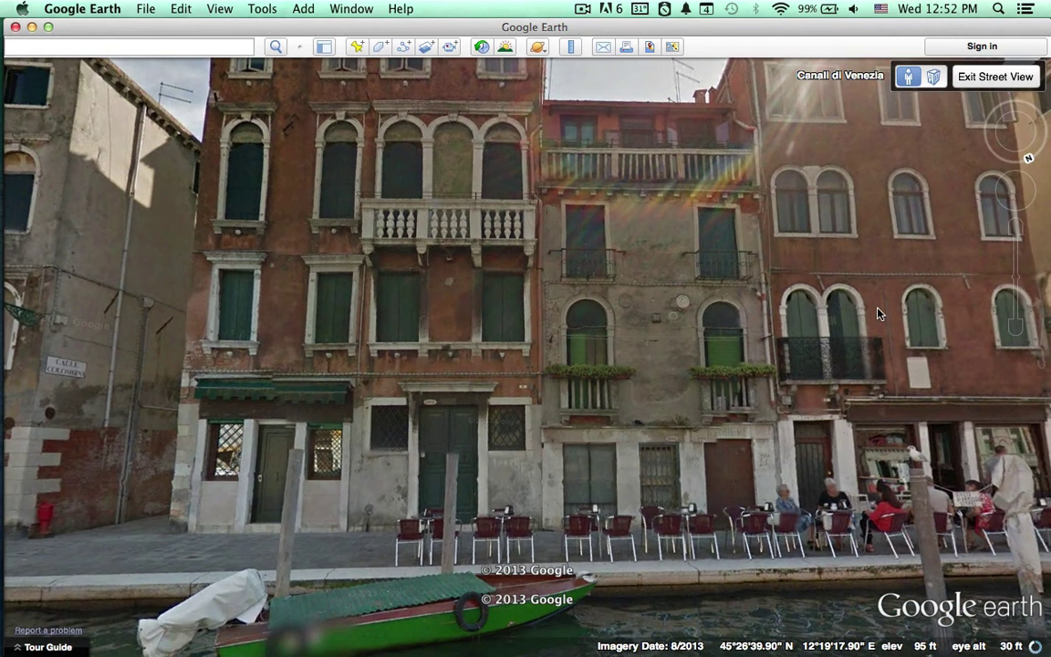
Switch back to CINEMA 4D and cut horizontal loops across Building 03 at the top and bottom of the top-floor windows.
{"action": "key", "text": "super+Tab"}
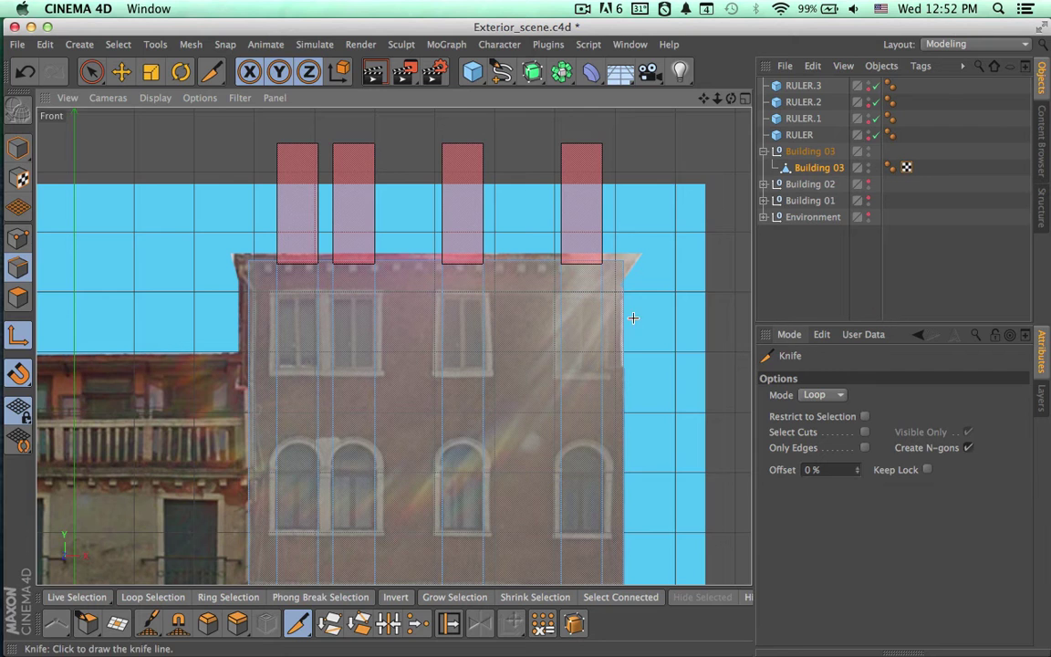
{"action": "right_click_drag", "start_coordinate": [536, 292], "coordinate": [660, 292], "text": "alt"}
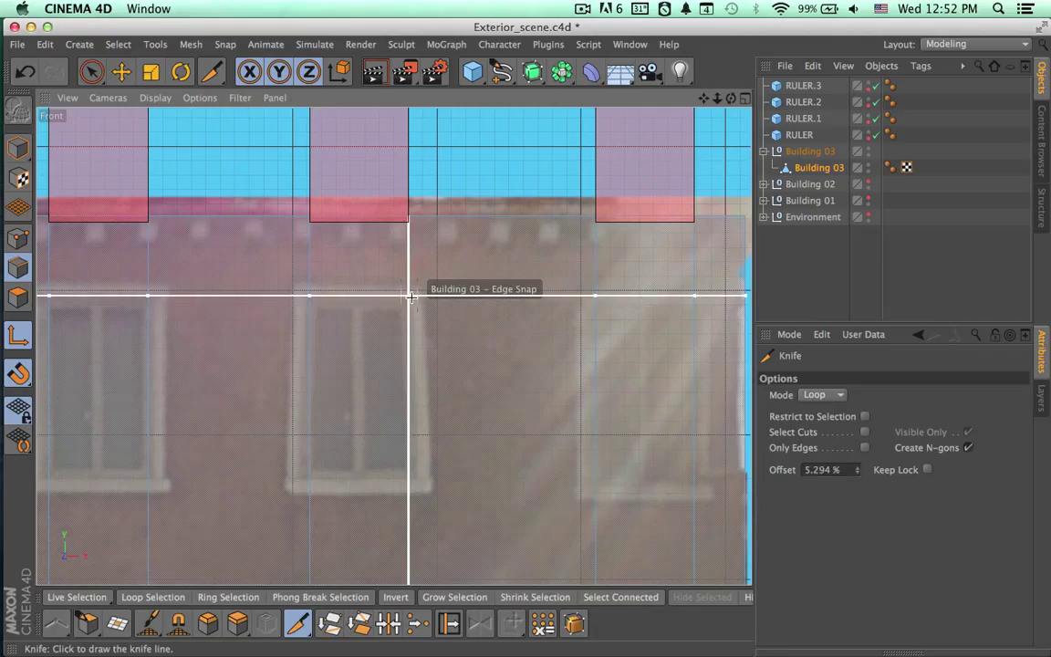
{"action": "right_click_drag", "start_coordinate": [478, 327], "coordinate": [452, 326], "text": "alt"}
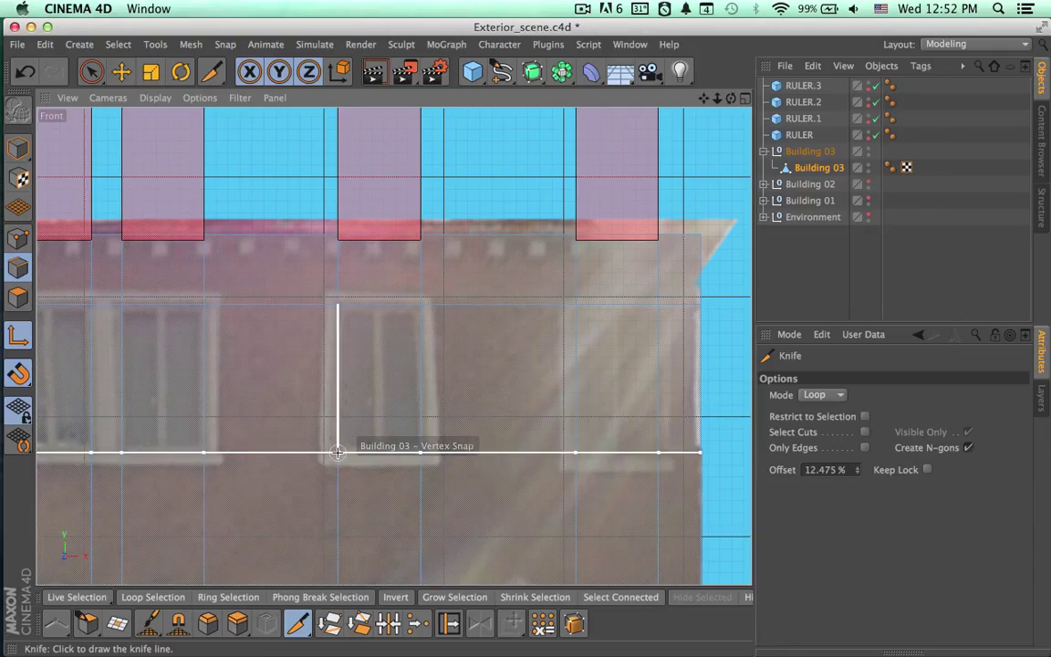
Cut horizontal loops across Building 03 at the top and bottom of both rows of arched windows.
{"action": "scroll", "coordinate": [446, 456], "scroll_direction": "down", "scroll_amount": 3}
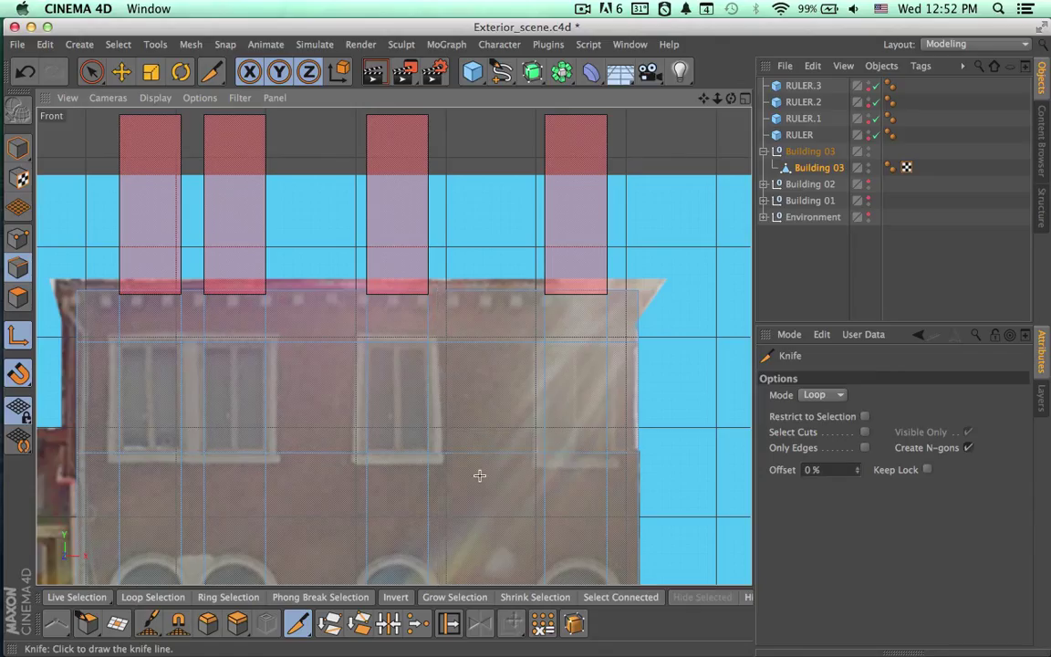
{"action": "middle_click_drag", "start_coordinate": [479, 474], "coordinate": [478, 275], "text": "alt"}
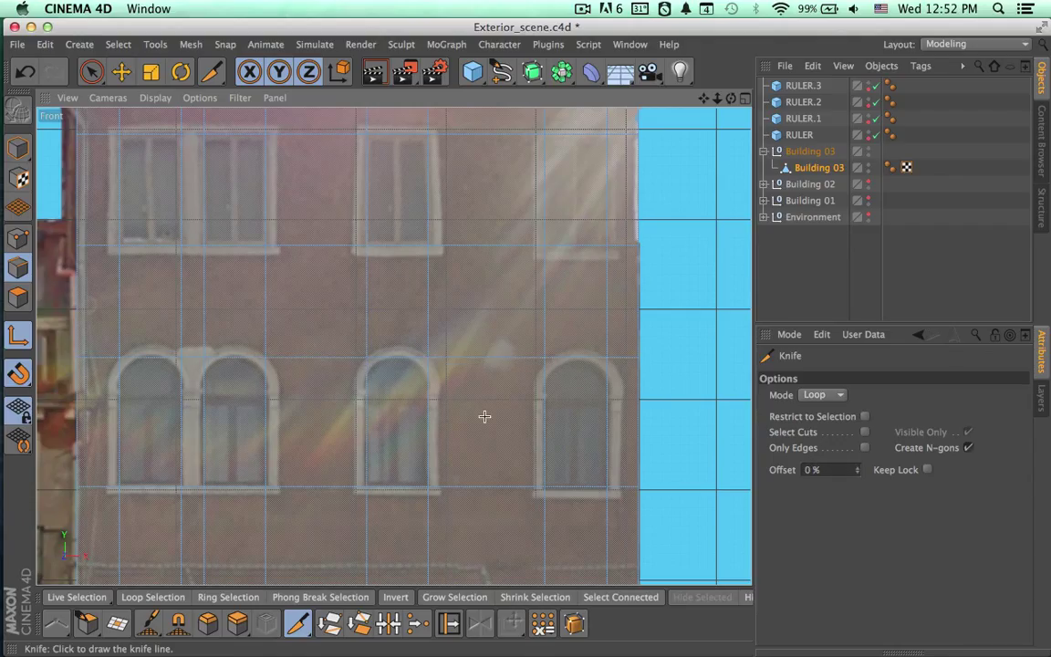
{"action": "middle_click_drag", "start_coordinate": [487, 453], "coordinate": [506, 359], "text": "alt"}
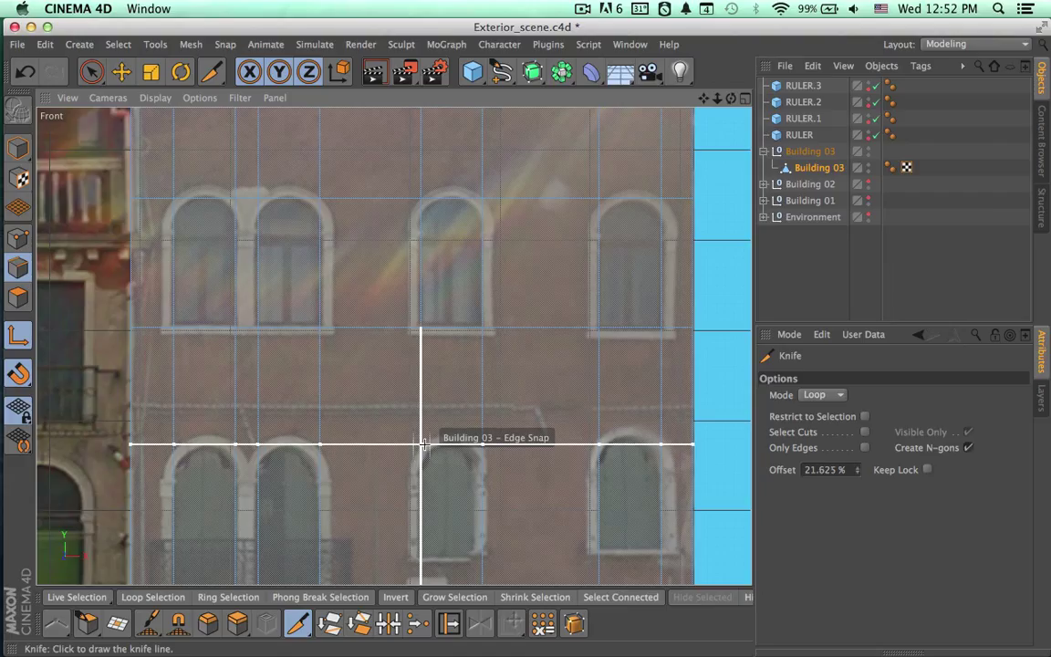
{"action": "middle_click_drag", "start_coordinate": [422, 436], "coordinate": [453, 326]}
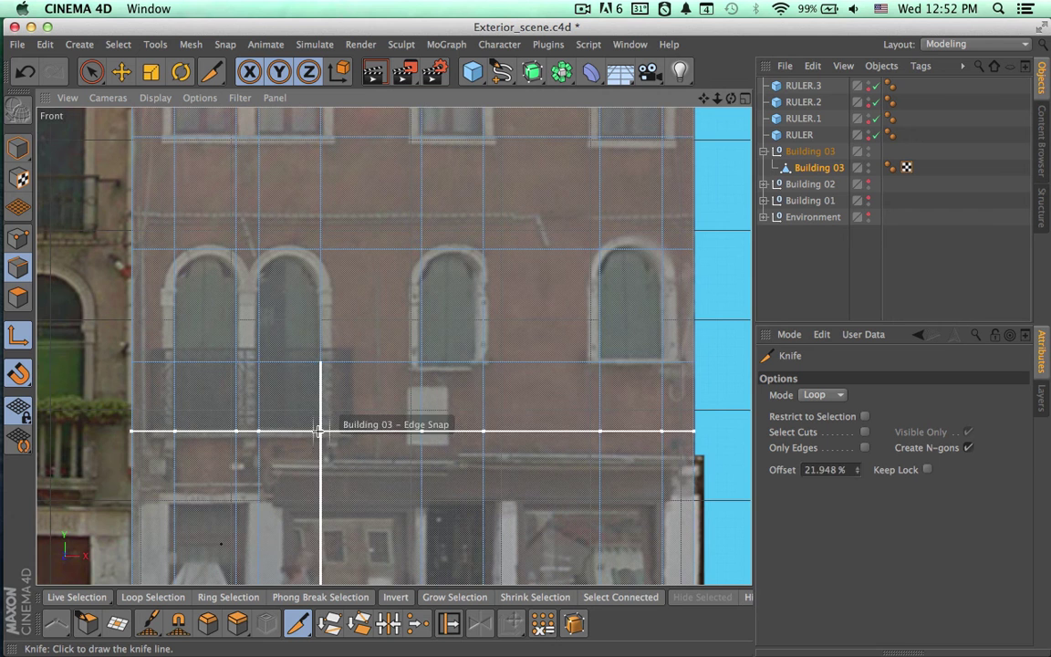
Cut horizontal loops across Building 03 at the balcony's base and along the top of the ground-floor openings.
{"action": "scroll", "coordinate": [429, 436], "scroll_direction": "down", "scroll_amount": 5}
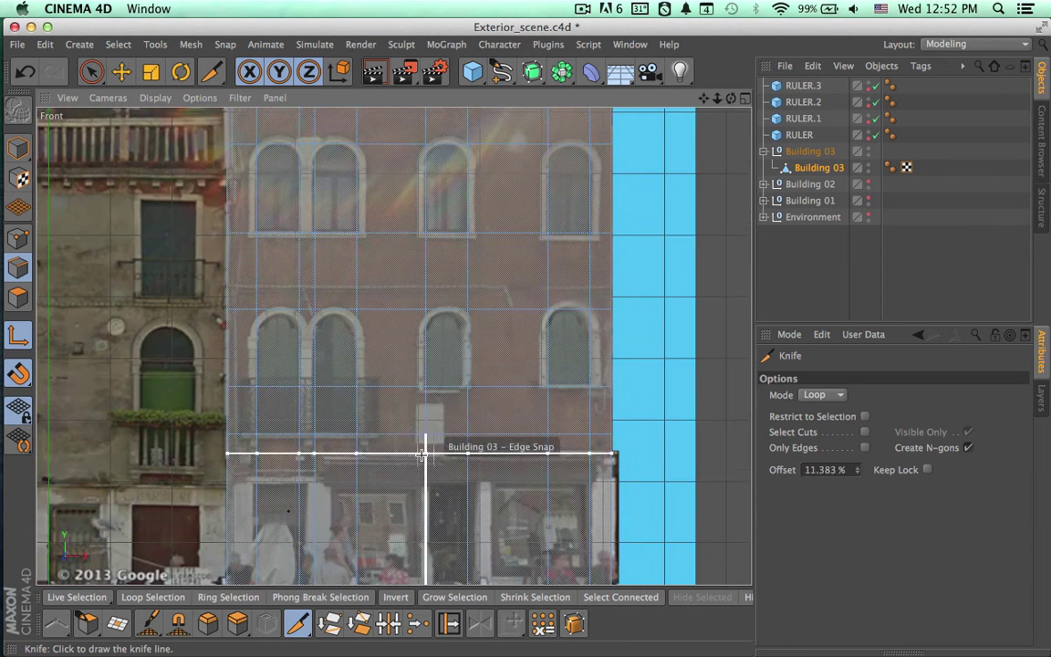
{"action": "middle_click_drag", "start_coordinate": [418, 323], "coordinate": [416, 309], "text": "alt"}
{"action": "middle_click_drag", "start_coordinate": [444, 366], "coordinate": [444, 328], "text": "alt"}
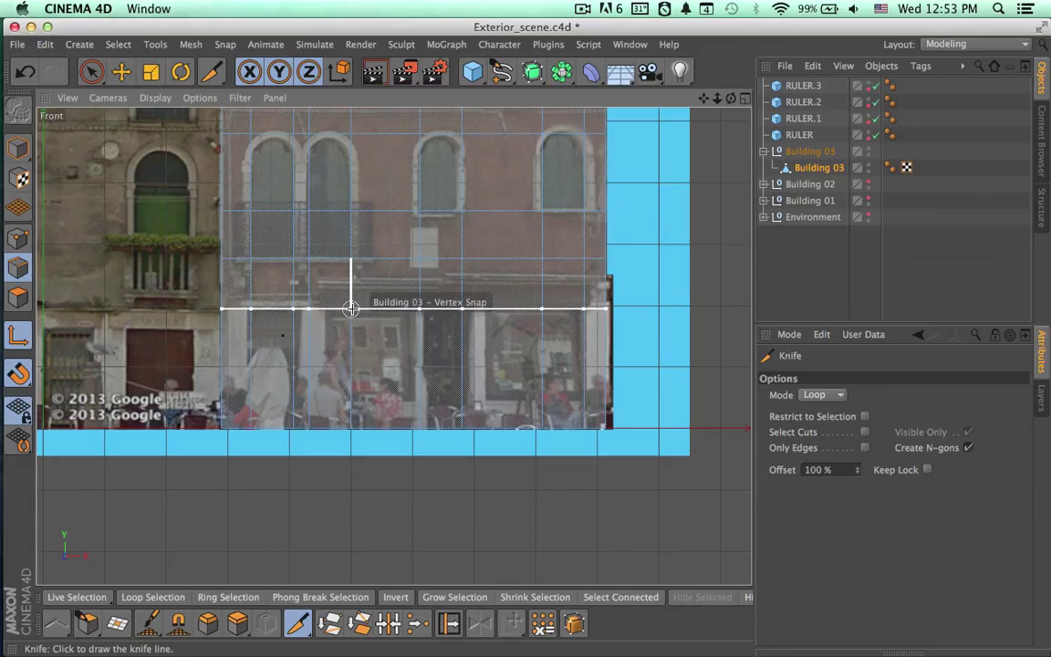
{"action": "middle_click_drag", "start_coordinate": [542, 328], "coordinate": [485, 261]}
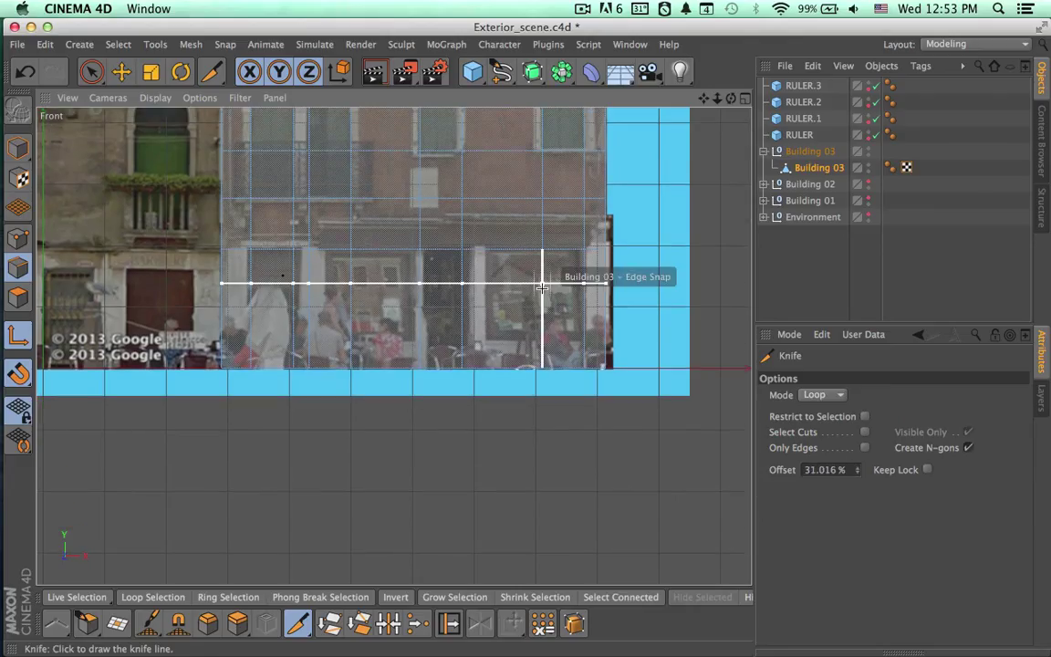
Check Building 03's loop cuts against the ground-floor openings, balcony and windows in the reference photo.
{"action": "mouse_move", "coordinate": [536, 286]}
{"action": "right_mouse_down", "text": "alt"}
{"action": "mouse_move", "coordinate": [495, 288]}
{"action": "mouse_move", "coordinate": [553, 277]}
{"action": "right_mouse_up", "text": "alt"}
{"action": "middle_click_drag", "start_coordinate": [455, 298], "coordinate": [465, 412], "text": "alt"}
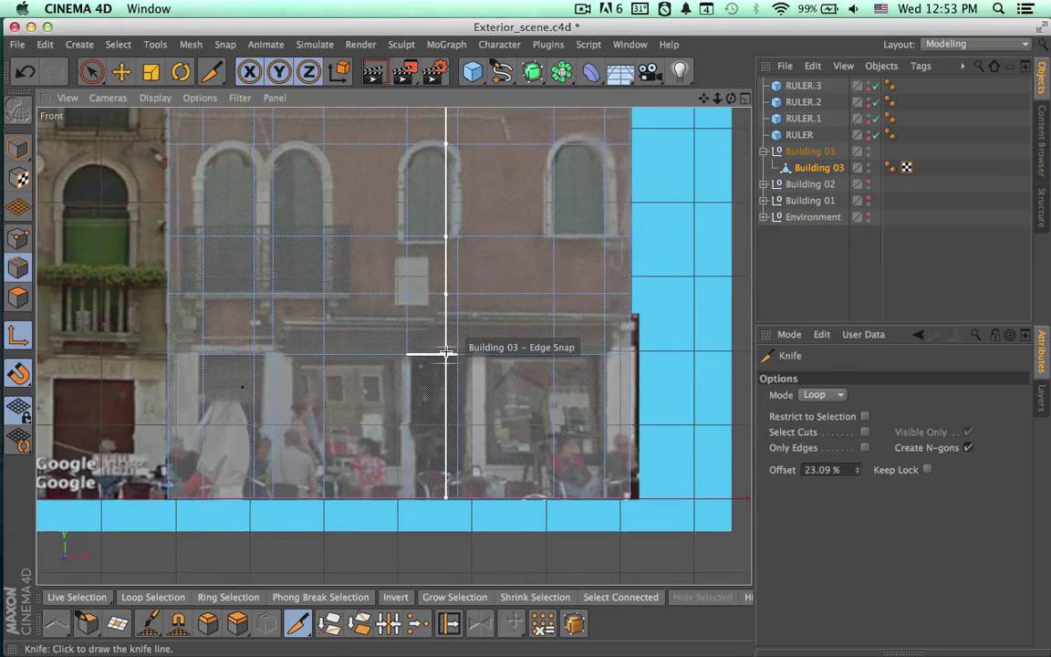
{"action": "scroll", "coordinate": [413, 330], "scroll_direction": "down", "scroll_amount": 1}
{"action": "scroll", "coordinate": [413, 331], "scroll_direction": "down", "scroll_amount": 1}
{"action": "middle_click_drag", "start_coordinate": [408, 330], "coordinate": [415, 360]}
{"action": "scroll", "coordinate": [352, 331], "scroll_direction": "up", "scroll_amount": 3}
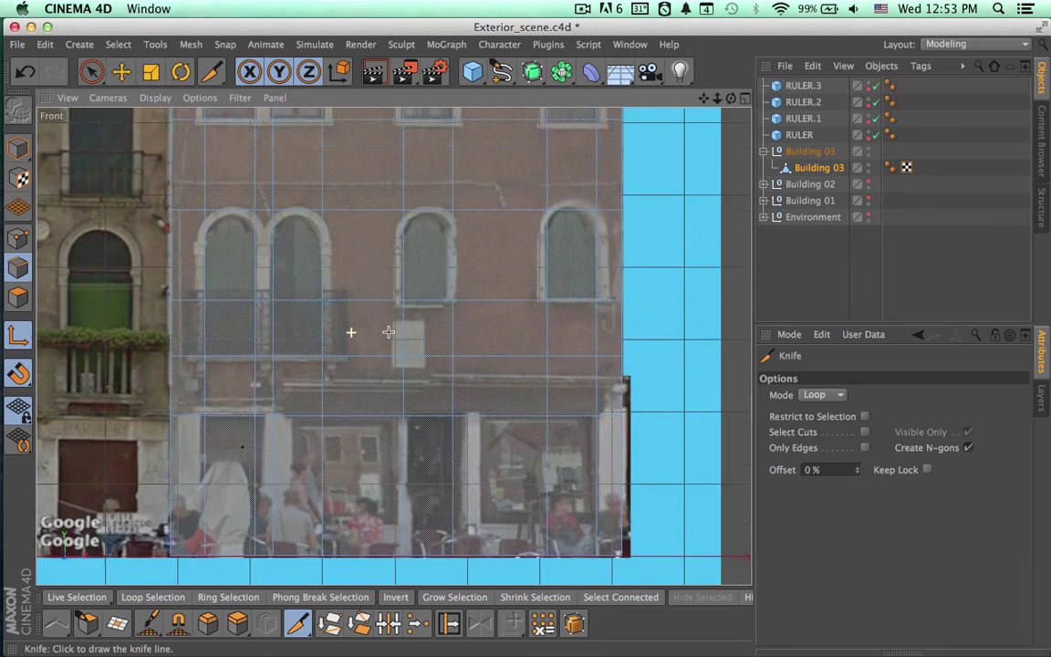
{"action": "scroll", "coordinate": [401, 351], "scroll_direction": "down", "scroll_amount": 3}
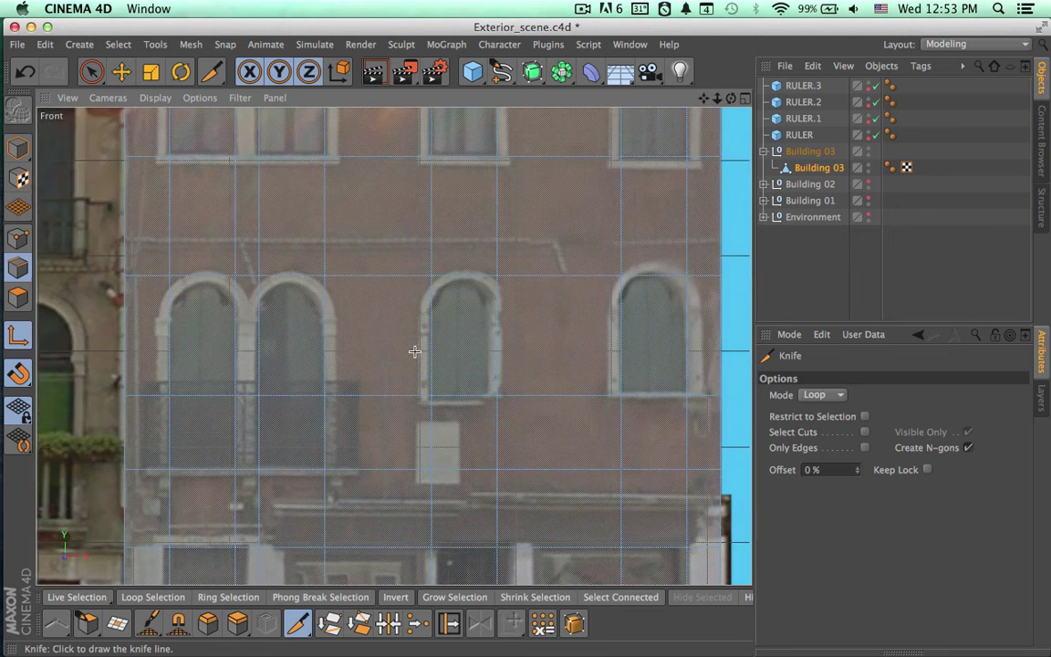
{"action": "scroll", "coordinate": [412, 345], "scroll_direction": "down", "scroll_amount": 2}
{"action": "scroll", "coordinate": [416, 345], "scroll_direction": "down", "scroll_amount": 2}
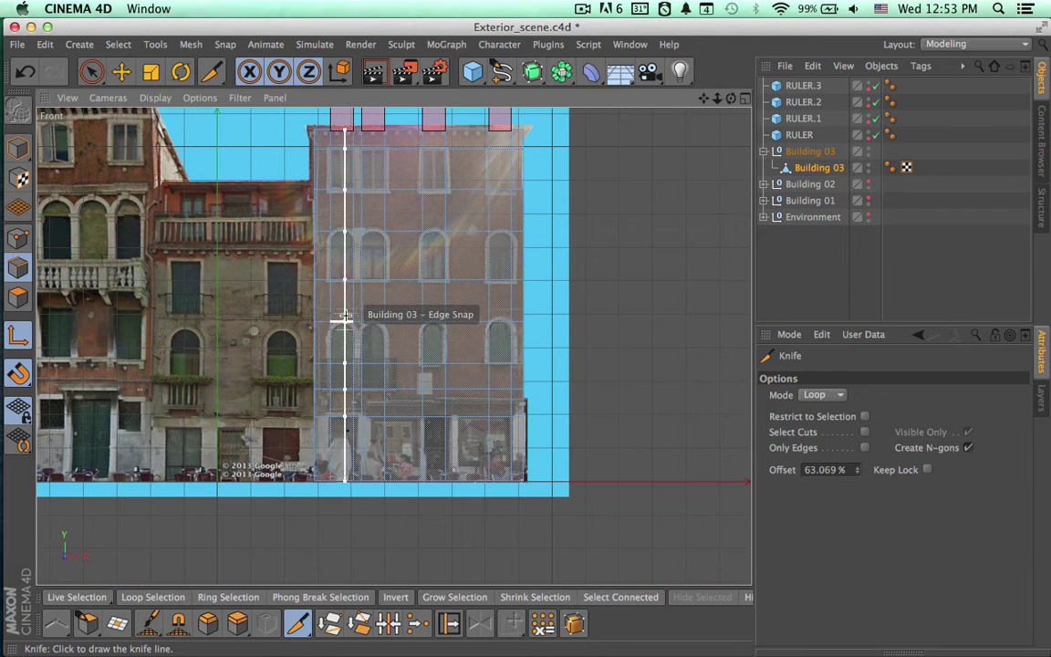
Delete the three extra ruler copies and disable the remaining RULER cube.
{"action": "left_click", "coordinate": [799, 134]}
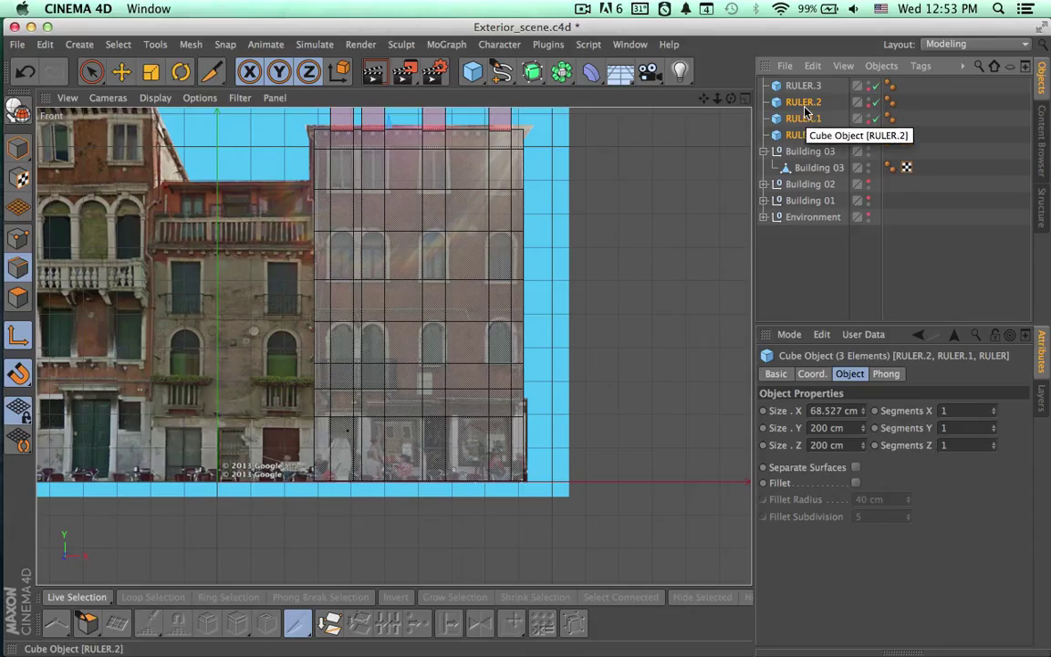
{"action": "left_click", "coordinate": [803, 121]}
{"action": "key", "text": "Delete"}
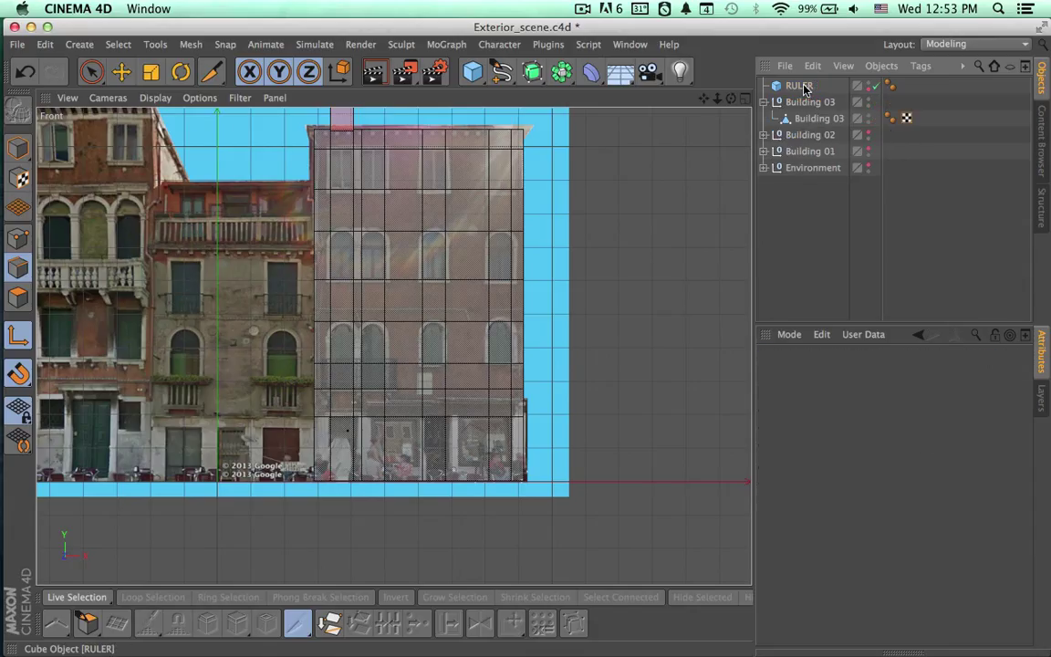
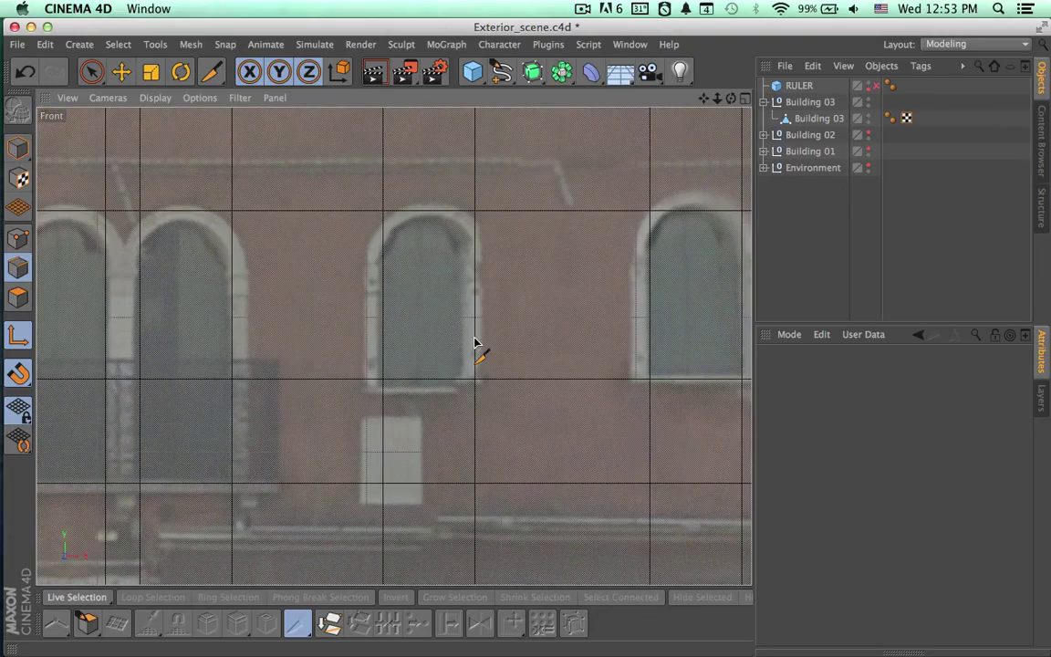
Select the Building 03 mesh in point mode and activate the Rectangle Selection tool.
{"action": "middle_click_drag", "start_coordinate": [463, 350], "coordinate": [584, 347], "text": "alt"}
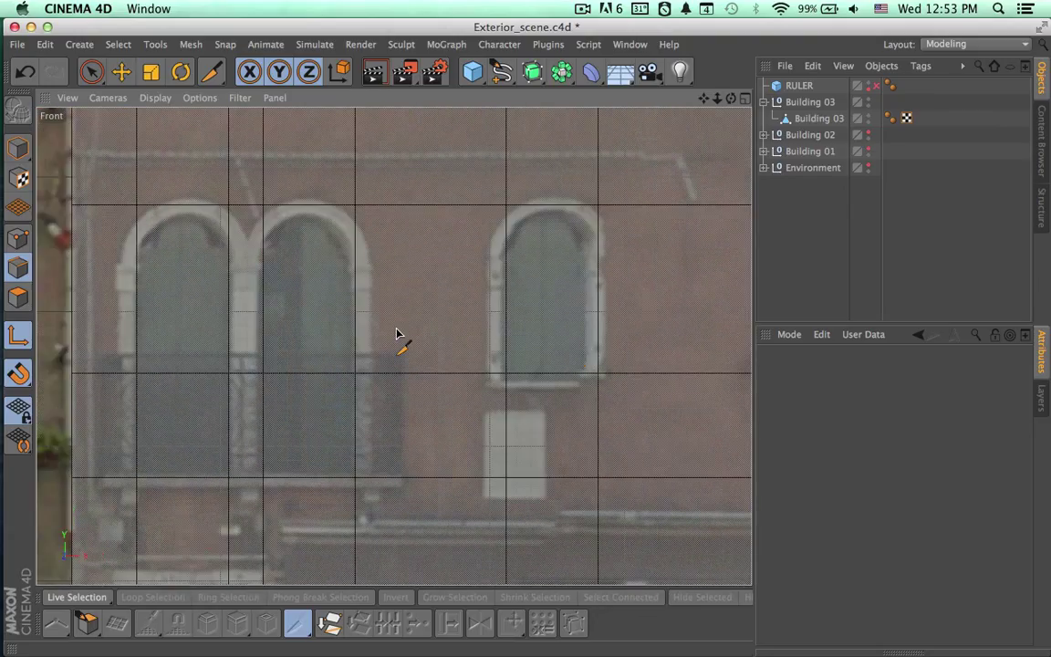
{"action": "scroll", "coordinate": [392, 338], "scroll_direction": "down", "scroll_amount": 3}
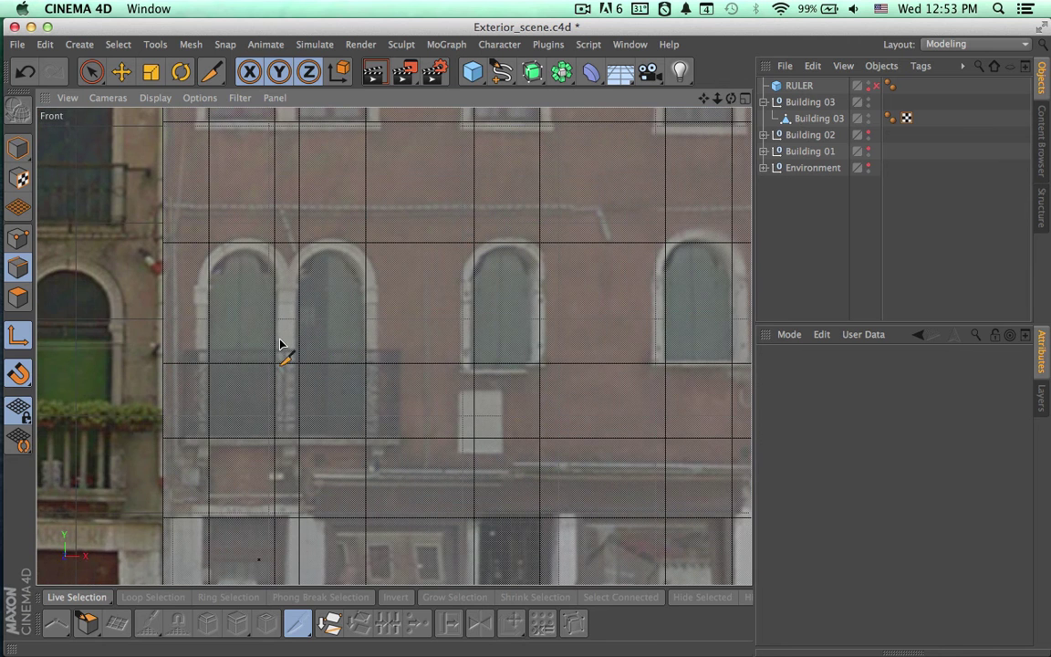
{"action": "right_click_drag", "start_coordinate": [295, 324], "coordinate": [185, 310], "text": "alt"}
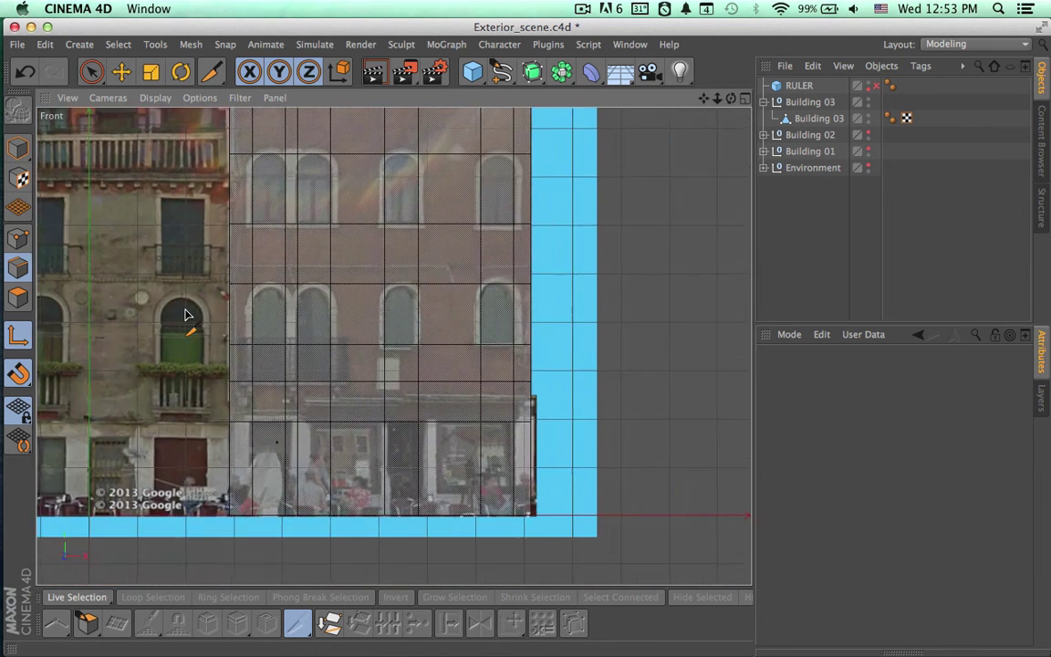
{"action": "middle_click_drag", "start_coordinate": [263, 297], "coordinate": [265, 432], "text": "alt"}
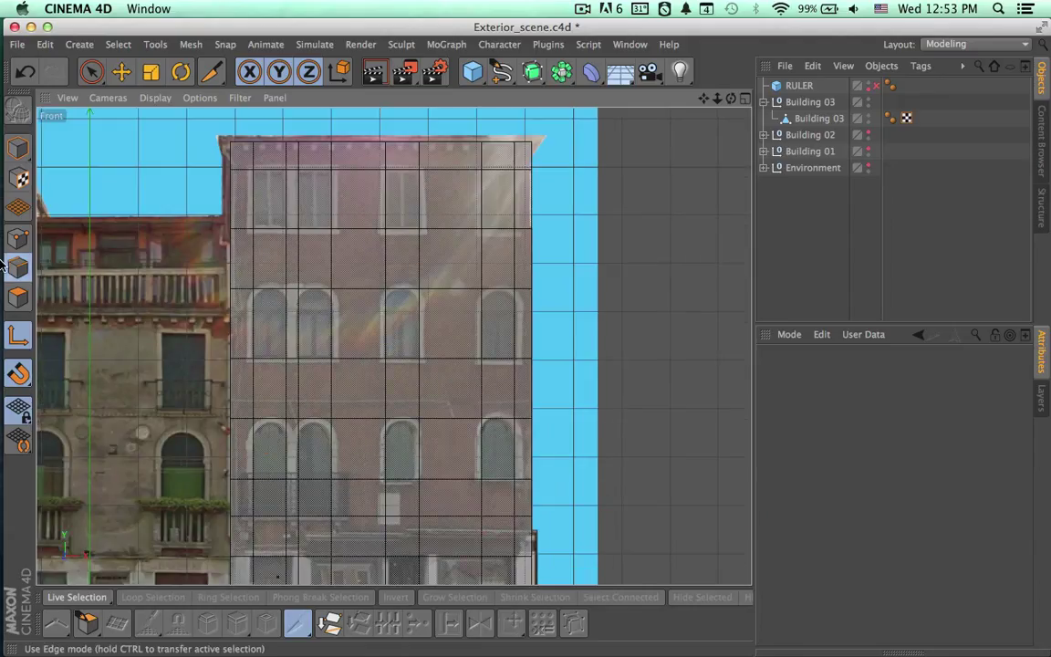
{"action": "left_click", "coordinate": [18, 238]}
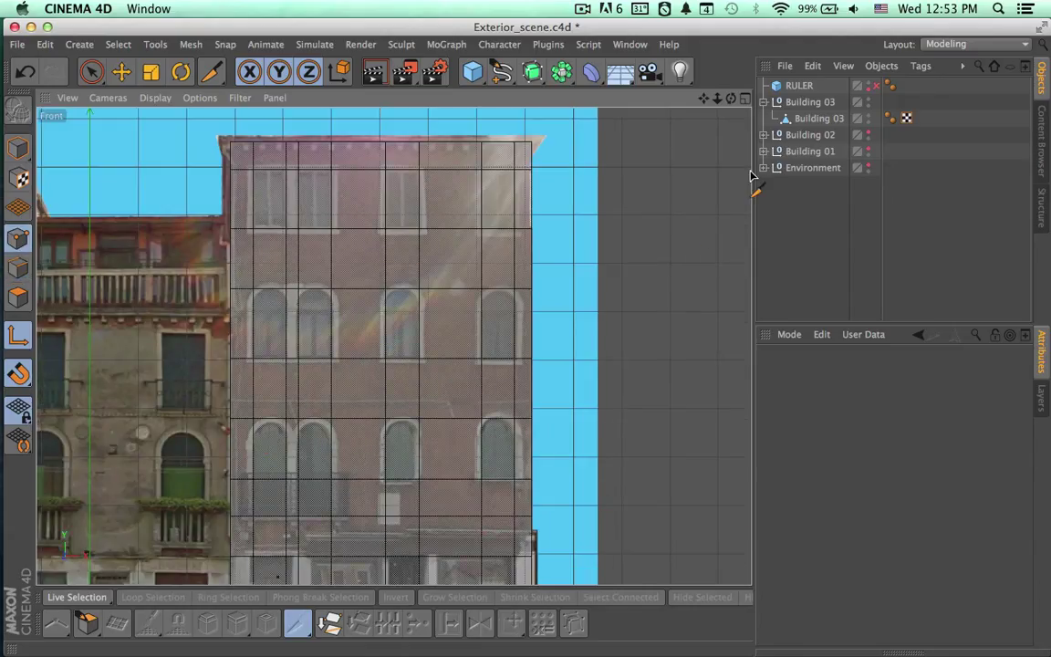
{"action": "key", "text": "v"}
{"action": "mouse_move", "coordinate": [497, 331]}
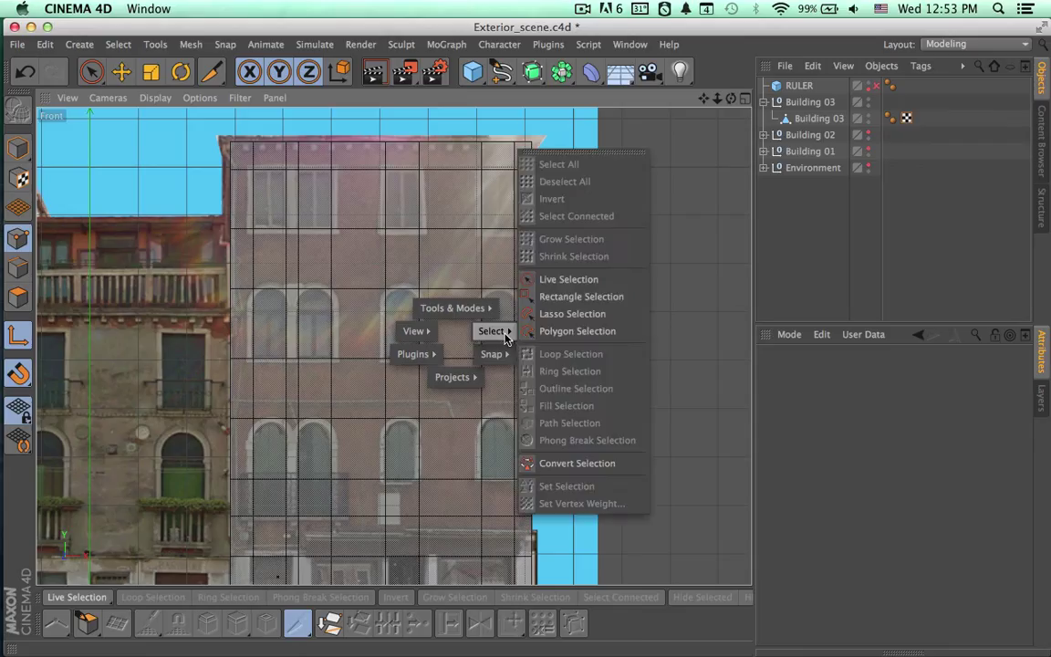
{"action": "left_click", "coordinate": [816, 119]}
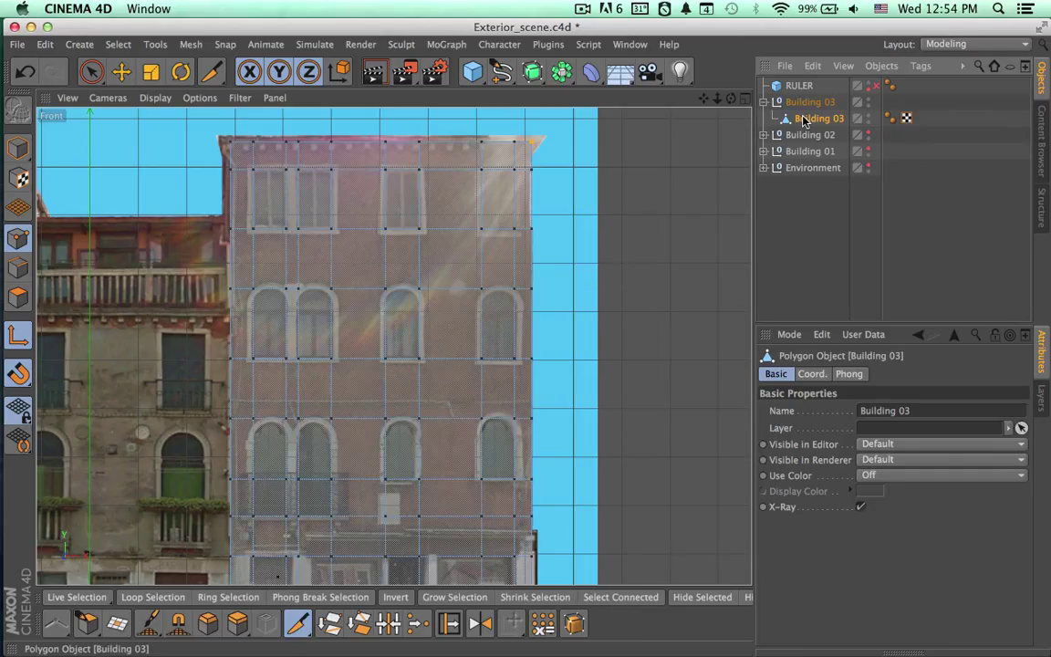
{"action": "left_click", "coordinate": [91, 71]}
{"action": "left_click", "coordinate": [170, 124]}
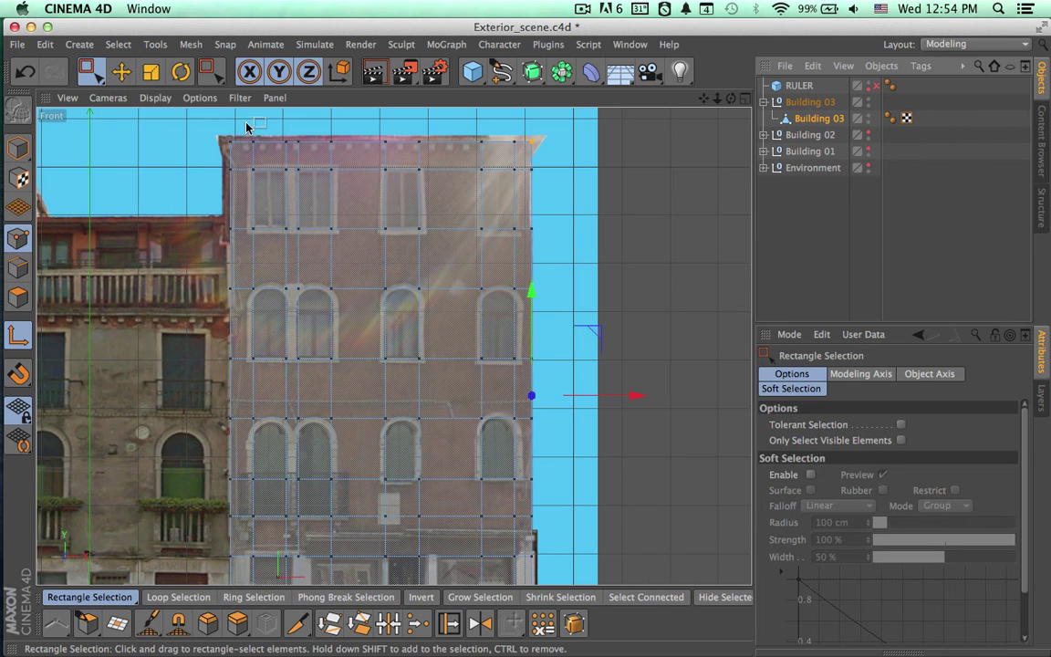
Change from Rectangle Selection to Ring Selection for picking around Building 03's upper arched windows.
{"action": "middle_click_drag", "start_coordinate": [289, 197], "coordinate": [354, 191], "text": "alt"}
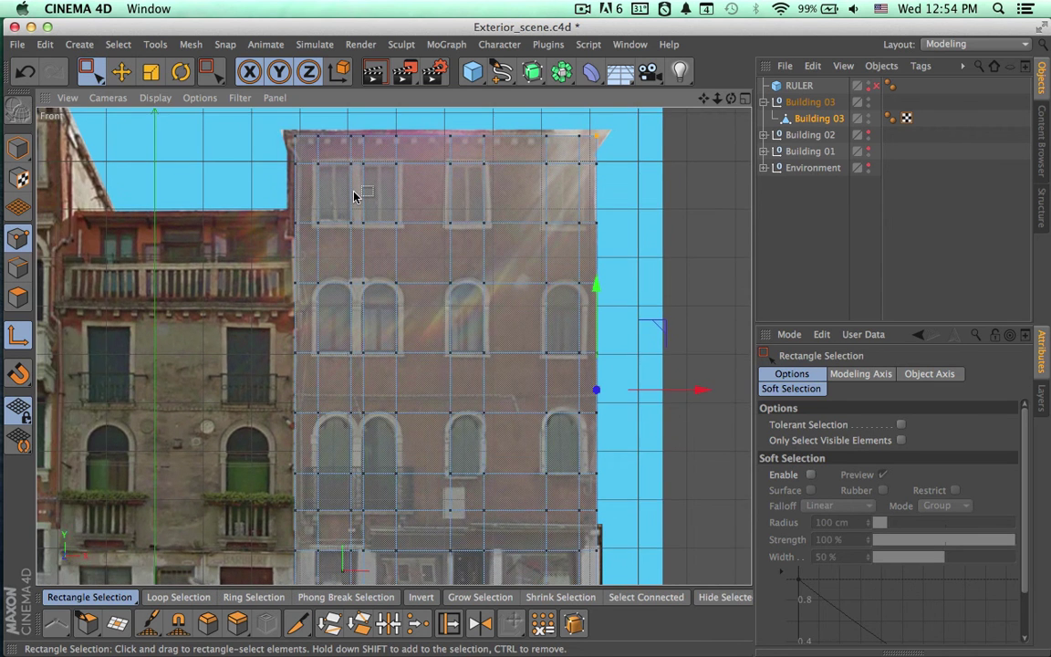
{"action": "scroll", "coordinate": [329, 216], "scroll_direction": "up", "scroll_amount": 5}
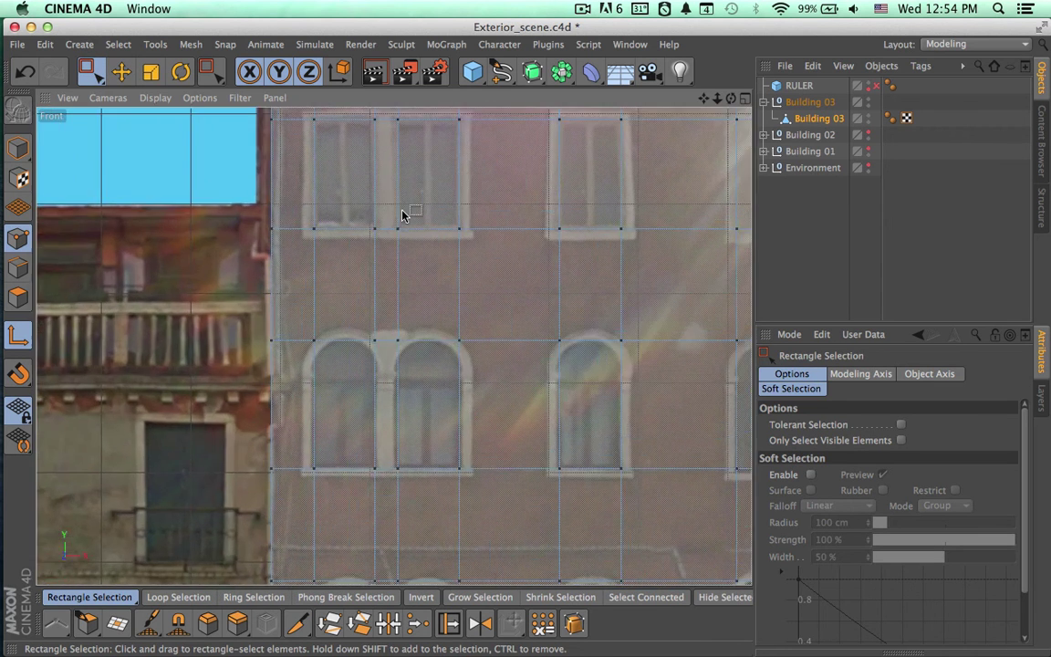
{"action": "middle_click_drag", "start_coordinate": [368, 367], "coordinate": [388, 313], "text": "alt"}
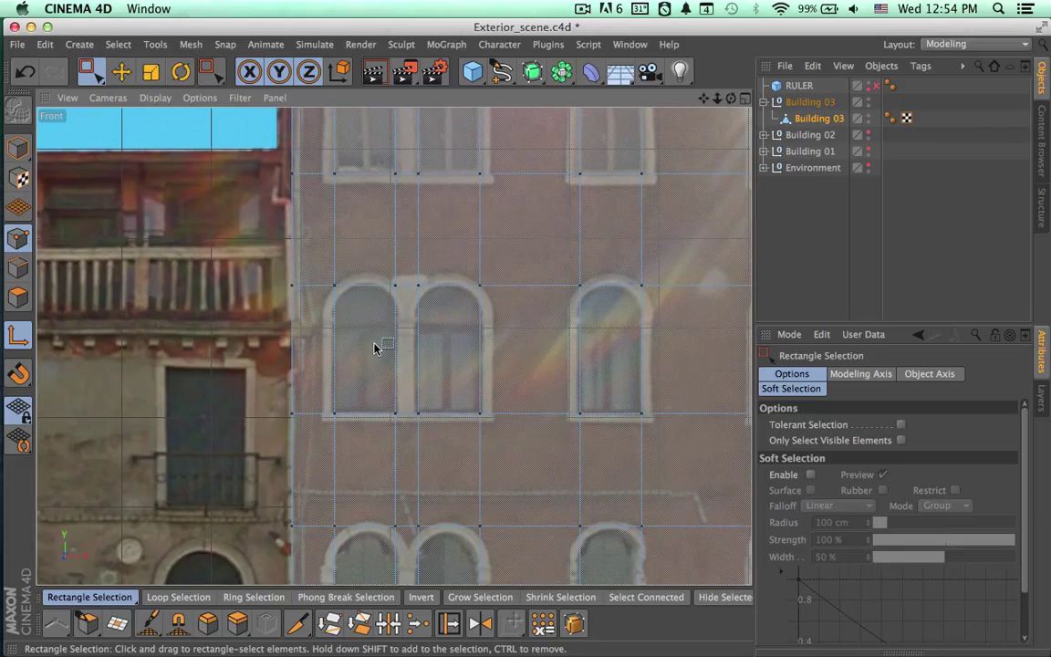
{"action": "key", "text": "v"}
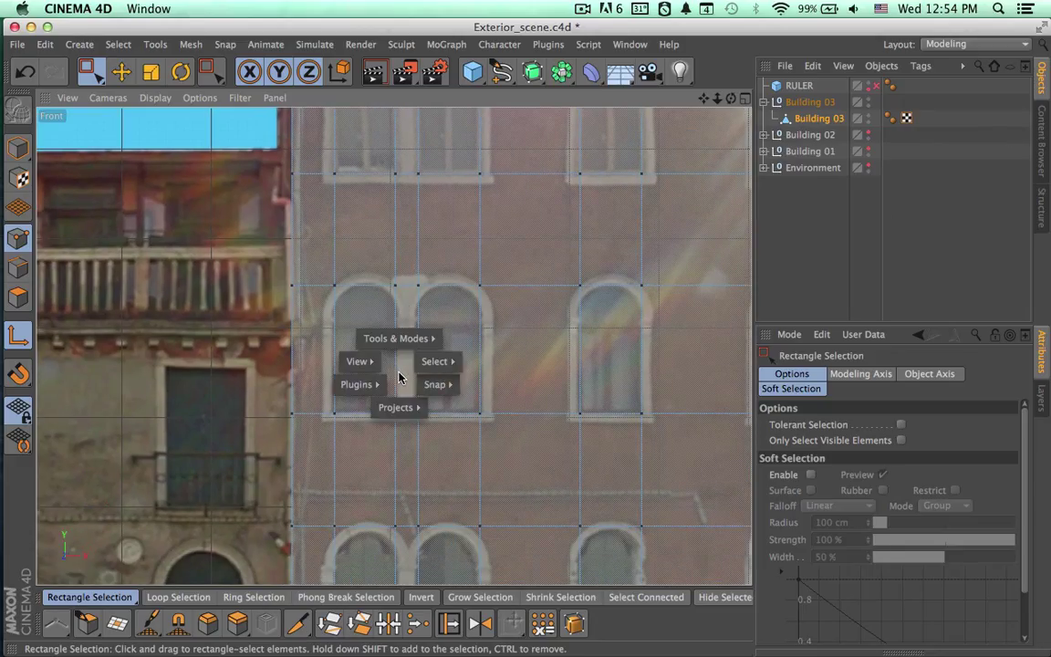
{"action": "mouse_move", "coordinate": [436, 362]}
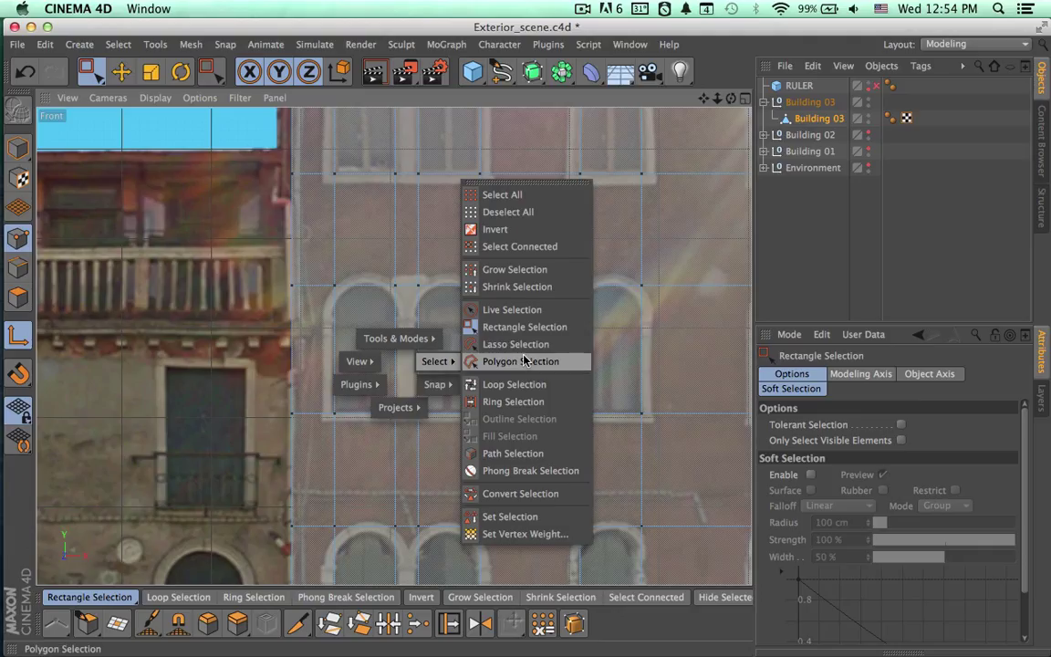
{"action": "left_click", "coordinate": [516, 401]}
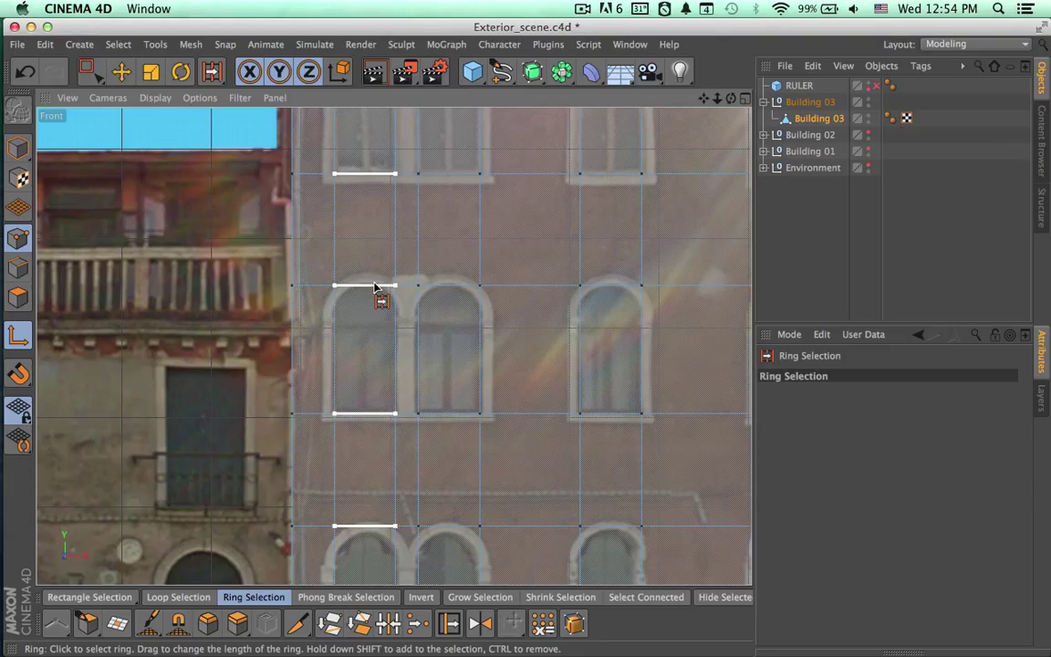
{"action": "left_click", "coordinate": [374, 287]}
{"action": "left_click", "coordinate": [454, 288], "text": "shift"}
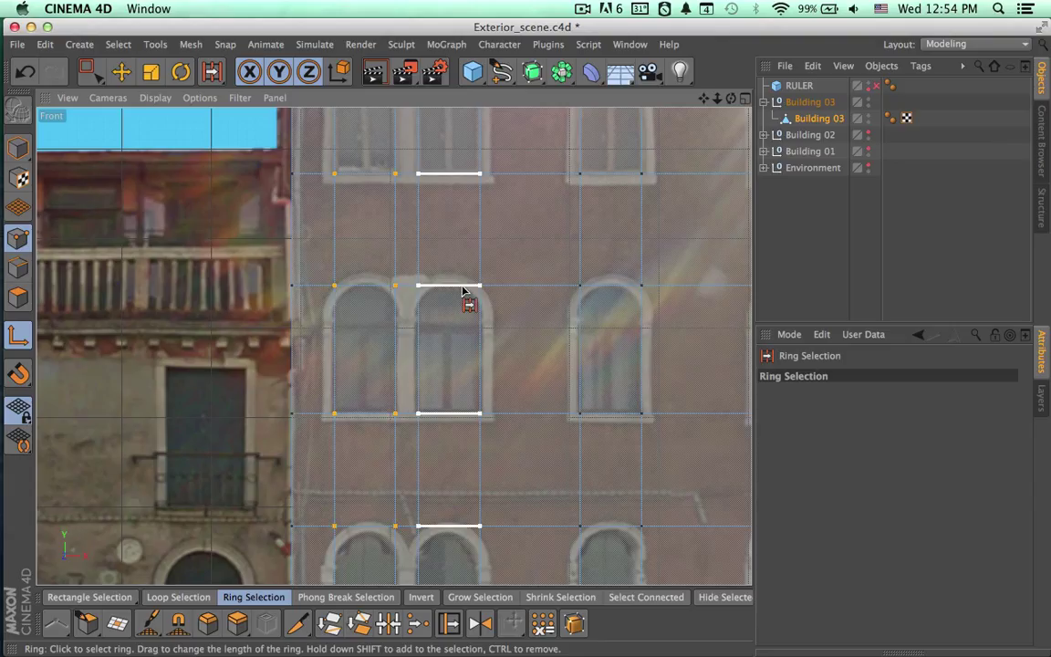
{"action": "left_click", "coordinate": [612, 294], "text": "shift"}
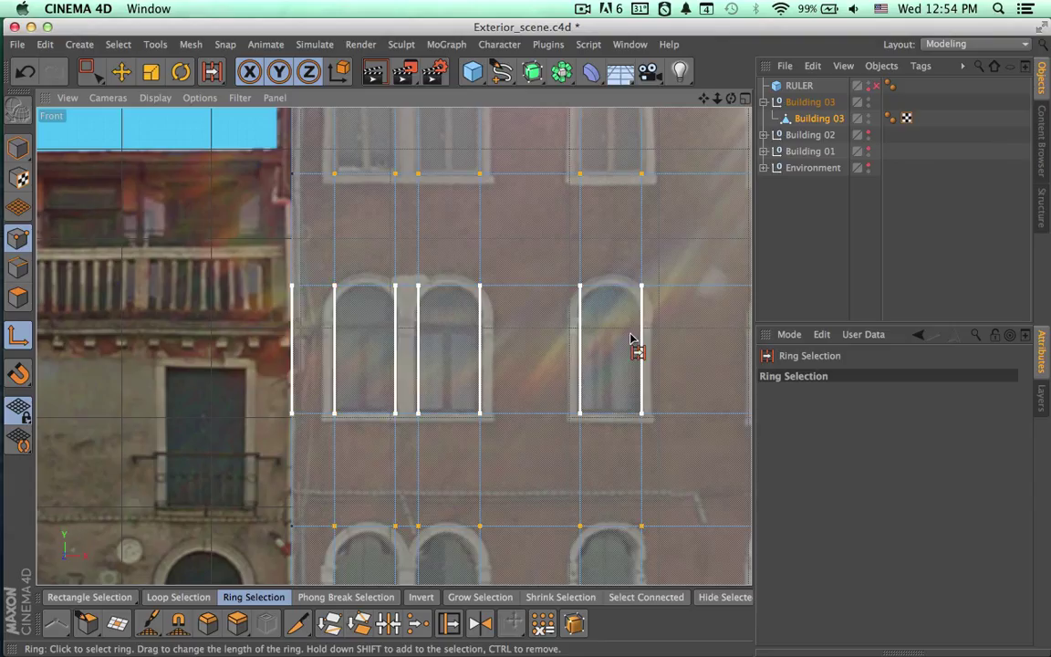
In edge mode, ring-select the horizontal edges spanning all four window columns of Building 03.
{"action": "left_click", "coordinate": [17, 268]}
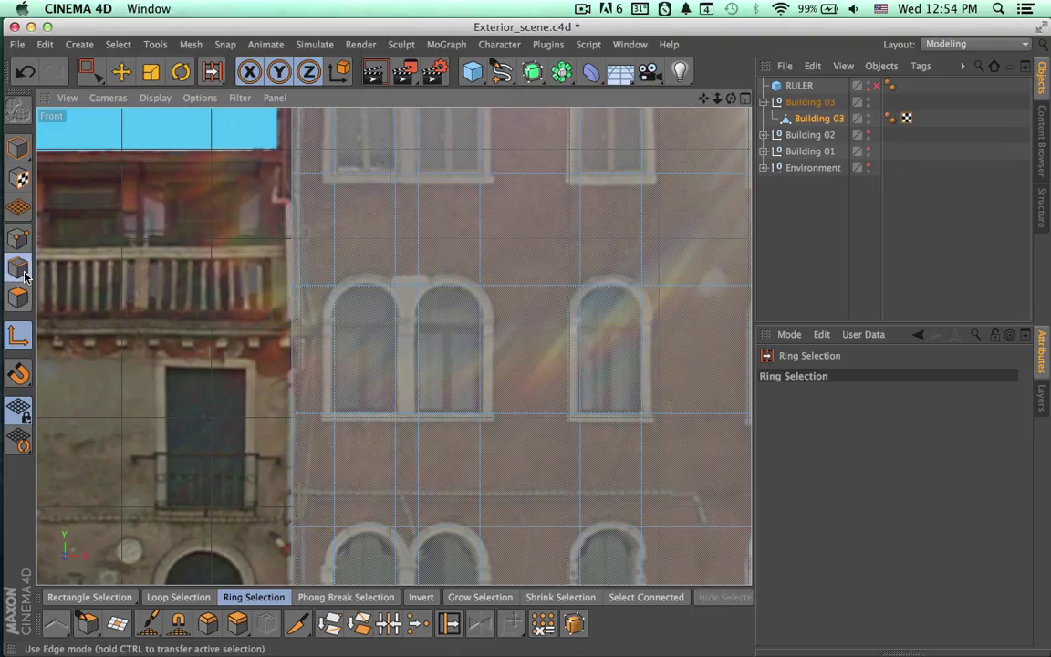
{"action": "left_click", "coordinate": [361, 286]}
{"action": "left_click", "coordinate": [454, 288], "text": "shift"}
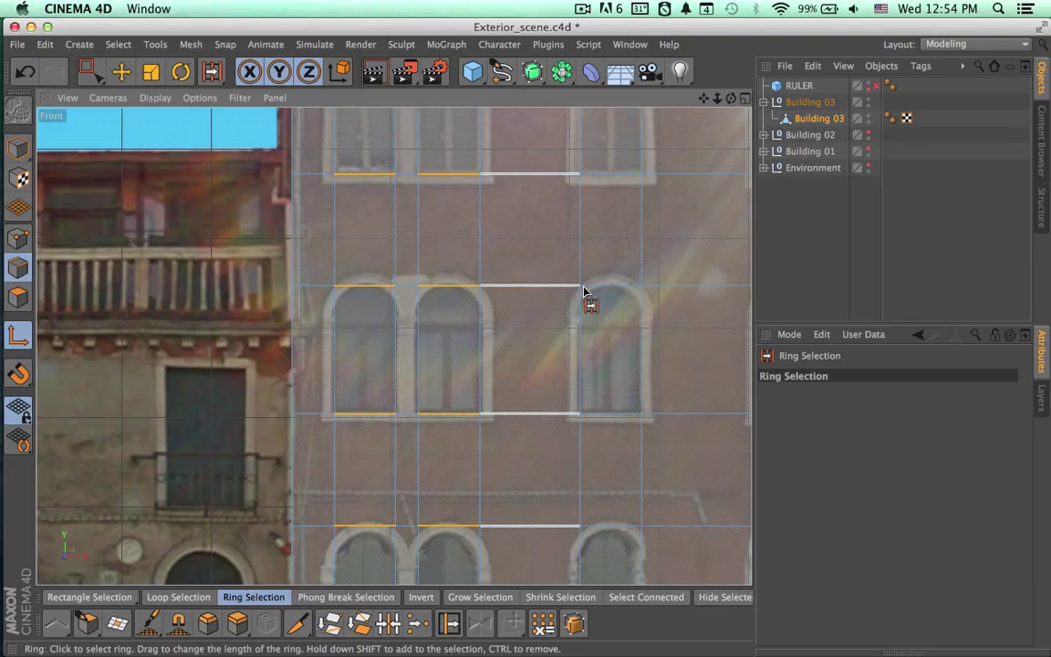
{"action": "left_click", "coordinate": [595, 285], "text": "shift"}
{"action": "middle_click_drag", "start_coordinate": [654, 322], "coordinate": [330, 327], "text": "alt"}
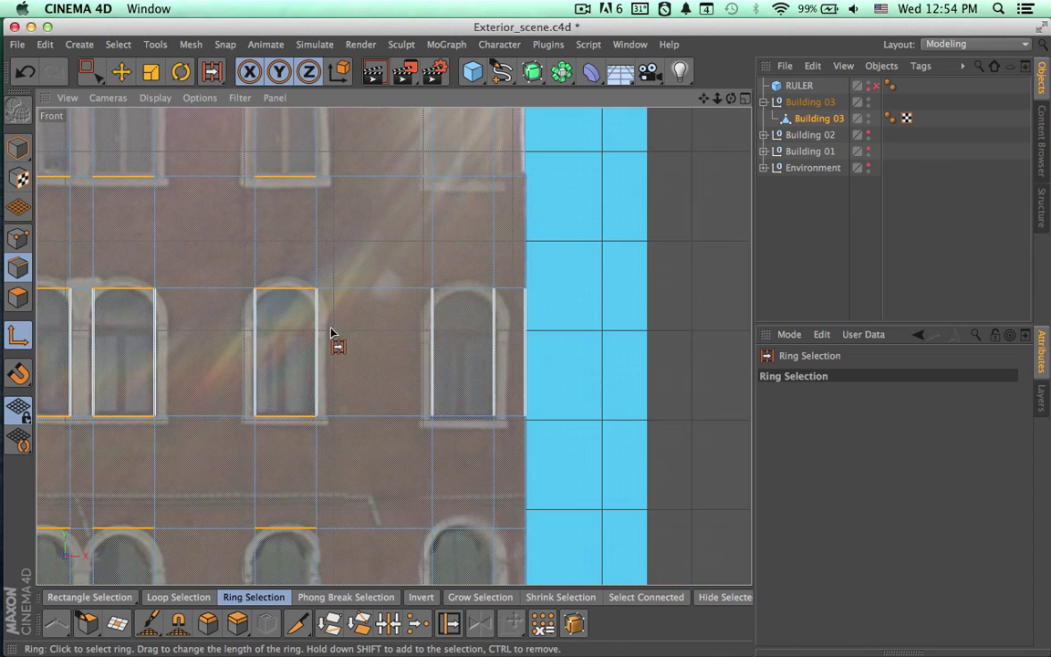
{"action": "middle_click_drag", "start_coordinate": [513, 358], "coordinate": [596, 263], "text": "alt"}
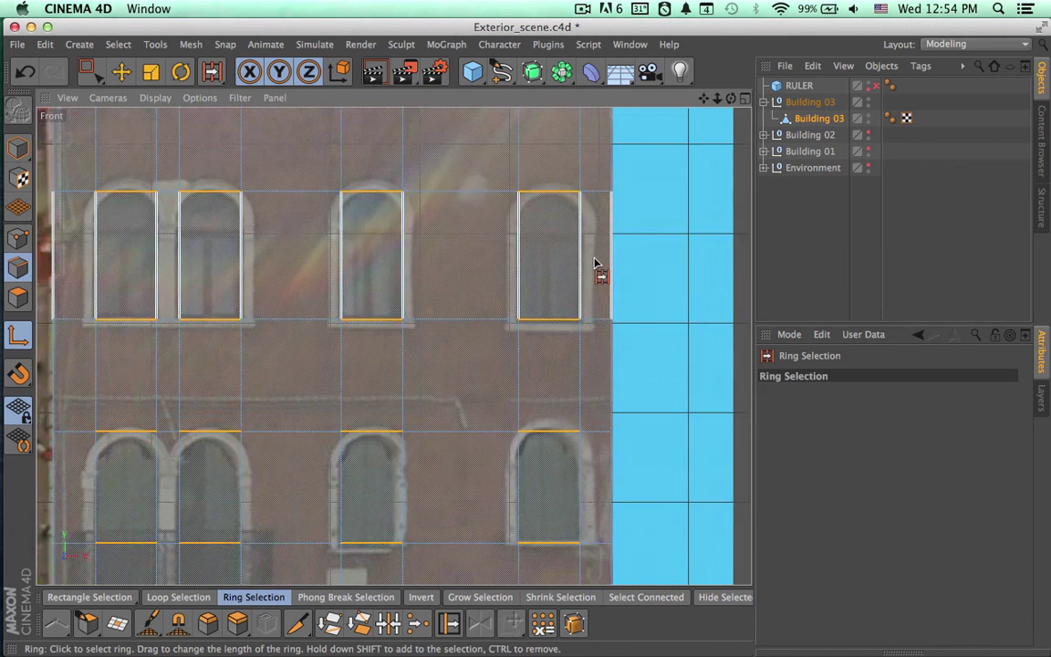
Divide the selected window edges with Edge Cut at 50% offset, 100% scale and 1 subdivision.
{"action": "right_click_drag", "start_coordinate": [591, 292], "coordinate": [456, 267], "text": "alt"}
{"action": "middle_click_drag", "start_coordinate": [488, 283], "coordinate": [490, 368], "text": "alt"}
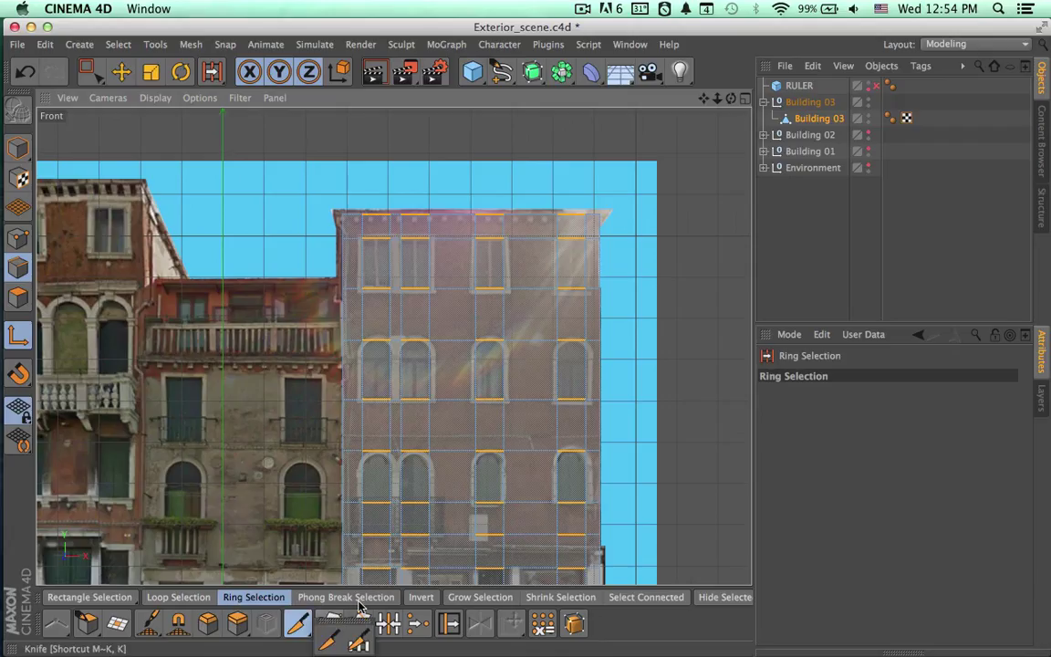
{"action": "left_click", "coordinate": [297, 623]}
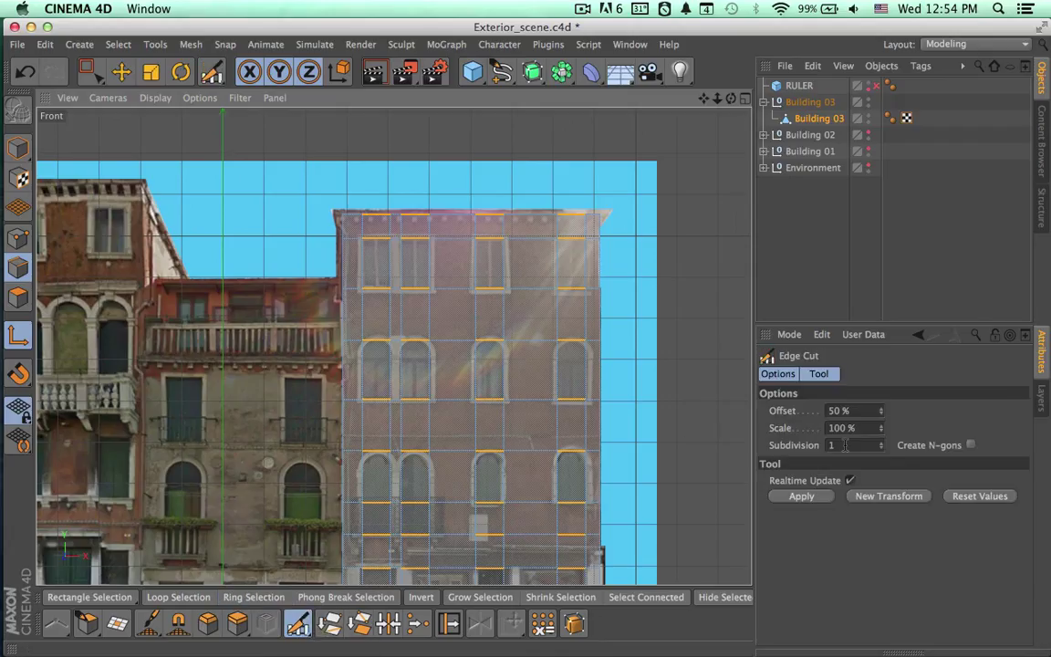
{"action": "left_click", "coordinate": [802, 496]}
In point mode, loop-select the horizontal point rows along the tops of both rows of arched windows.
{"action": "scroll", "coordinate": [369, 429], "scroll_direction": "up", "scroll_amount": 5}
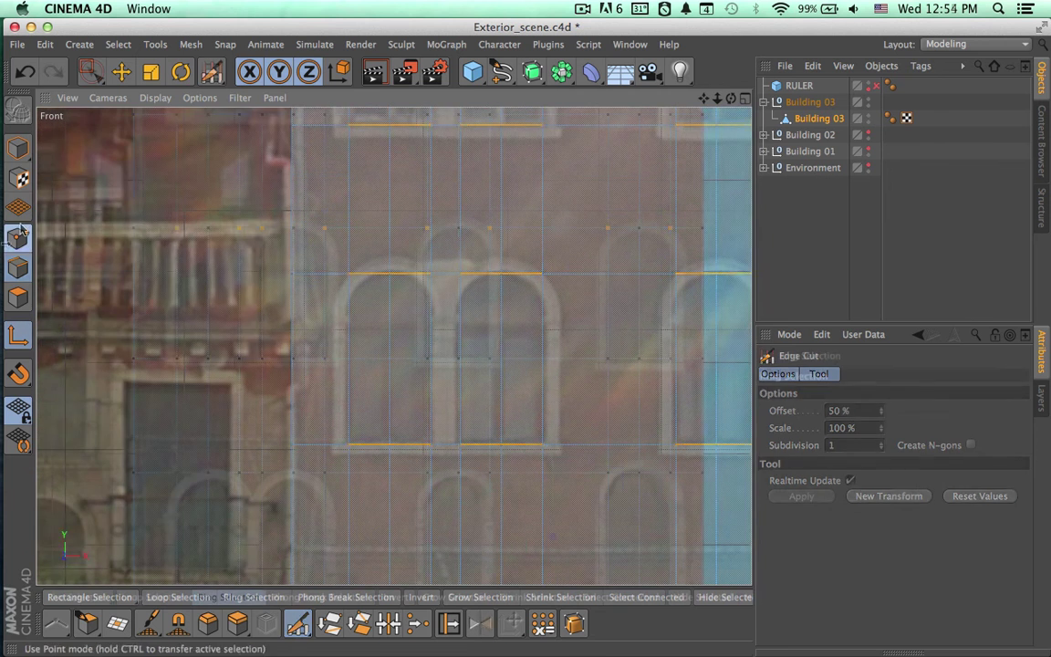
{"action": "key", "text": "v"}
{"action": "mouse_move", "coordinate": [226, 208]}
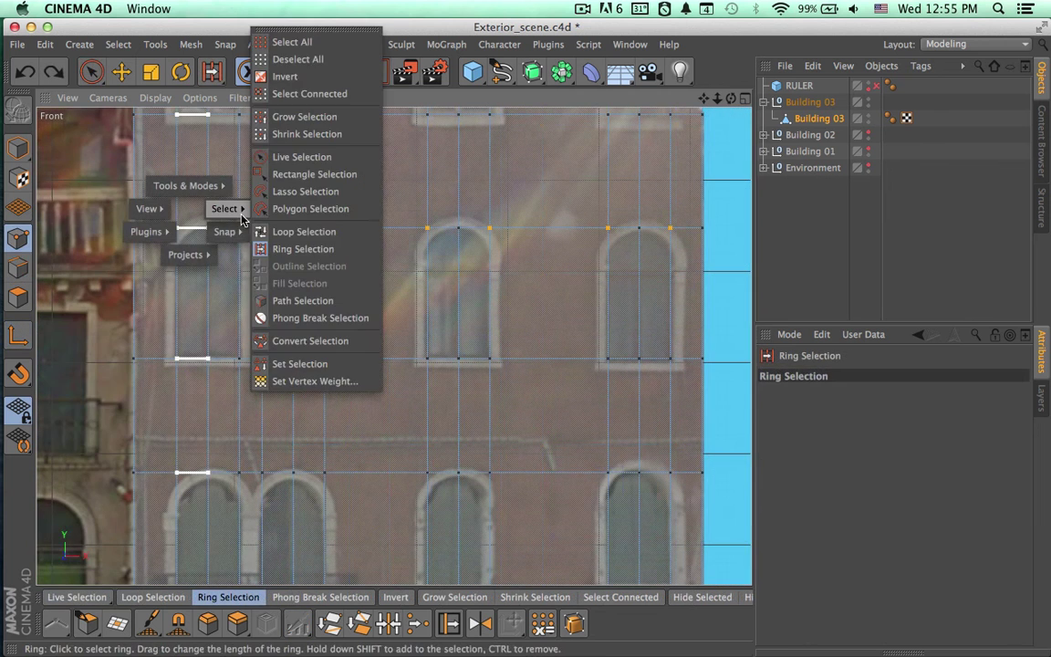
{"action": "left_click", "coordinate": [302, 232]}
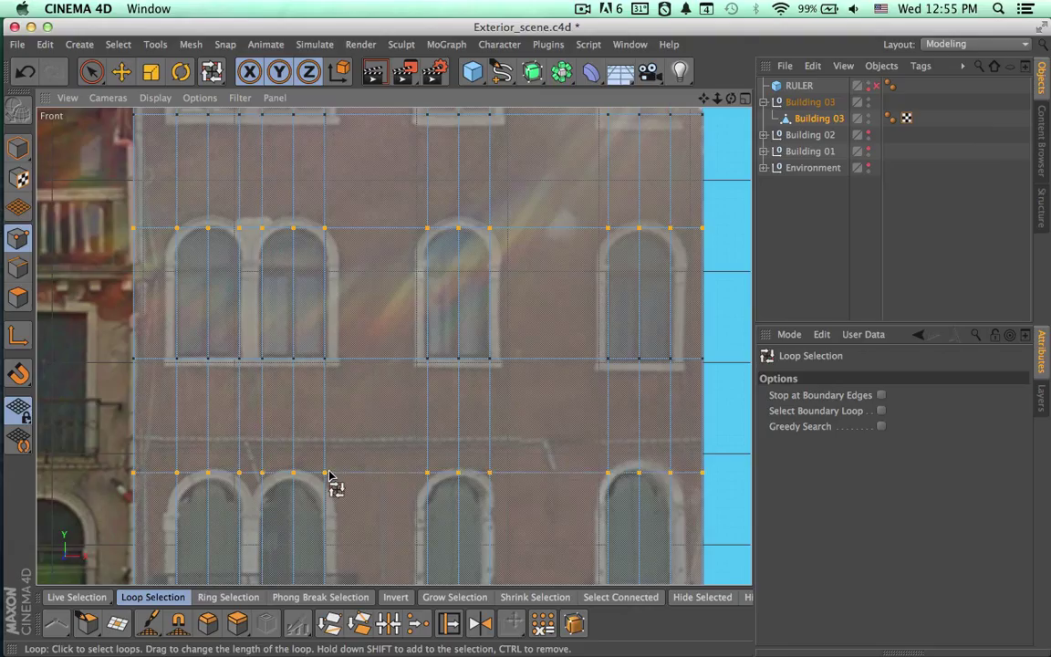
{"action": "left_click", "coordinate": [380, 484], "text": "shift"}
{"action": "mouse_move", "coordinate": [418, 456]}
{"action": "middle_mouse_down", "text": "alt"}
{"action": "mouse_move", "coordinate": [412, 538]}
{"action": "mouse_move", "coordinate": [434, 354]}
{"action": "mouse_move", "coordinate": [444, 529]}
{"action": "middle_mouse_up", "text": "alt"}
{"action": "middle_click_drag", "start_coordinate": [429, 344], "coordinate": [441, 457], "text": "alt"}
{"action": "middle_click_drag", "start_coordinate": [416, 379], "coordinate": [457, 477], "text": "alt"}
Deselect the centre point above each arched window and lower the remaining points of both rows to form peaked window tops.
{"action": "left_click", "coordinate": [245, 233], "text": "shift"}
{"action": "key", "text": "space"}
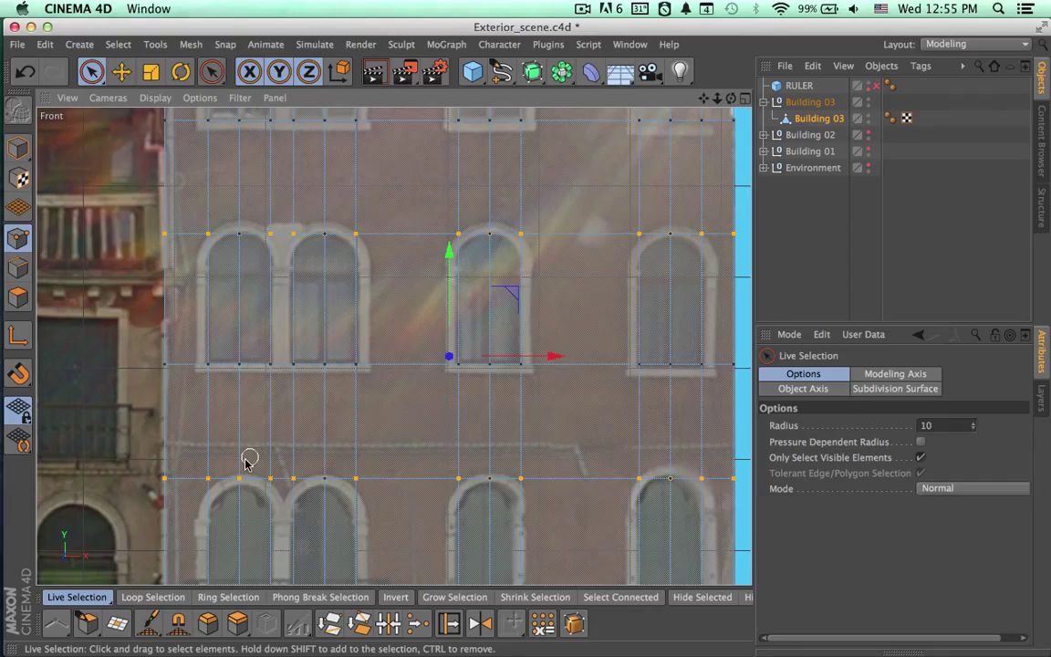
{"action": "left_click_drag", "start_coordinate": [449, 249], "coordinate": [452, 268]}
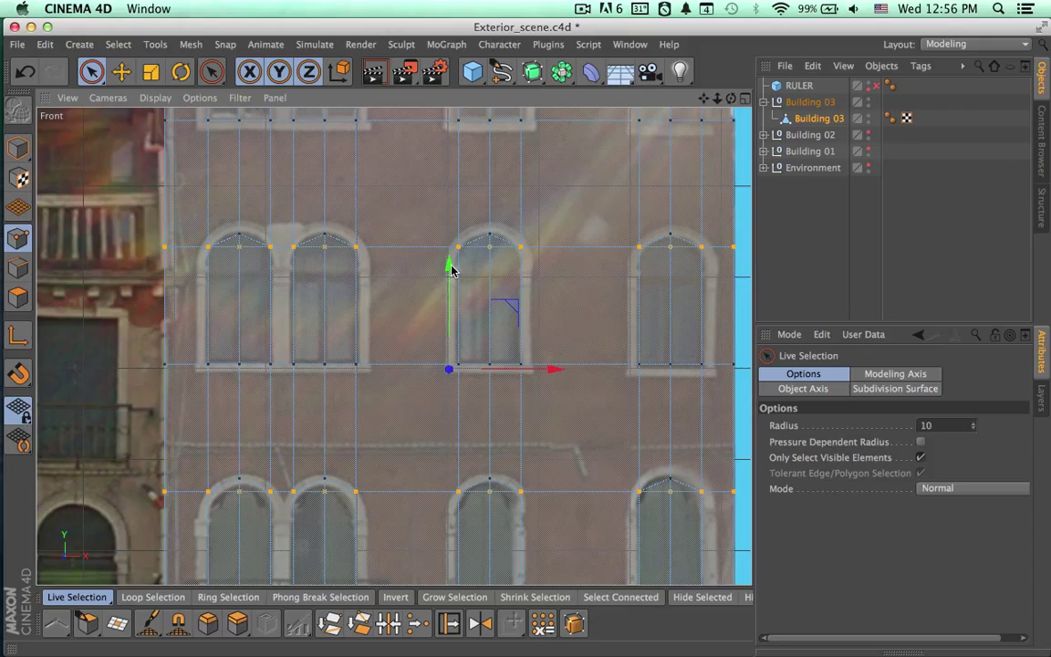
{"action": "middle_click_drag", "start_coordinate": [493, 415], "coordinate": [522, 370], "text": "alt"}
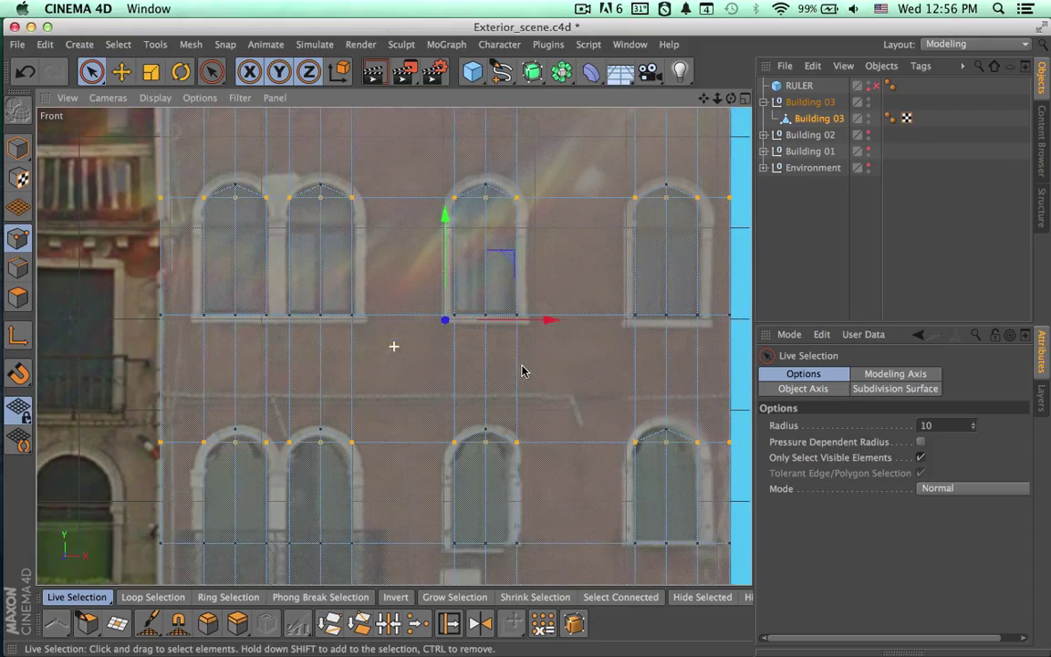
Turn off X-Ray on Building 03 and inspect the peaked window tops from several angles in the perspective view.
{"action": "left_click", "coordinate": [743, 99]}
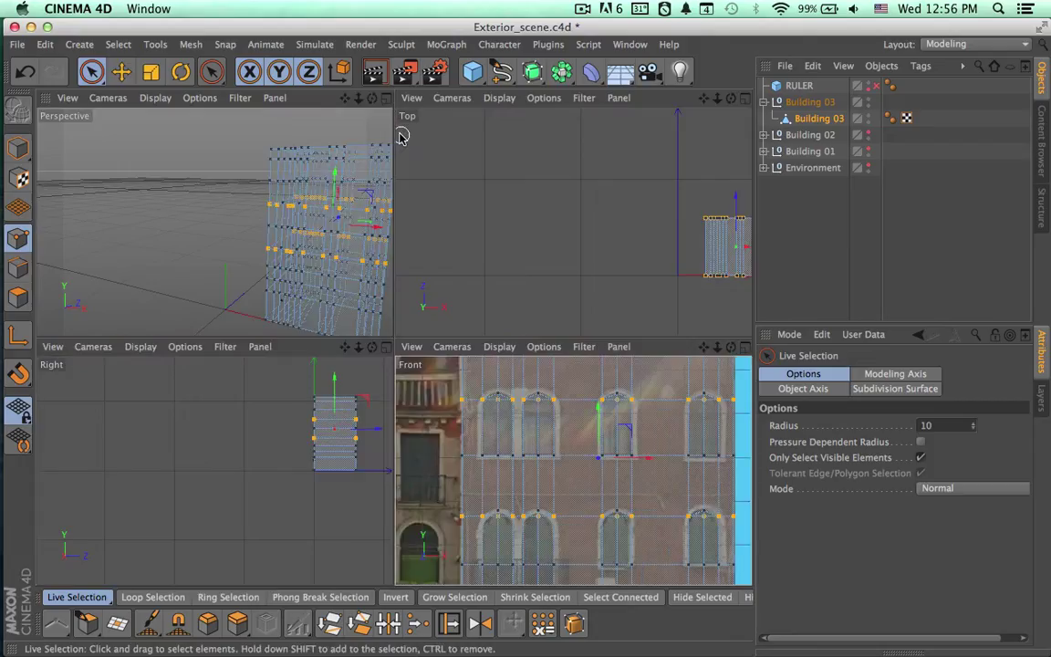
{"action": "middle_click", "coordinate": [389, 109]}
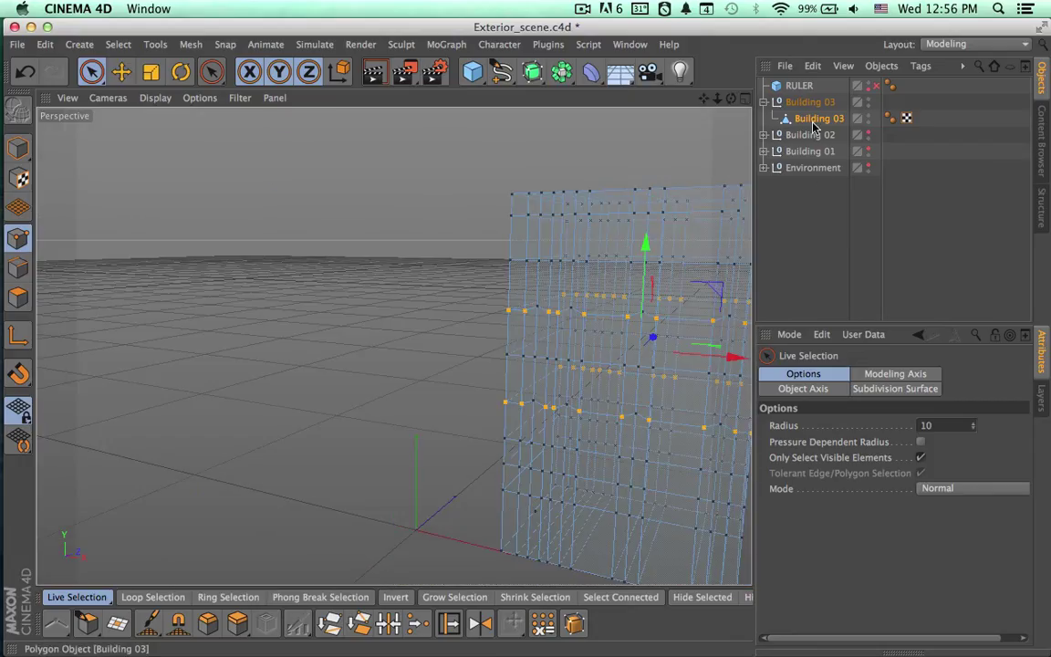
{"action": "left_click_drag", "start_coordinate": [702, 434], "coordinate": [644, 410], "text": "alt"}
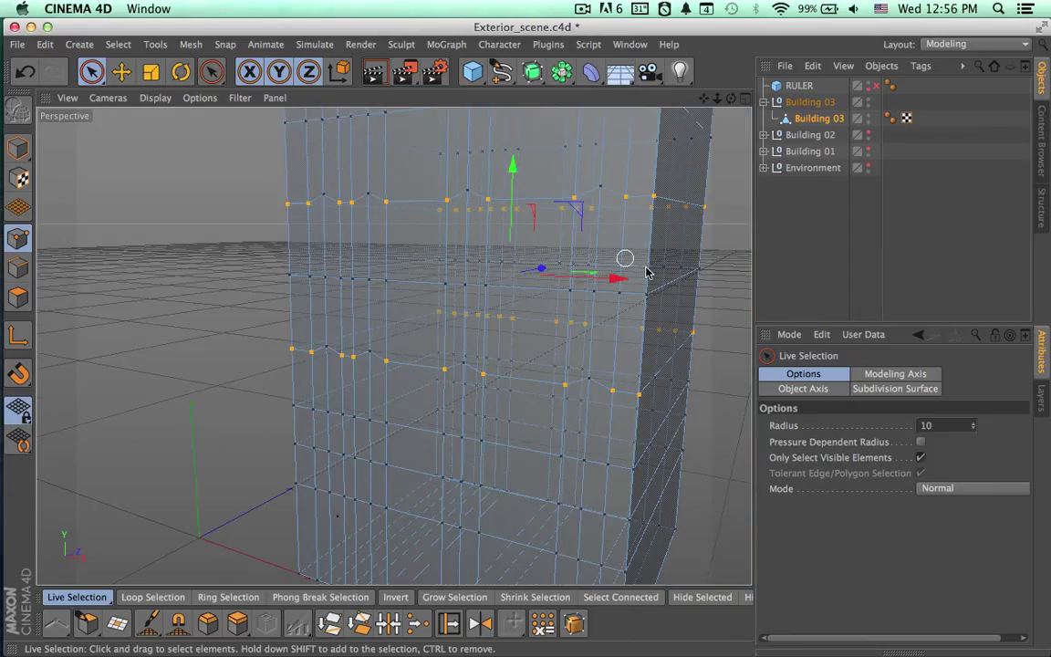
{"action": "left_click_drag", "start_coordinate": [646, 272], "coordinate": [694, 354], "text": "alt"}
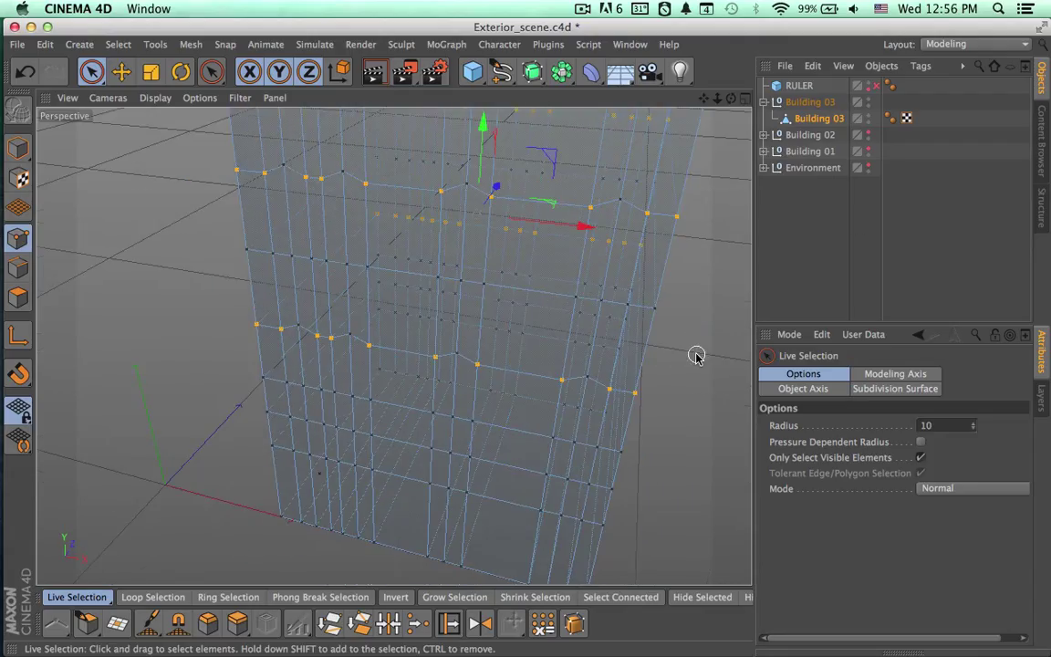
{"action": "left_click", "coordinate": [810, 118]}
{"action": "left_click", "coordinate": [862, 506]}
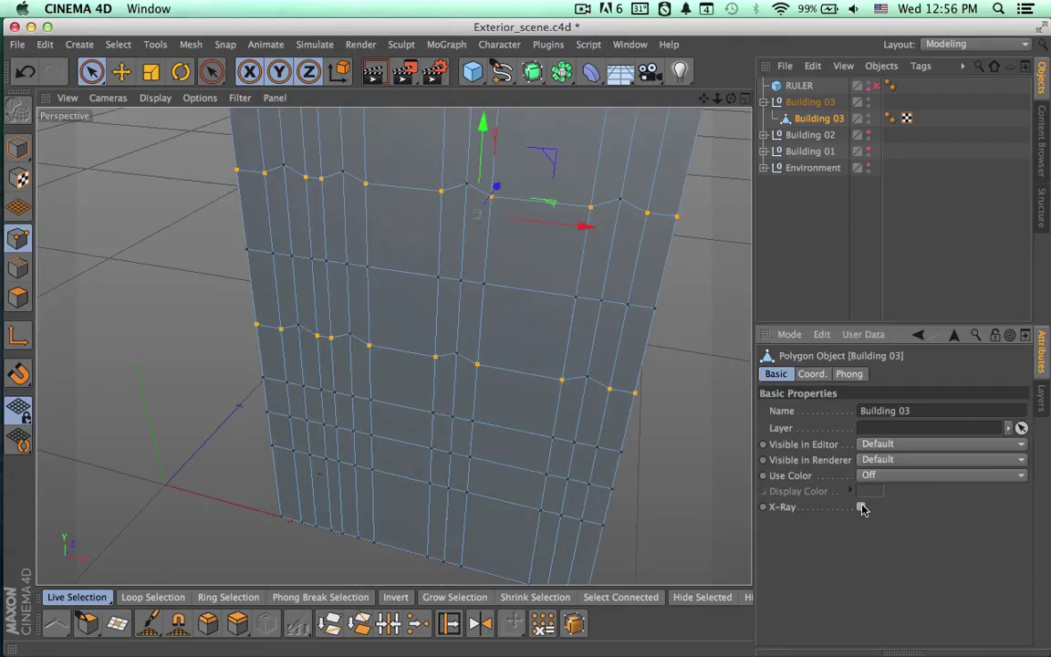
{"action": "mouse_move", "coordinate": [392, 345]}
{"action": "left_mouse_down", "text": "alt"}
{"action": "mouse_move", "coordinate": [657, 352]}
{"action": "mouse_move", "coordinate": [577, 382]}
{"action": "mouse_move", "coordinate": [647, 410]}
{"action": "mouse_move", "coordinate": [453, 382]}
{"action": "mouse_move", "coordinate": [591, 384]}
{"action": "left_mouse_up", "text": "alt"}
In the front view with Building 03 in X-Ray, select the polygons of the four rectangular windows on the top floor.
{"action": "key", "text": "F4"}
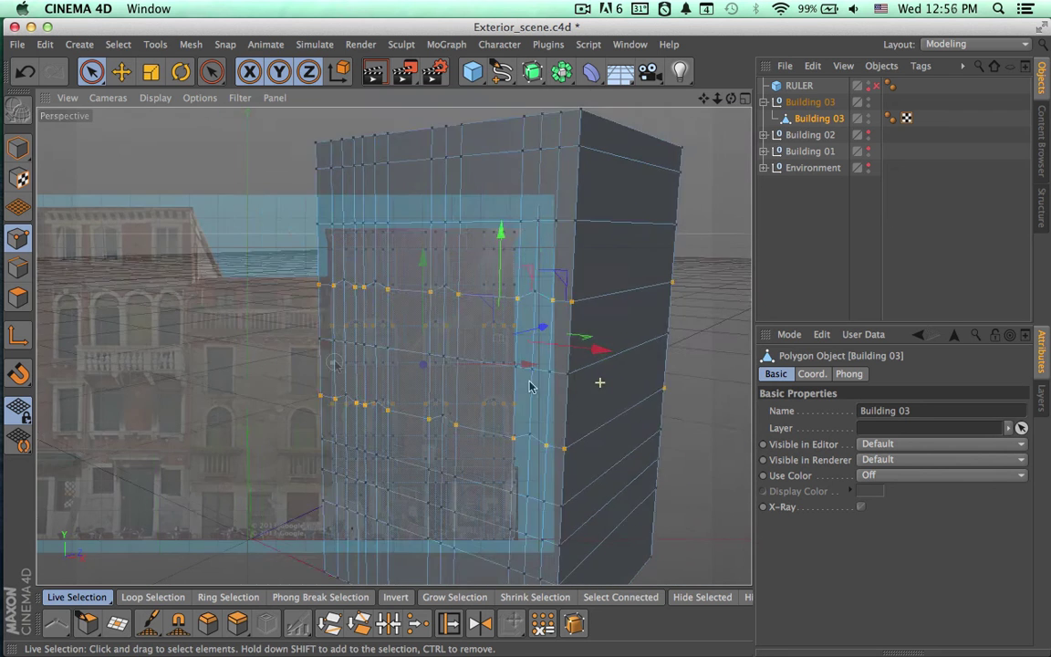
{"action": "left_click", "coordinate": [91, 72]}
{"action": "right_click_drag", "start_coordinate": [357, 298], "coordinate": [547, 298], "text": "alt"}
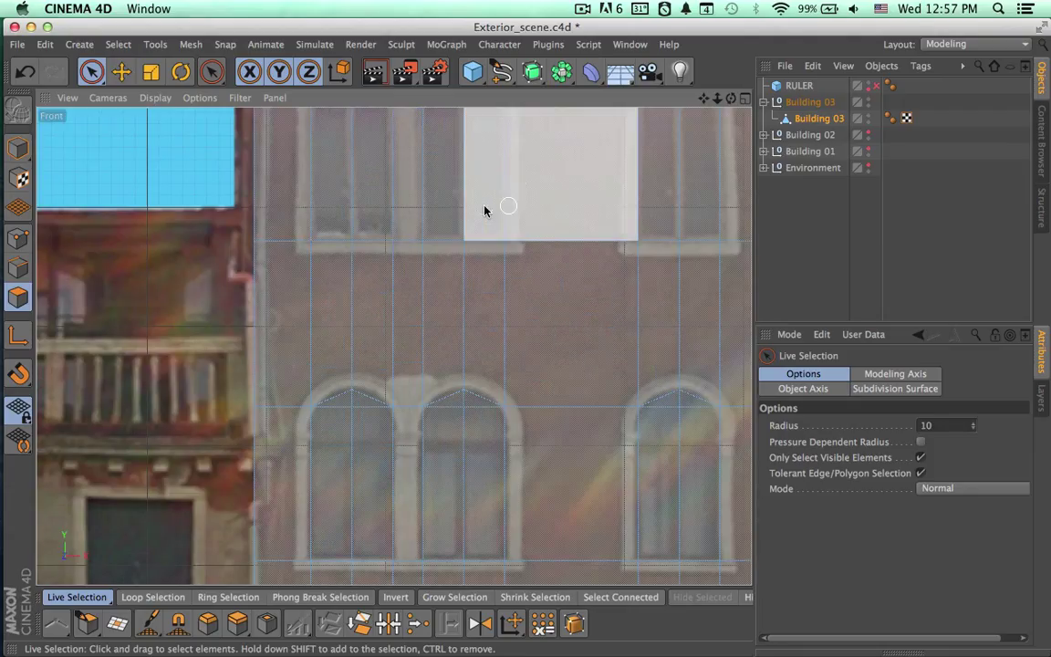
{"action": "left_click", "coordinate": [352, 193]}
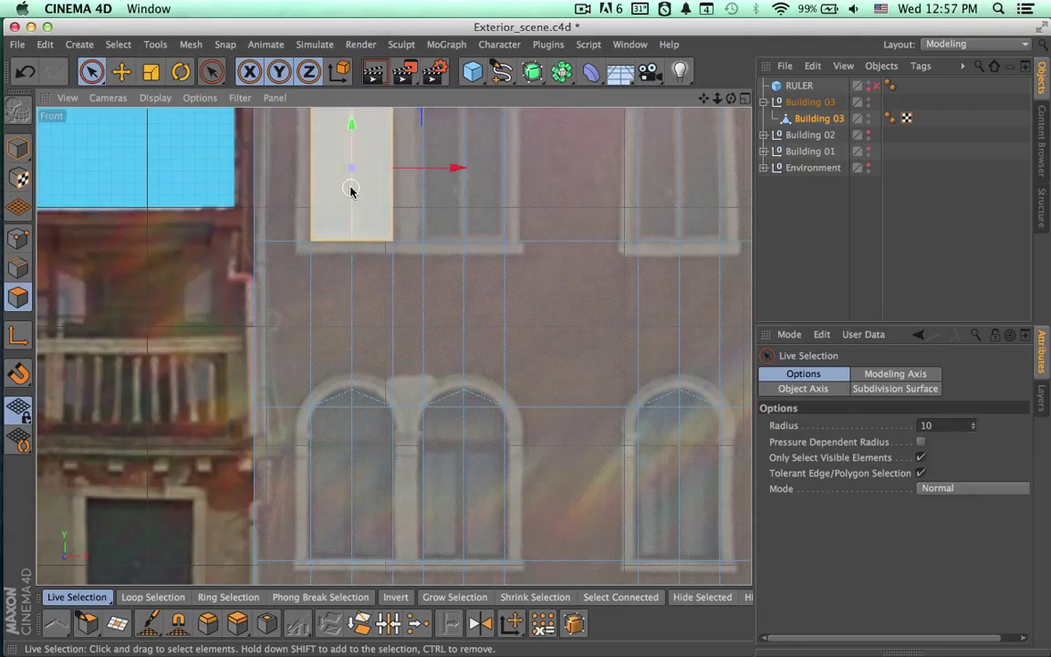
{"action": "left_click", "coordinate": [465, 206], "text": "shift"}
{"action": "left_click", "coordinate": [678, 206], "text": "shift"}
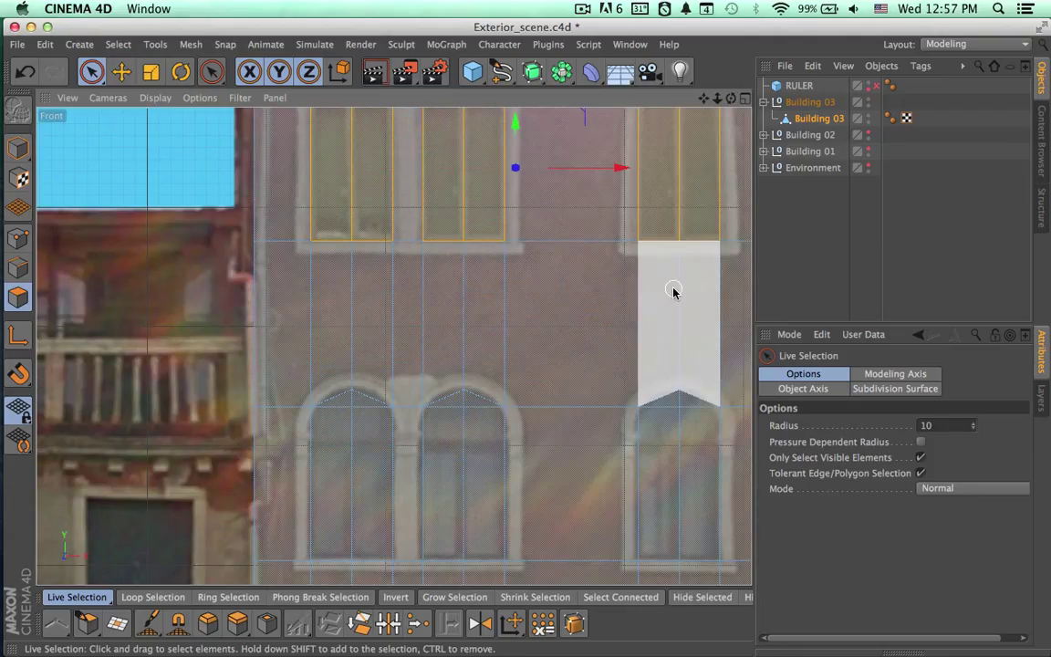
{"action": "middle_click_drag", "start_coordinate": [673, 292], "coordinate": [501, 352], "text": "alt"}
{"action": "right_click_drag", "start_coordinate": [570, 364], "coordinate": [497, 358], "text": "alt"}
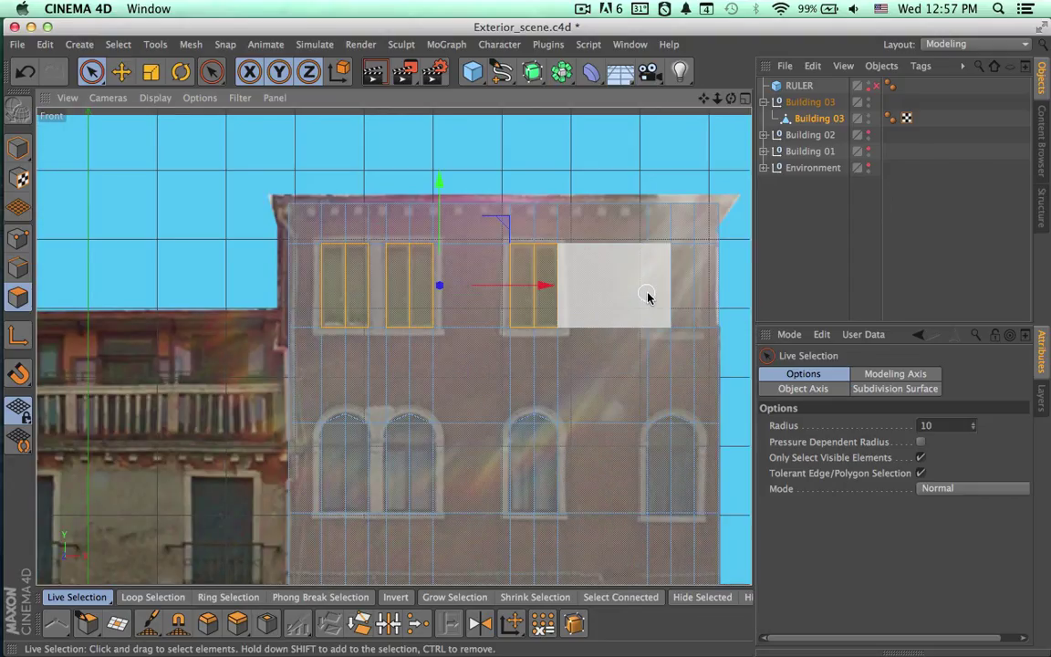
{"action": "left_click", "coordinate": [669, 299], "text": "shift"}
Add the polygons of the four arched windows directly below the top floor to the selection.
{"action": "left_click", "coordinate": [671, 480], "text": "shift"}
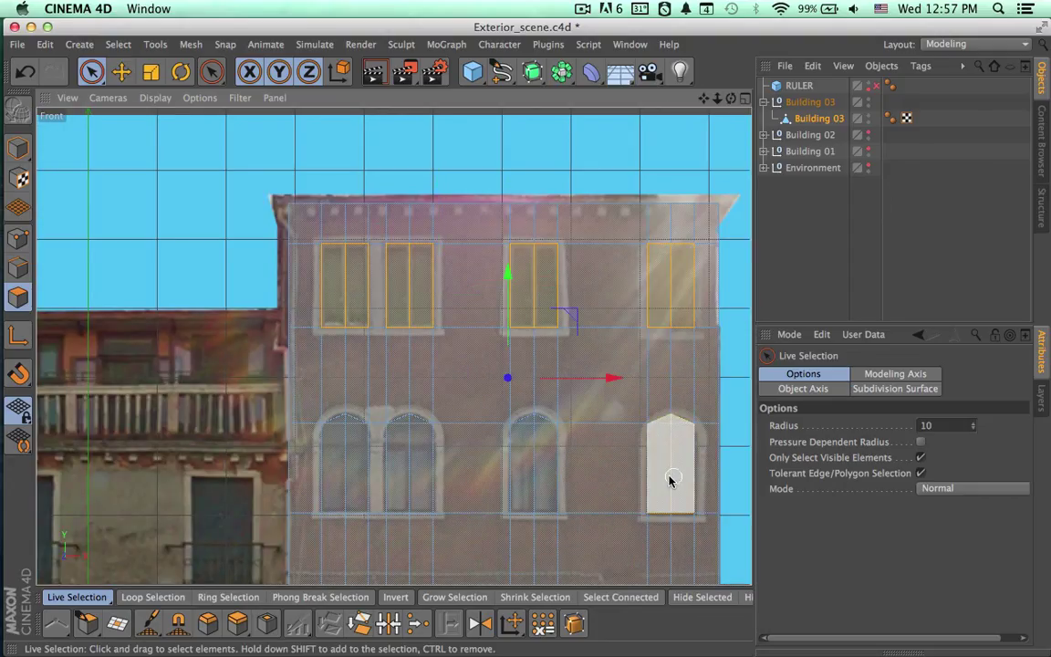
{"action": "left_click", "coordinate": [536, 474], "text": "shift"}
{"action": "left_click", "coordinate": [407, 468], "text": "shift"}
{"action": "left_click", "coordinate": [347, 472], "text": "shift"}
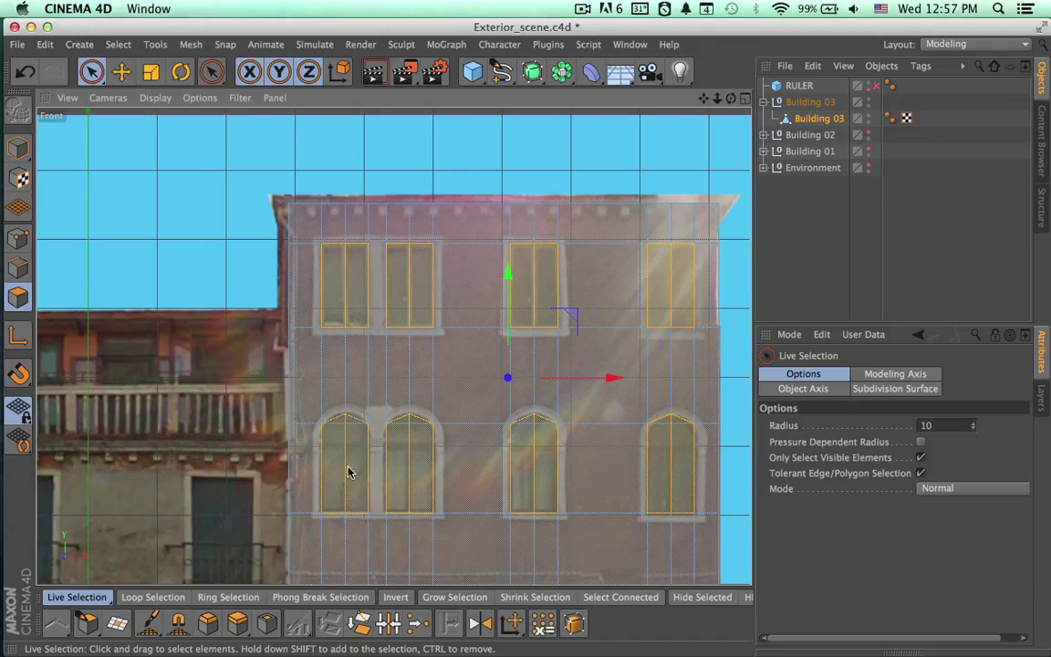
Add the lower row of arched windows to the selection, extending the two balcony openings down to the balcony floor.
{"action": "middle_click_drag", "start_coordinate": [497, 497], "coordinate": [469, 304], "text": "alt"}
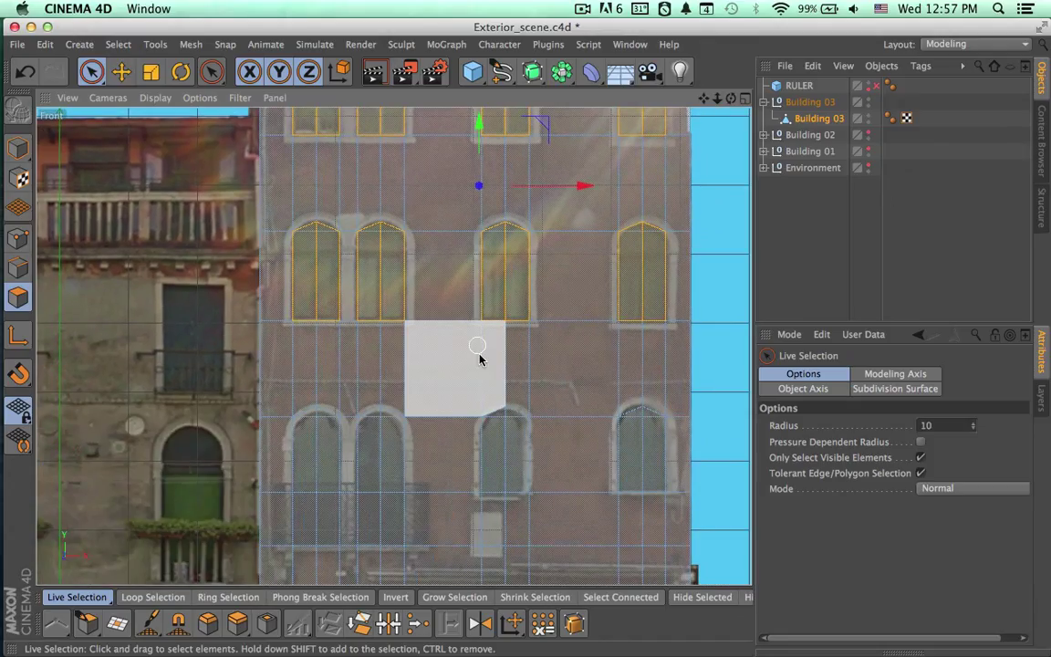
{"action": "middle_click_drag", "start_coordinate": [480, 359], "coordinate": [477, 252], "text": "alt"}
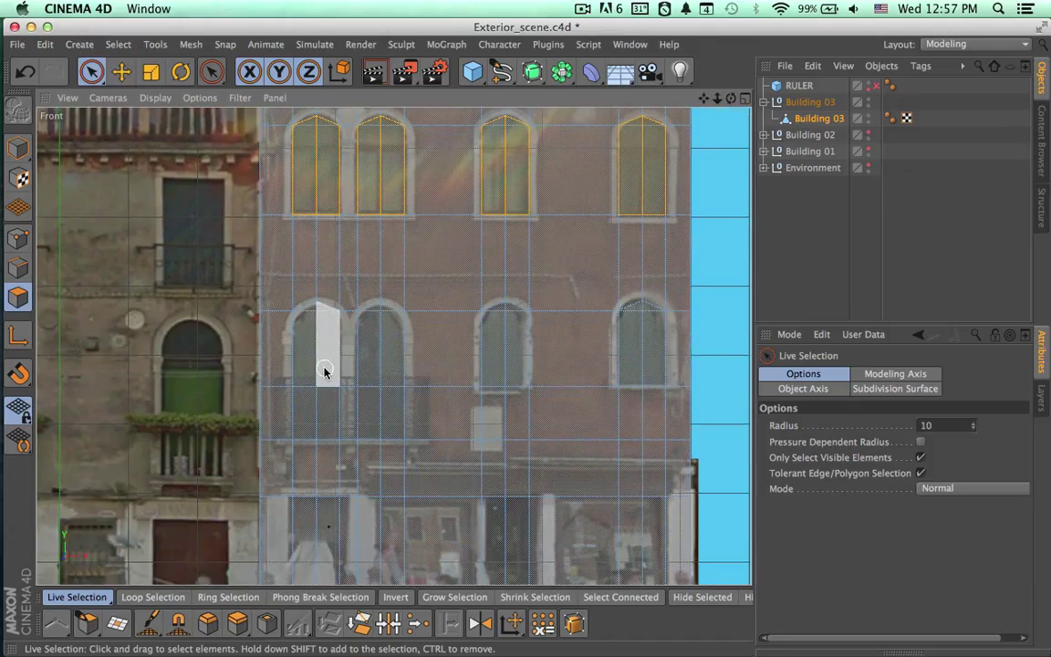
{"action": "left_click_drag", "start_coordinate": [323, 368], "coordinate": [321, 399], "text": "shift"}
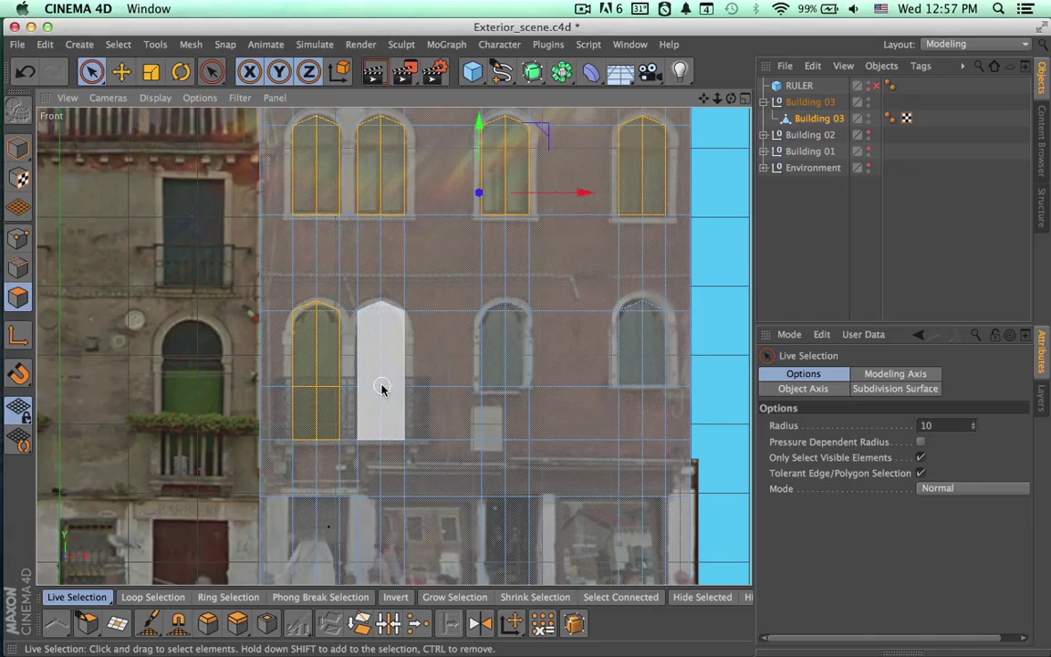
{"action": "left_click", "coordinate": [381, 387], "text": "shift"}
{"action": "mouse_move", "coordinate": [506, 386]}
{"action": "left_mouse_down", "text": "shift"}
{"action": "mouse_move", "coordinate": [515, 419]}
{"action": "mouse_move", "coordinate": [493, 419]}
{"action": "left_mouse_up", "text": "shift"}
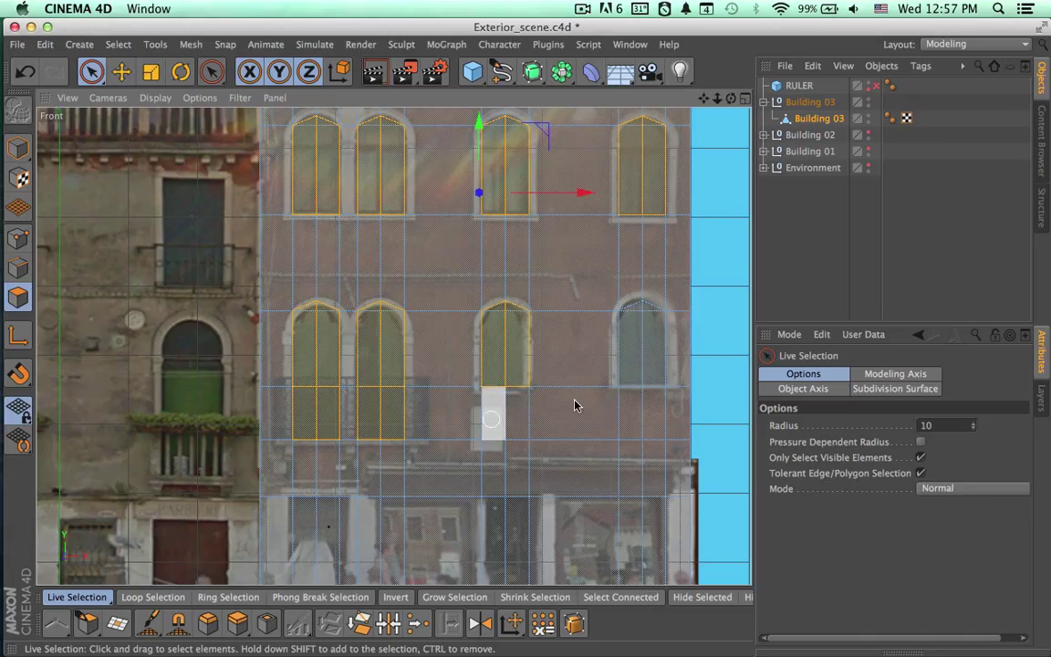
{"action": "left_click", "coordinate": [645, 356], "text": "shift"}
Add the polygons of the two ground-floor doorways to the selection.
{"action": "middle_click_drag", "start_coordinate": [615, 462], "coordinate": [629, 291]}
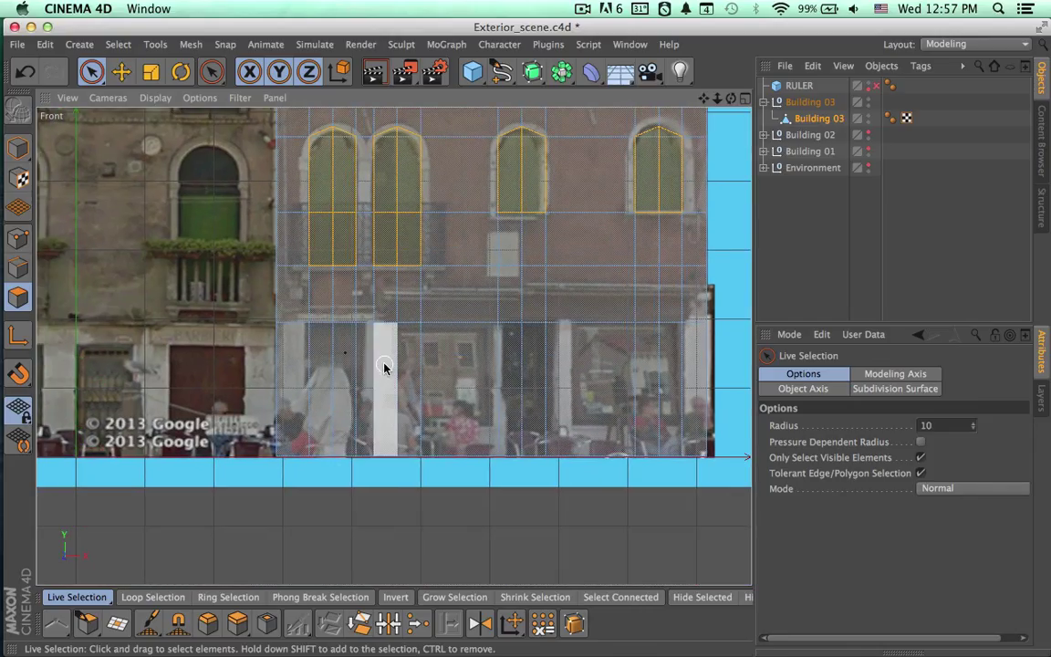
{"action": "left_click", "coordinate": [335, 365], "text": "shift"}
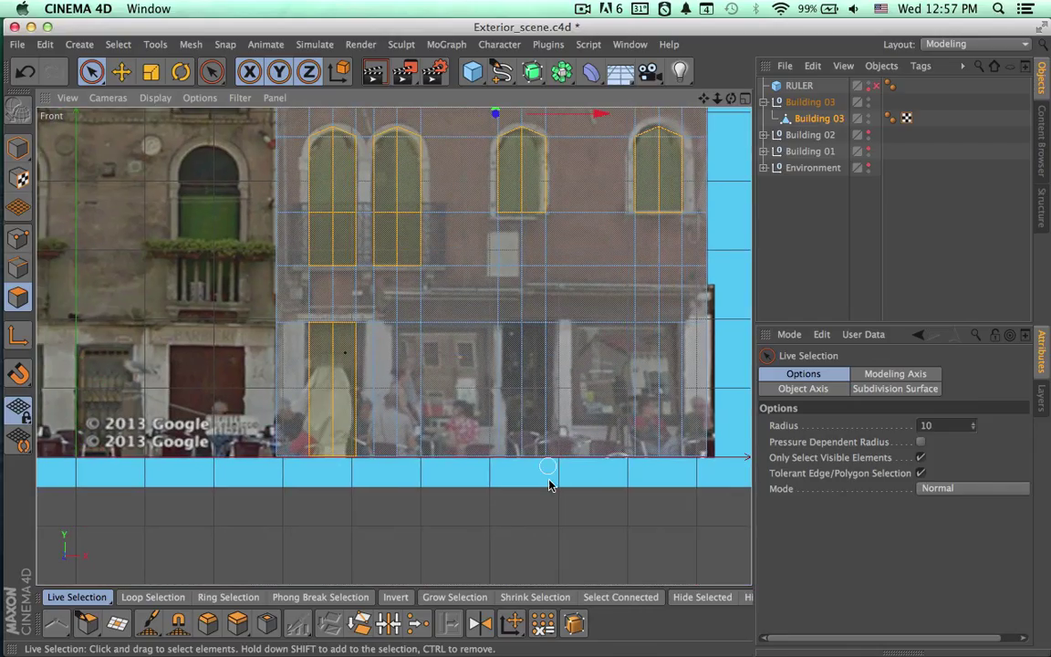
{"action": "left_click", "coordinate": [521, 399], "text": "shift"}
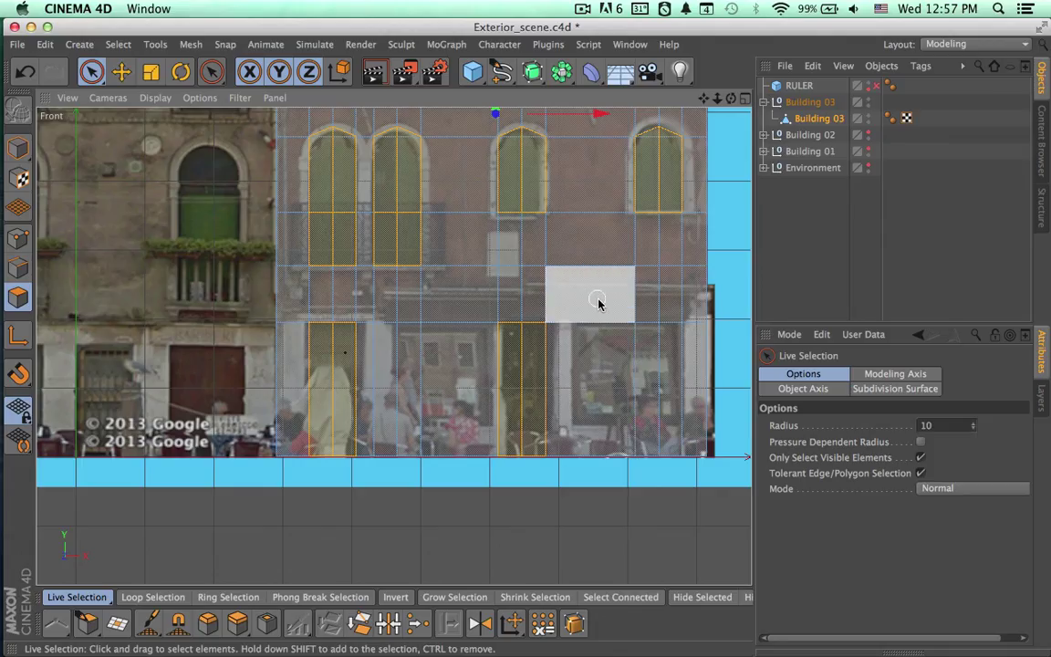
Store the selected polygons as a selection tag and name it Windows Selection B3.
{"action": "left_click", "coordinate": [117, 44]}
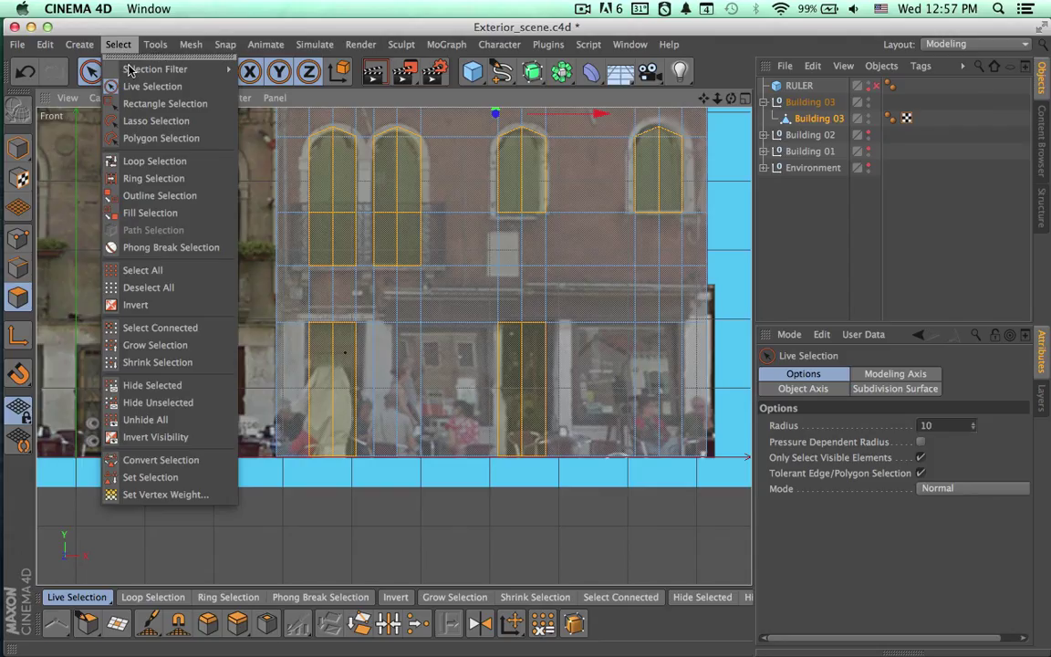
{"action": "left_click", "coordinate": [150, 477]}
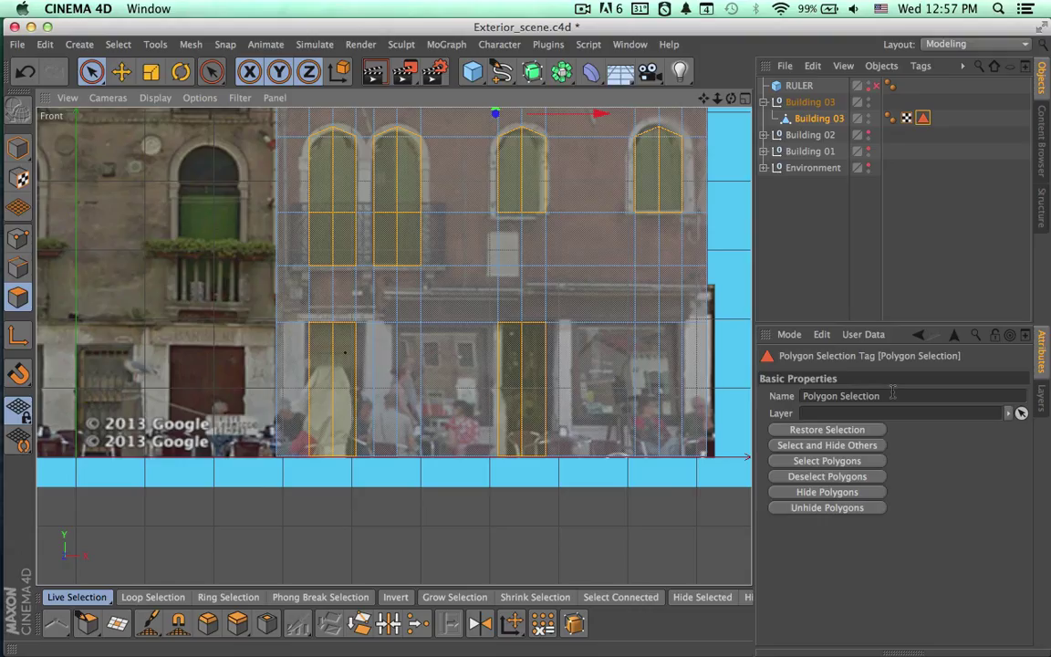
{"action": "left_click", "coordinate": [818, 395]}
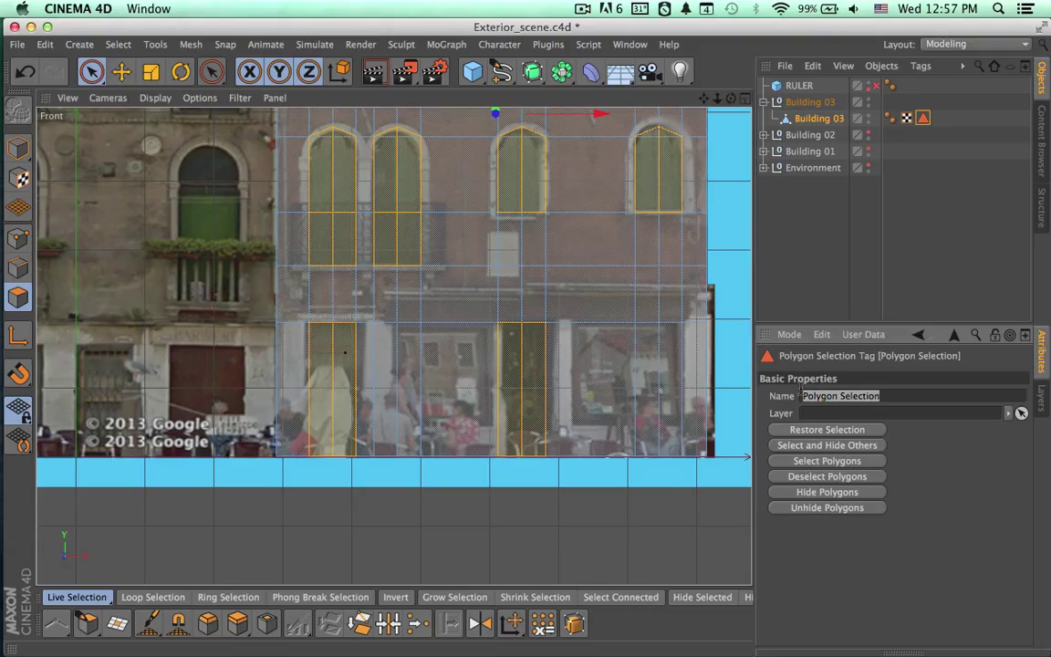
{"action": "type", "text": "Windows"}
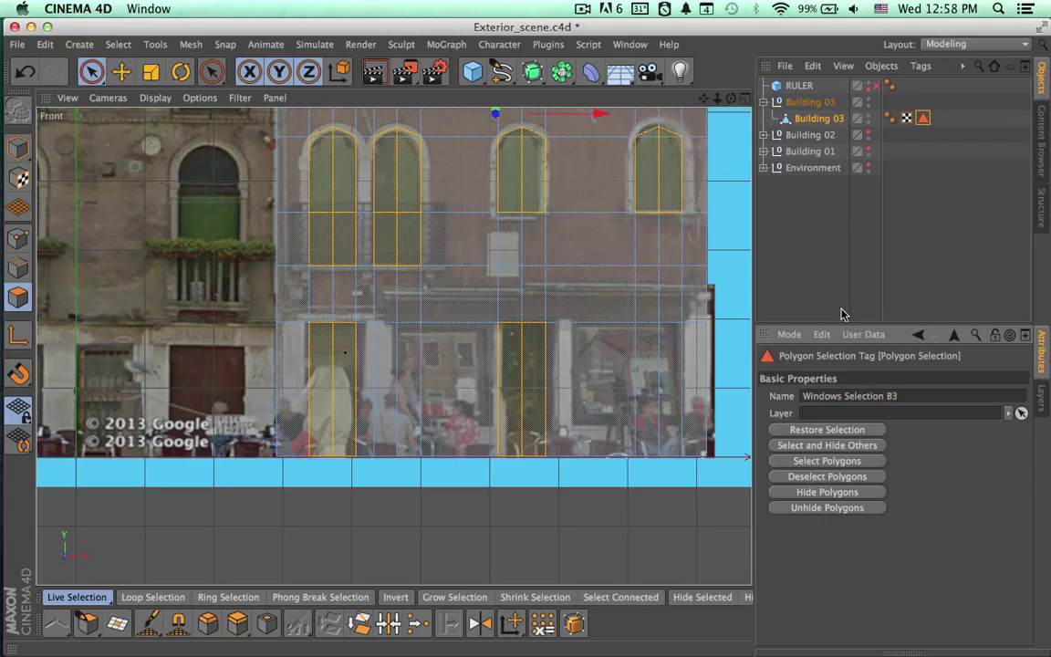
{"action": "left_click", "coordinate": [894, 197]}
Select the ground-floor polygons around the right-hand shop window and loop-cut Building 03 vertically along that window's left side with the Knife.
{"action": "left_click", "coordinate": [824, 123]}
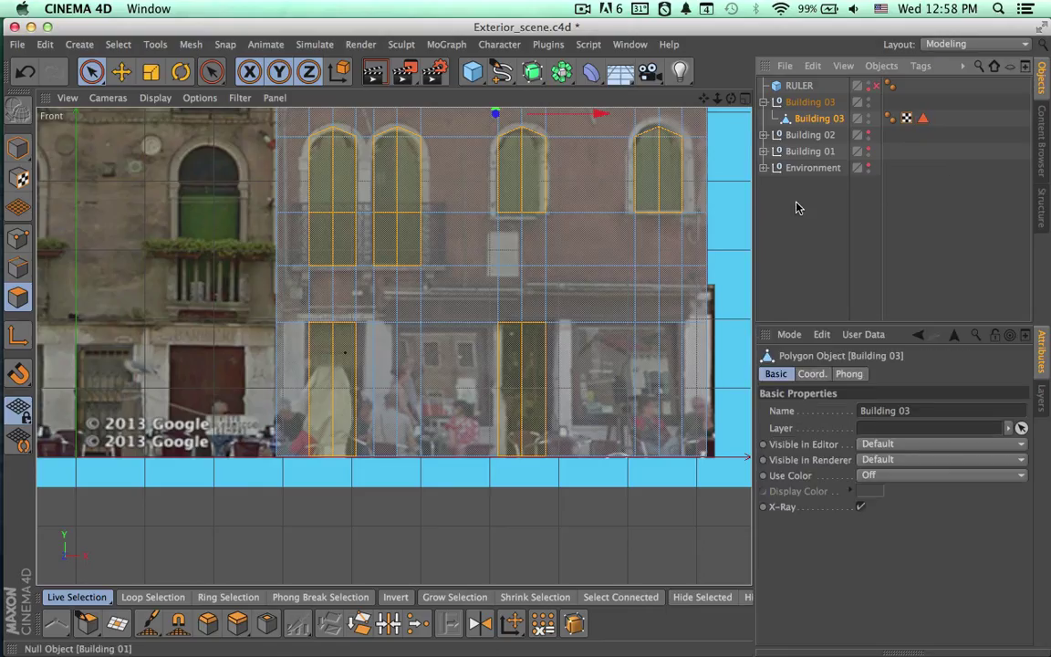
{"action": "left_click_drag", "start_coordinate": [598, 364], "coordinate": [668, 364]}
{"action": "left_click", "coordinate": [849, 281]}
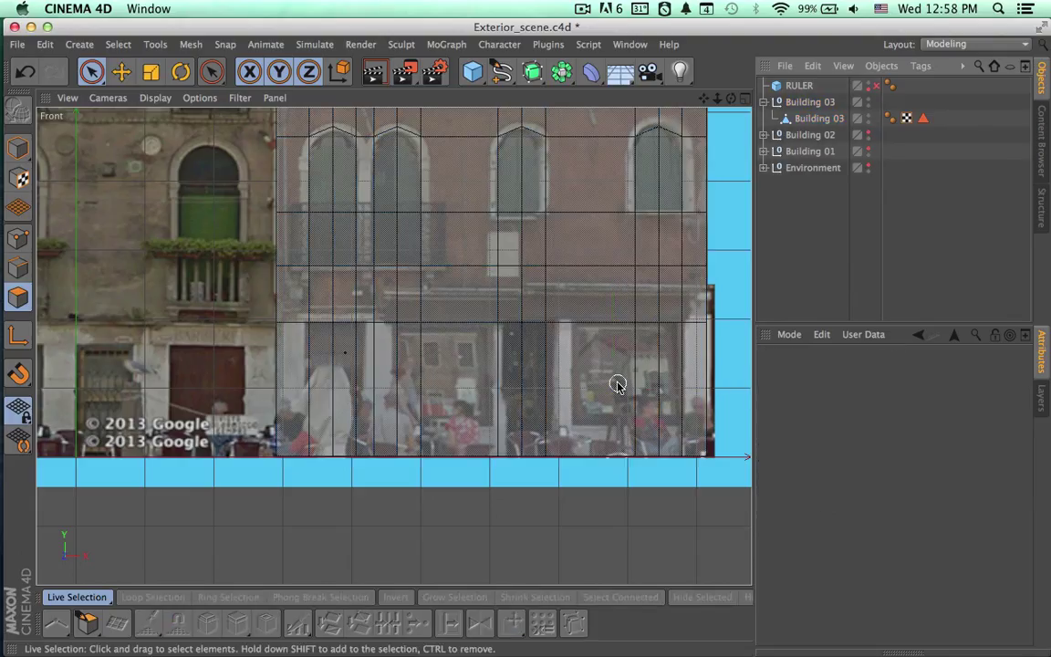
{"action": "key", "text": "k"}
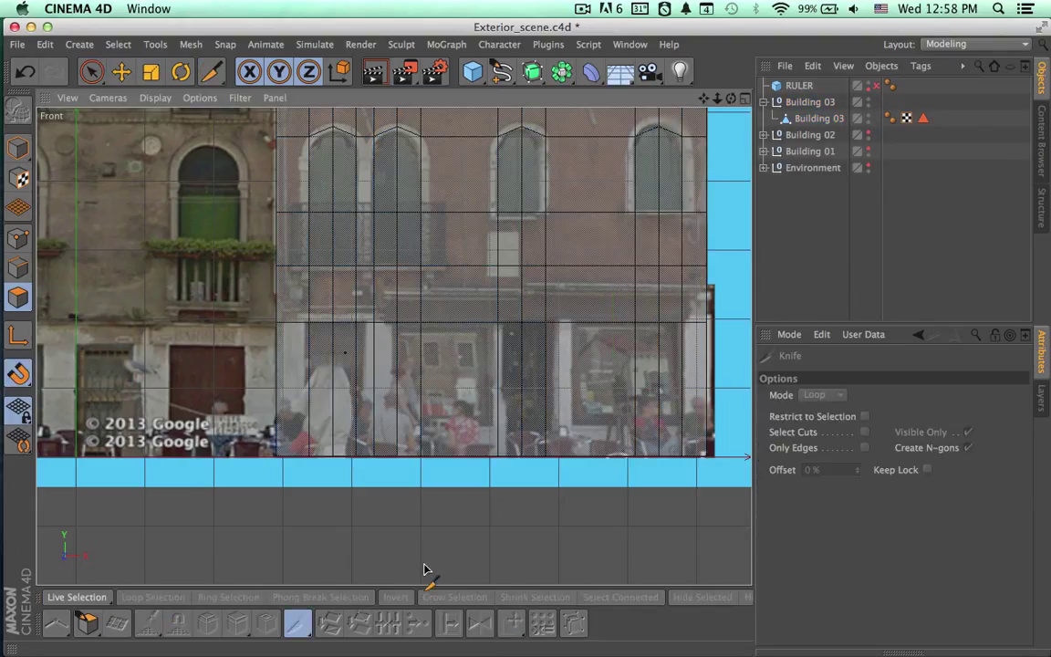
{"action": "left_click", "coordinate": [808, 121]}
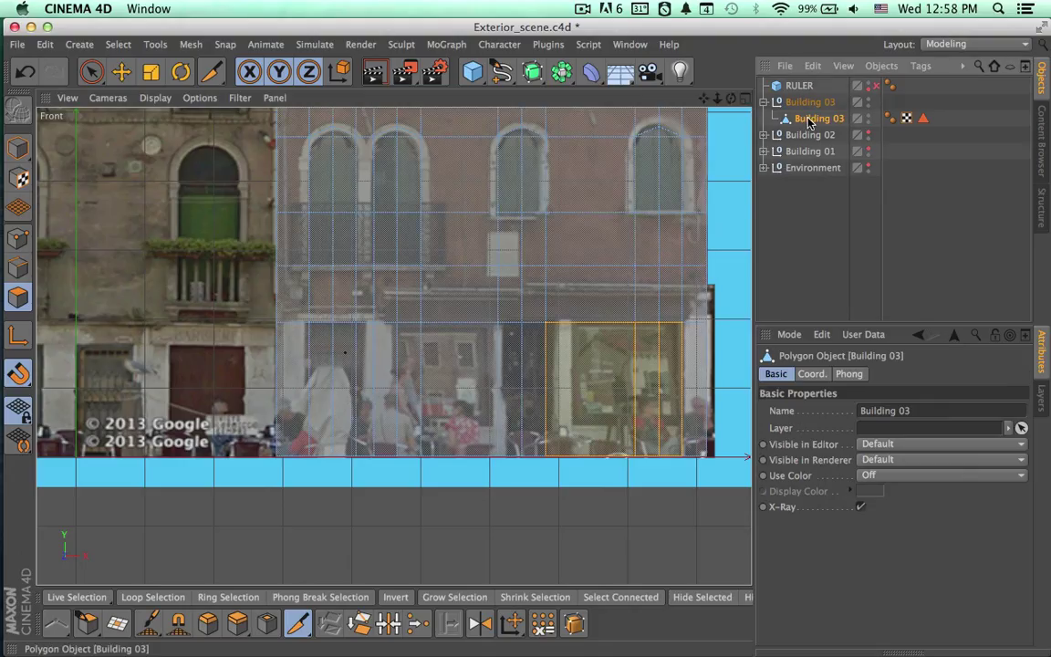
{"action": "left_click", "coordinate": [361, 626]}
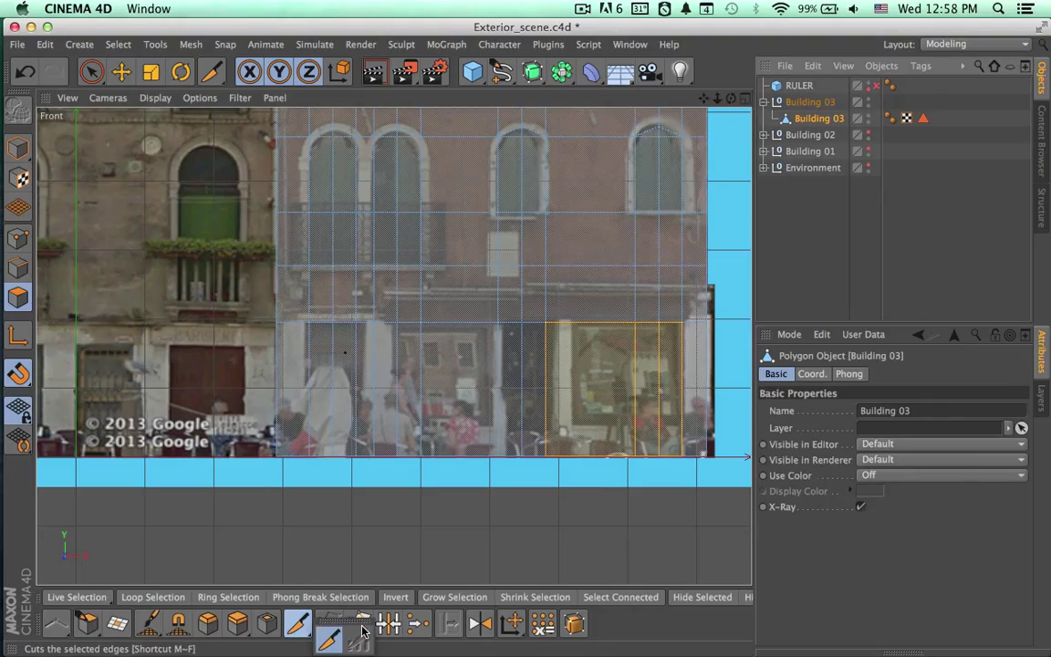
{"action": "left_click", "coordinate": [329, 638]}
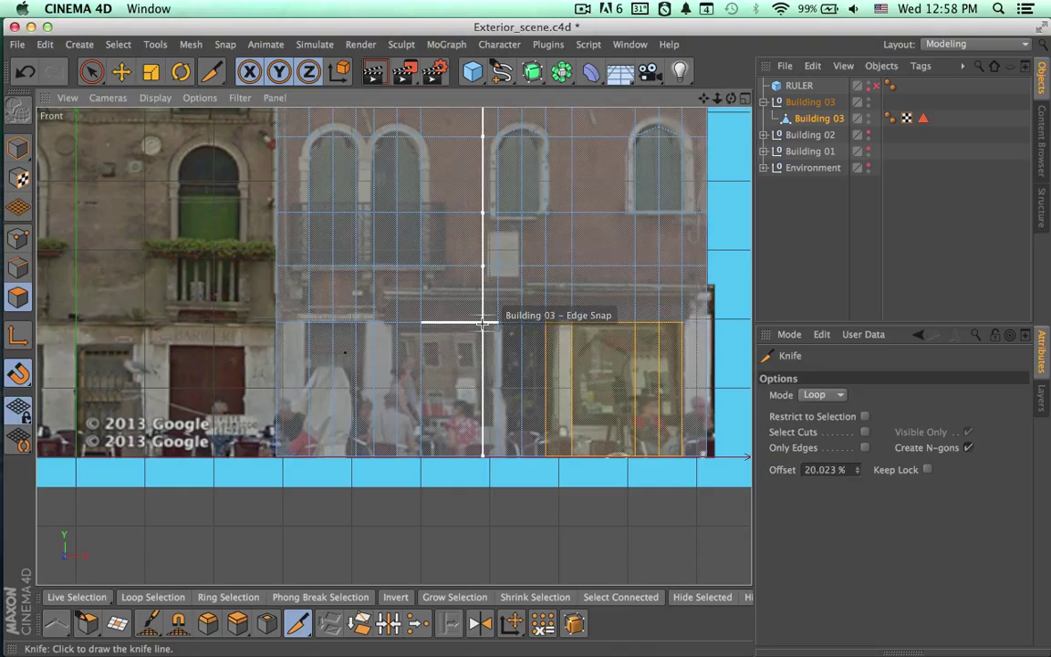
Loop-cut Building 03 horizontally along the lower edge of the shop windows and recall the Windows Selection B3 tag.
{"action": "scroll", "coordinate": [548, 351], "scroll_direction": "up", "scroll_amount": 5}
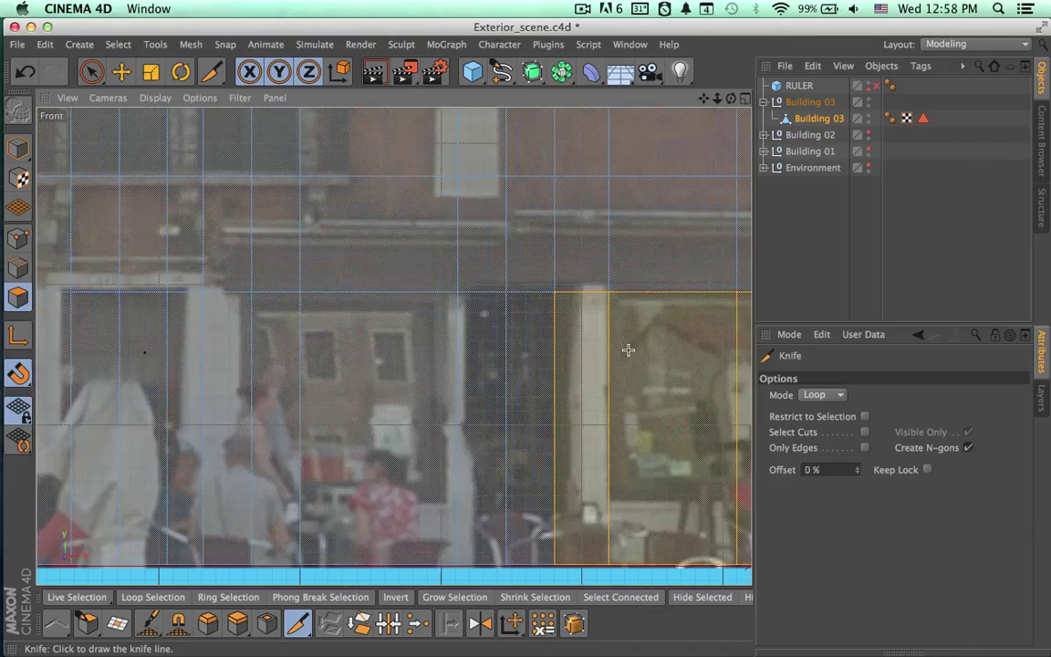
{"action": "middle_click_drag", "start_coordinate": [611, 382], "coordinate": [624, 330], "text": "alt"}
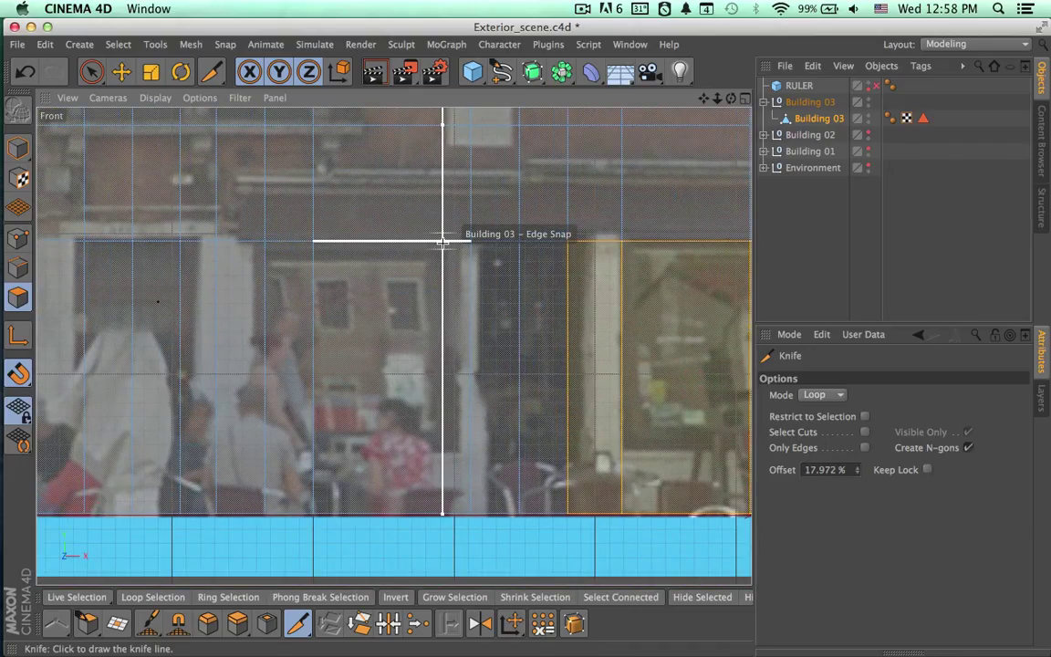
{"action": "scroll", "coordinate": [445, 244], "scroll_direction": "down", "scroll_amount": 4}
{"action": "scroll", "coordinate": [497, 291], "scroll_direction": "up", "scroll_amount": 5}
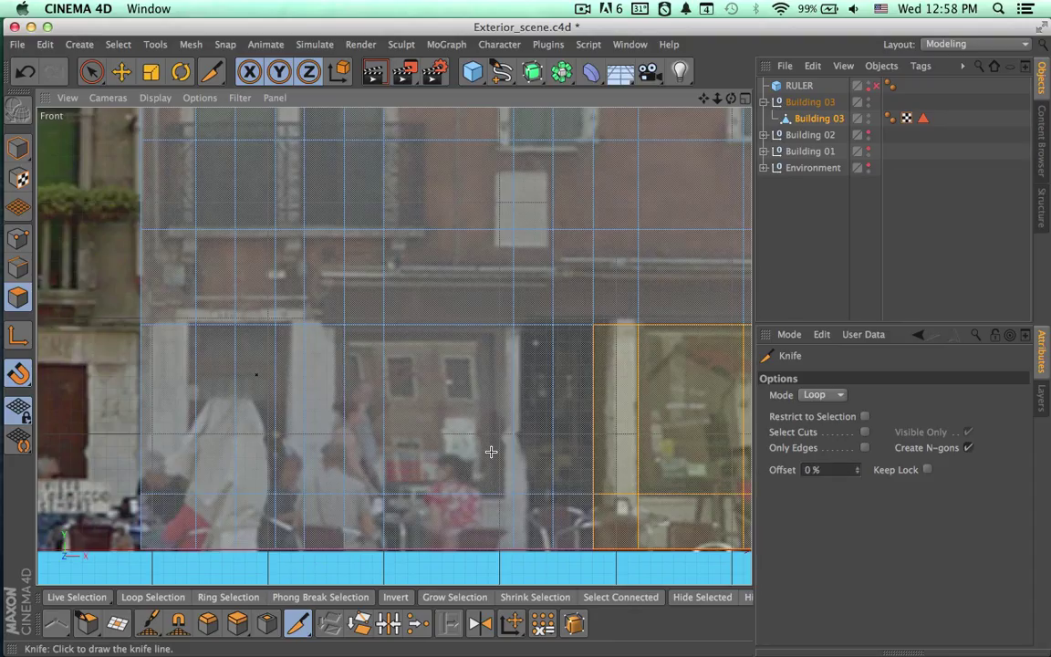
{"action": "middle_click_drag", "start_coordinate": [540, 431], "coordinate": [490, 428], "text": "alt"}
{"action": "left_click", "coordinate": [922, 118]}
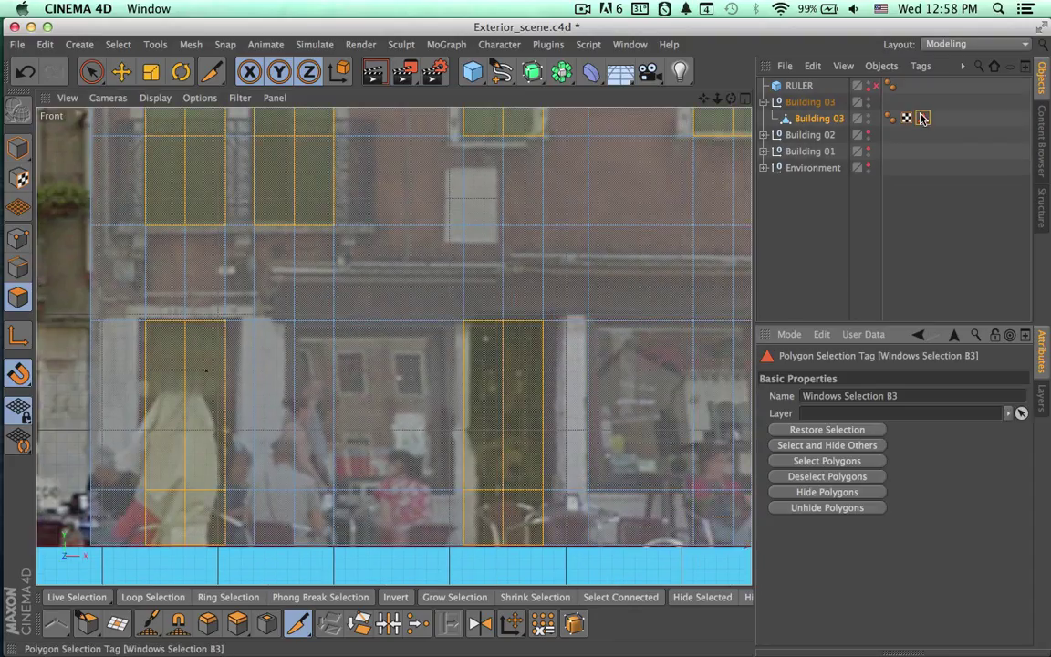
Select the polygons of both ground-floor shop windows and inset them with Extrude Inner by about 11.5 cm.
{"action": "middle_click_drag", "start_coordinate": [557, 398], "coordinate": [598, 353], "text": "alt"}
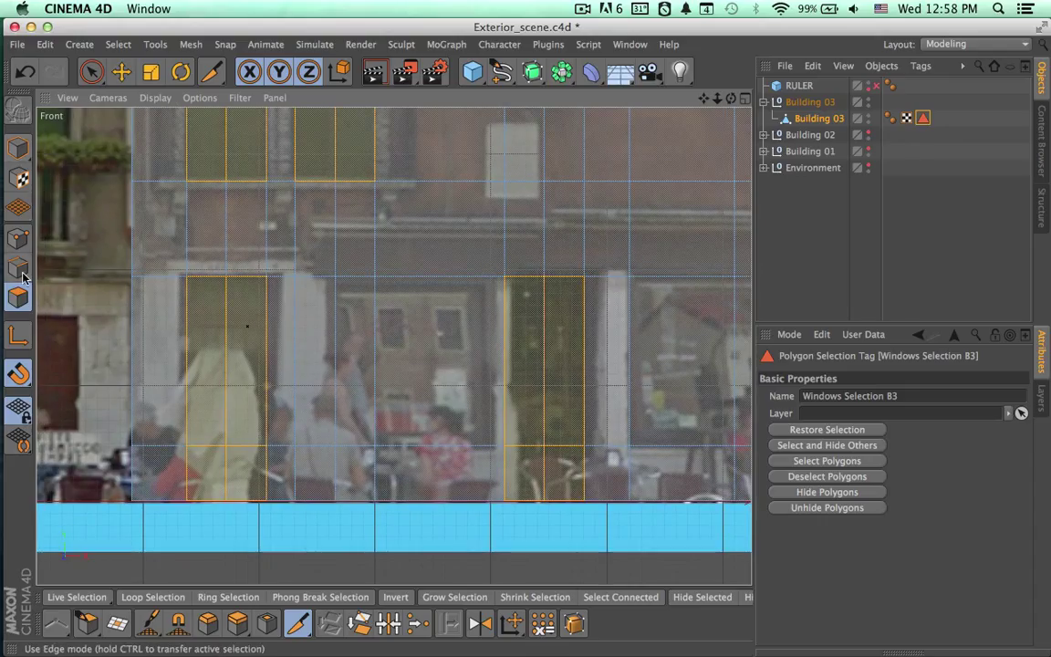
{"action": "left_click", "coordinate": [91, 73]}
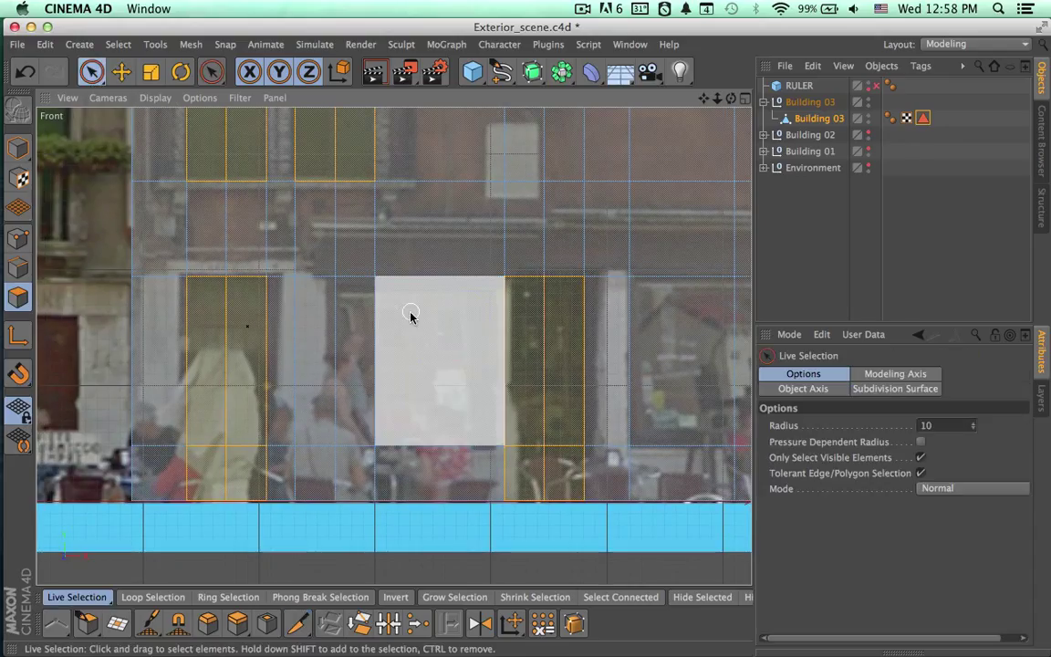
{"action": "left_click", "coordinate": [380, 347]}
{"action": "middle_click_drag", "start_coordinate": [533, 417], "coordinate": [335, 359], "text": "alt"}
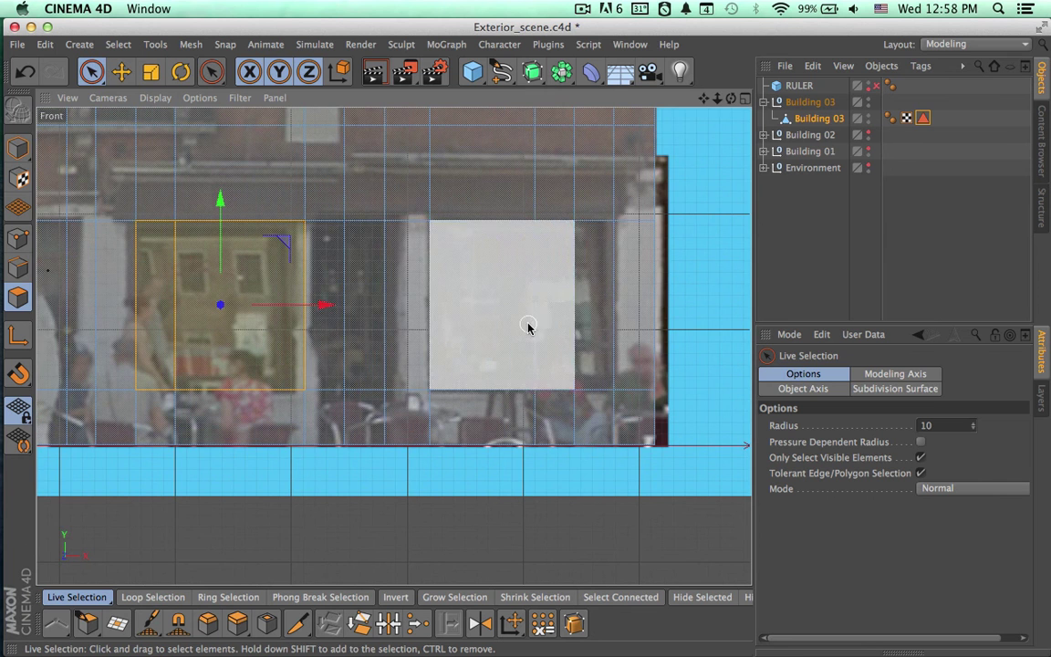
{"action": "left_click", "coordinate": [530, 326], "text": "shift"}
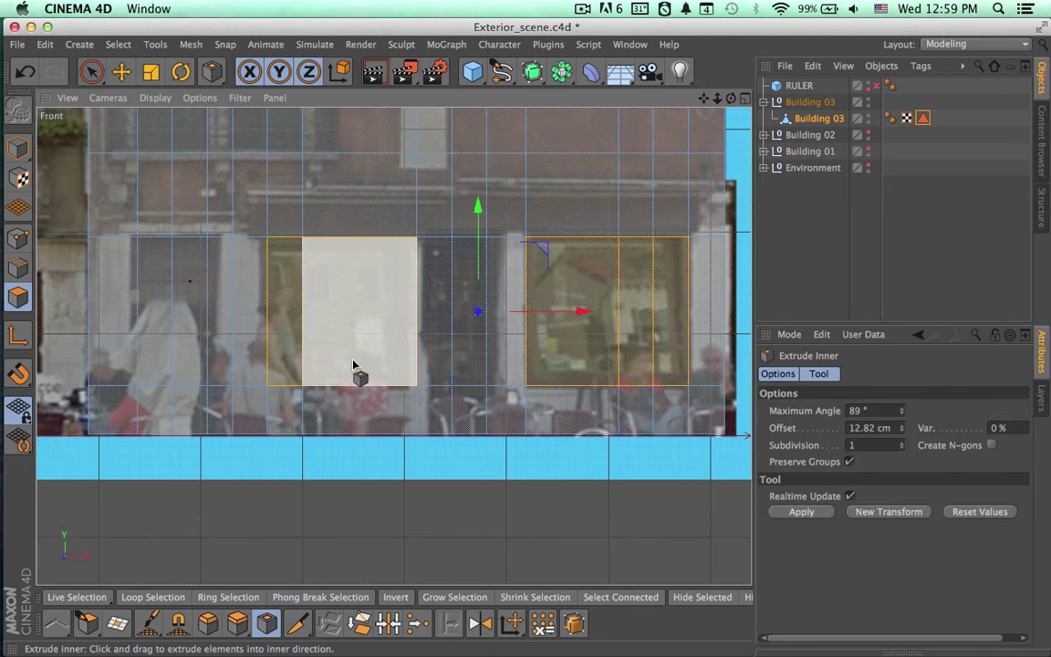
{"action": "mouse_move", "coordinate": [354, 365]}
{"action": "left_mouse_down"}
{"action": "mouse_move", "coordinate": [336, 364]}
{"action": "mouse_move", "coordinate": [421, 365]}
{"action": "mouse_move", "coordinate": [342, 365]}
{"action": "left_mouse_up"}
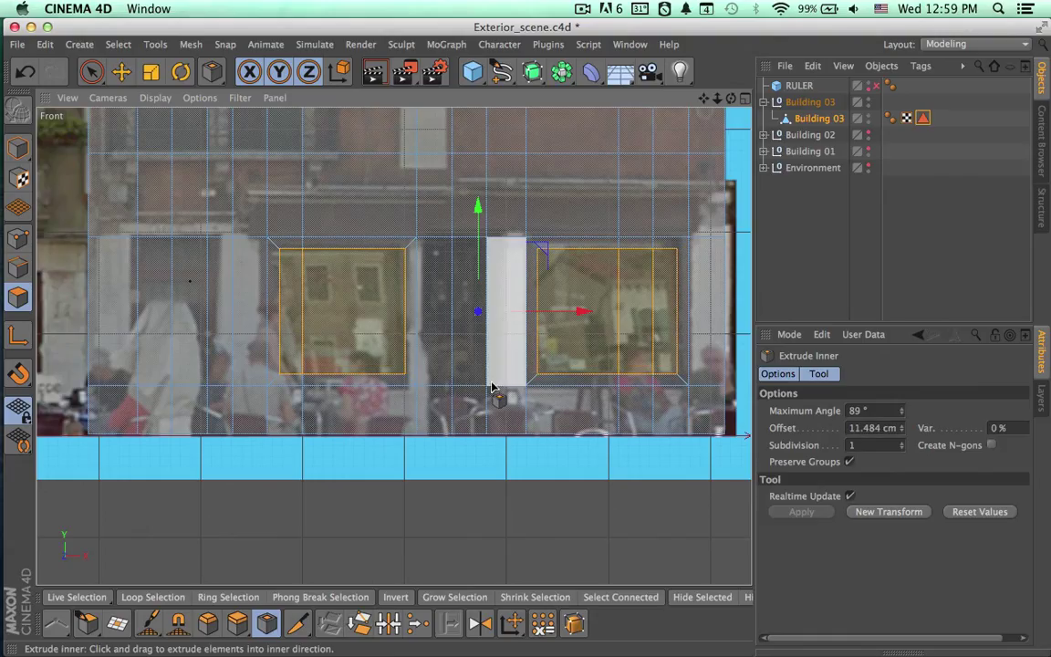
{"action": "middle_click_drag", "start_coordinate": [540, 376], "coordinate": [510, 383], "text": "alt"}
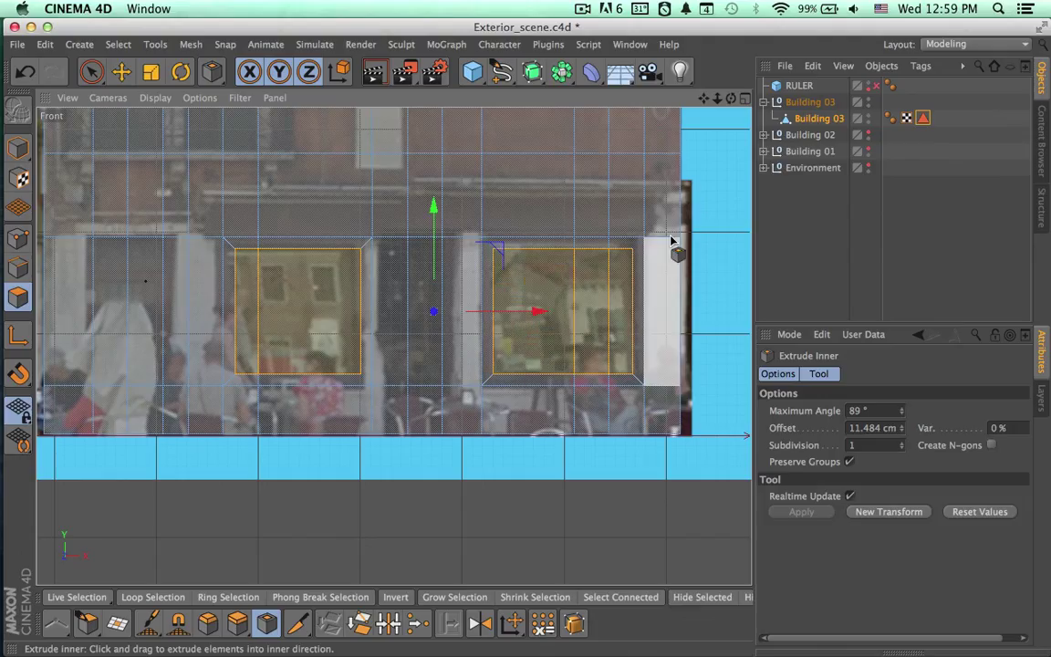
Recall the Windows Selection B3 tag and add the inset polygons of both ground-floor shop windows to the selection.
{"action": "left_click", "coordinate": [922, 119]}
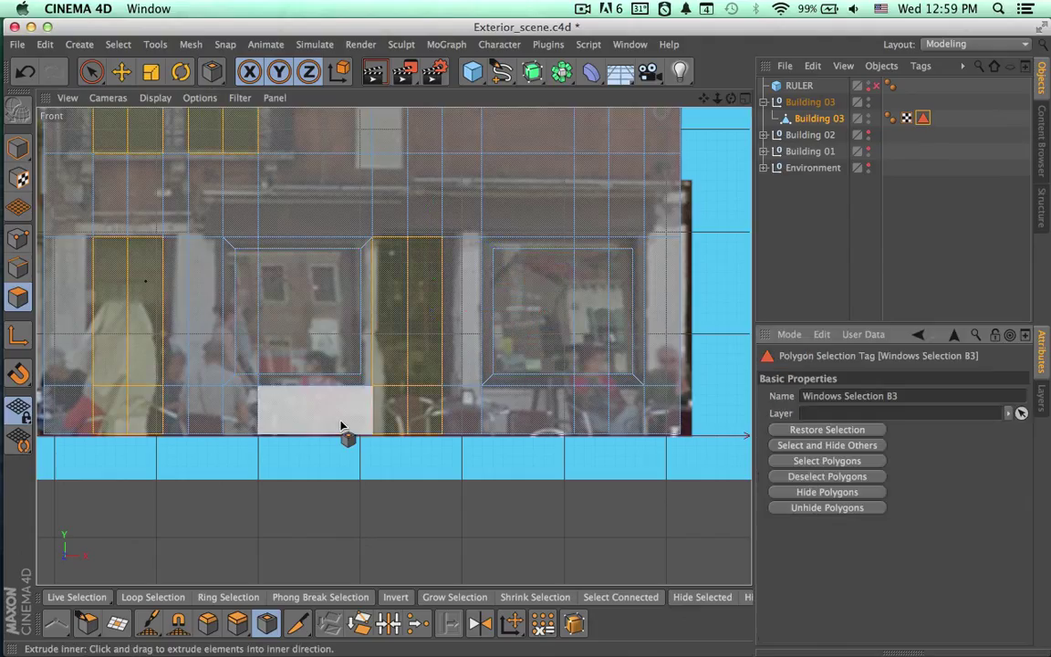
{"action": "left_click", "coordinate": [77, 596]}
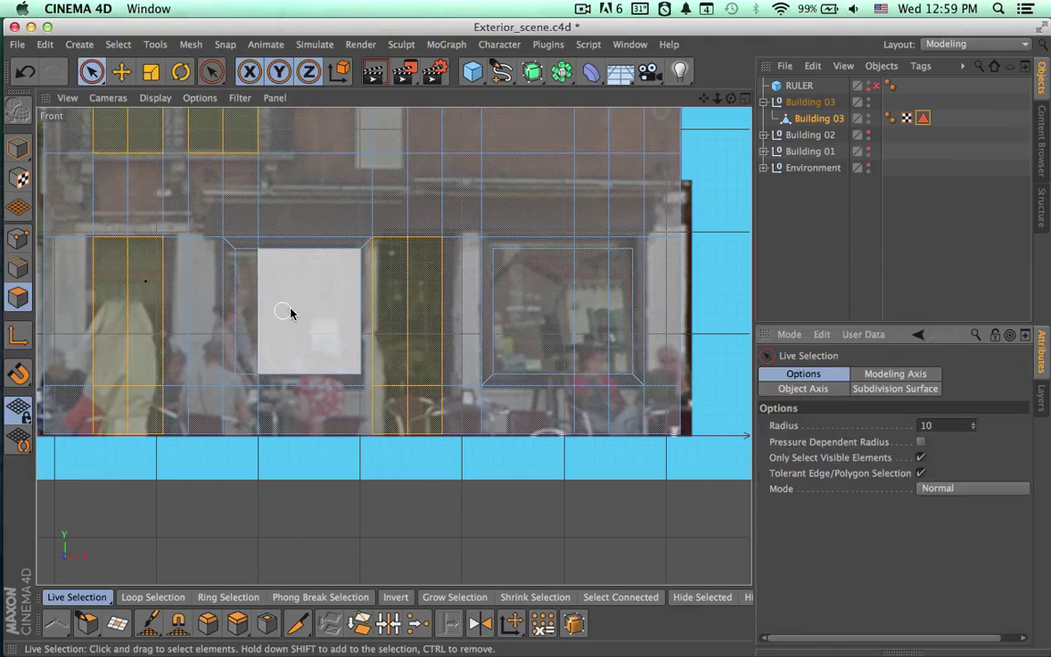
{"action": "left_click", "coordinate": [271, 305]}
{"action": "left_click", "coordinate": [581, 297], "text": "shift"}
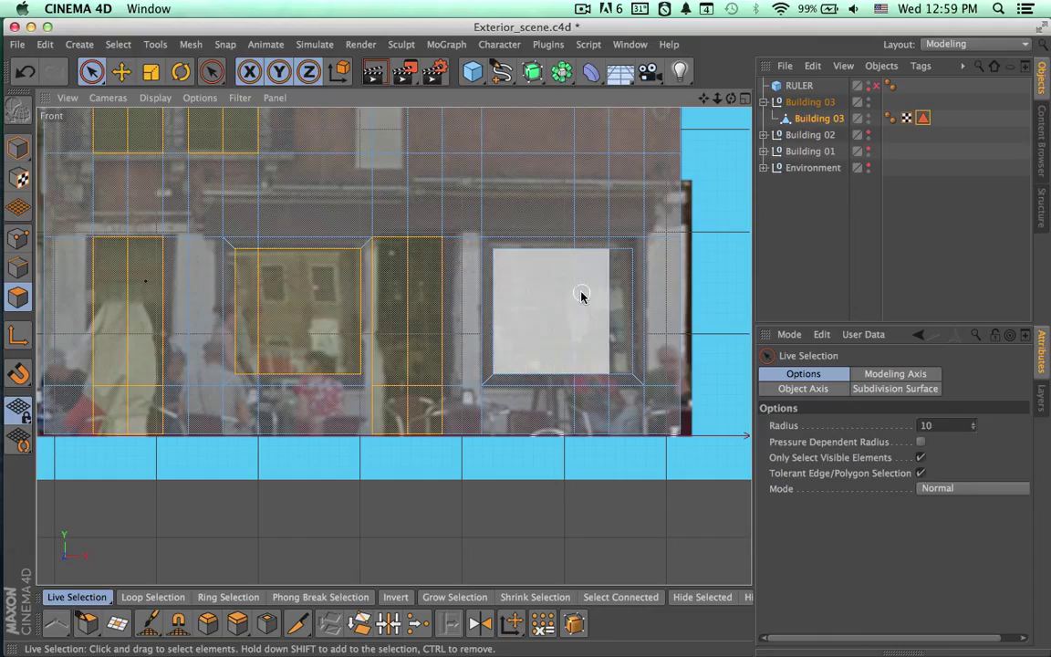
Select all polygons on the underside of Building 03 and delete them.
{"action": "left_click", "coordinate": [745, 101]}
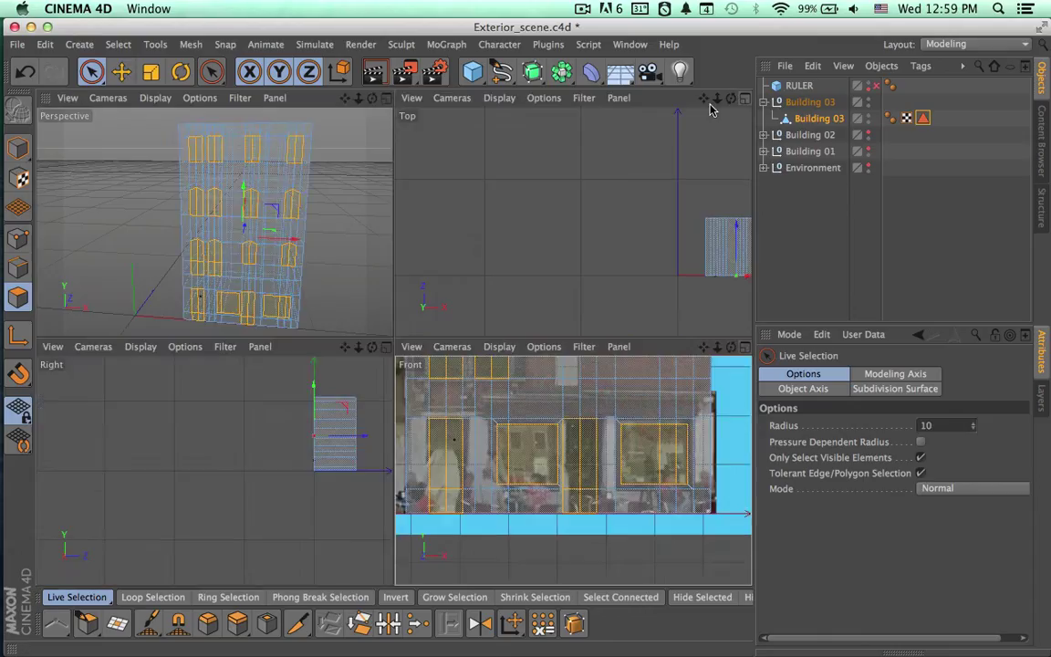
{"action": "left_click", "coordinate": [386, 98]}
{"action": "left_click_drag", "start_coordinate": [527, 287], "coordinate": [539, 265], "text": "alt"}
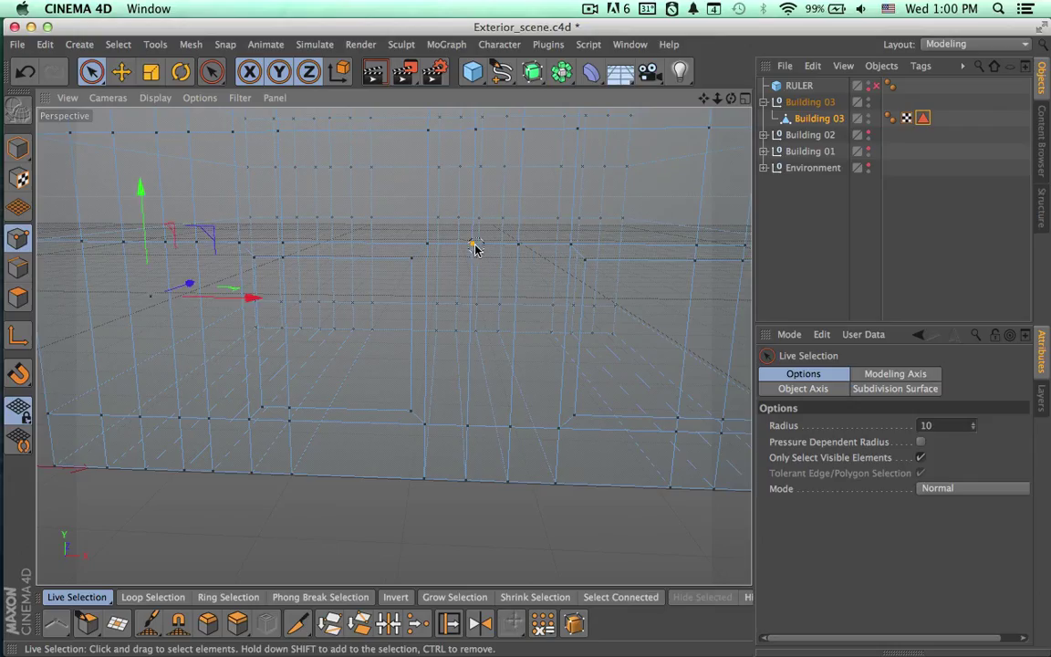
{"action": "left_click_drag", "start_coordinate": [515, 426], "coordinate": [540, 500], "text": "alt"}
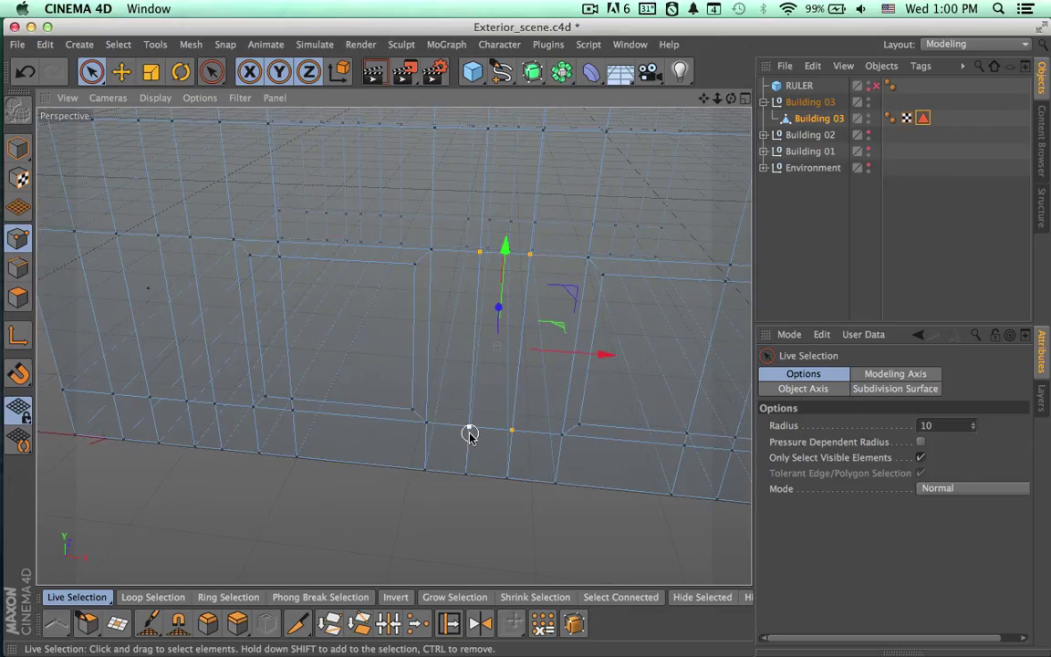
{"action": "left_click_drag", "start_coordinate": [571, 479], "coordinate": [523, 204], "text": "alt"}
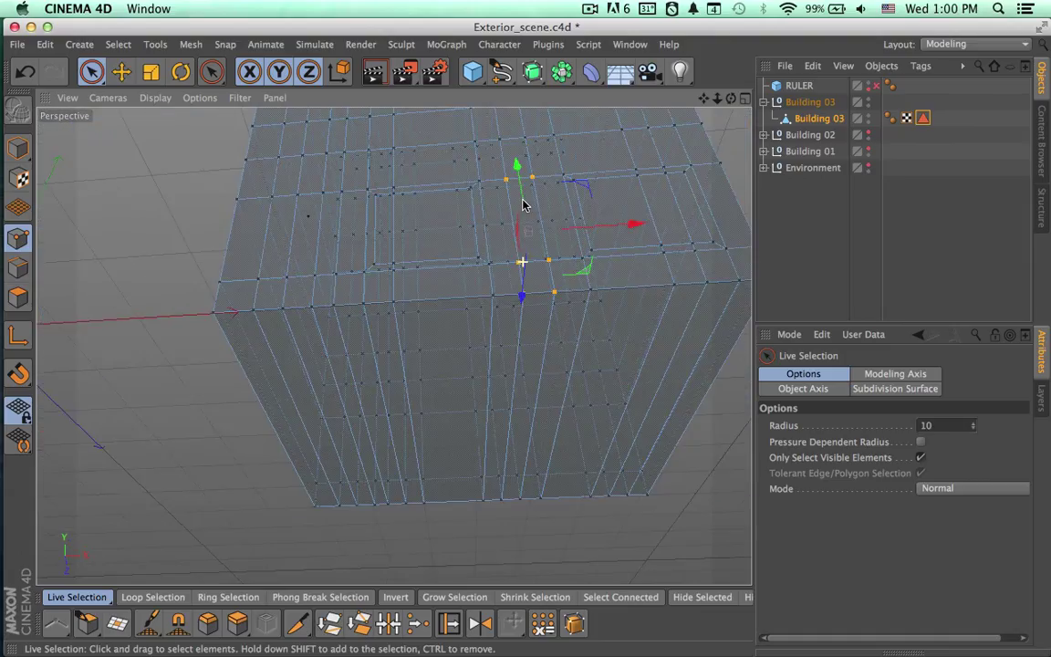
{"action": "left_click", "coordinate": [19, 297]}
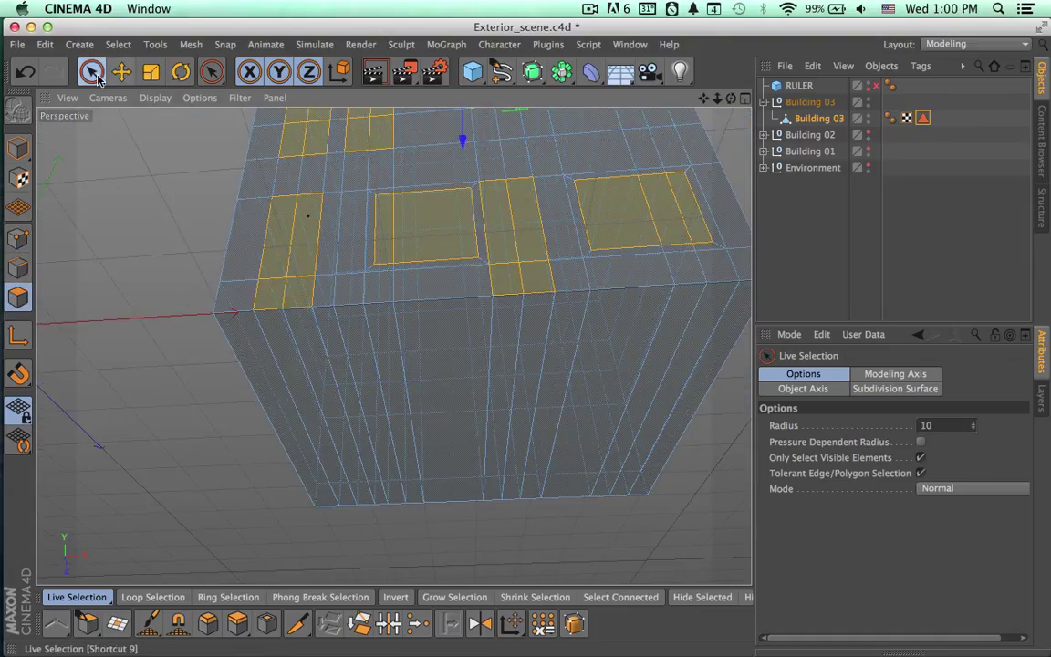
{"action": "mouse_move", "coordinate": [300, 403]}
{"action": "left_mouse_down"}
{"action": "mouse_move", "coordinate": [534, 380]}
{"action": "mouse_move", "coordinate": [690, 382]}
{"action": "left_mouse_up"}
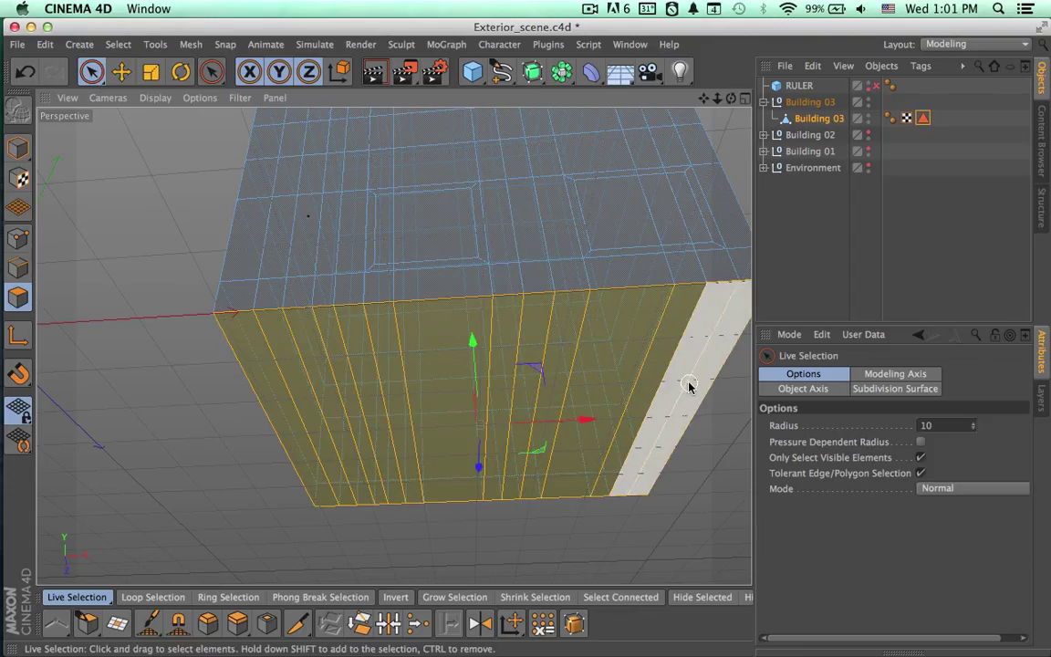
{"action": "left_click_drag", "start_coordinate": [524, 405], "coordinate": [567, 319], "text": "alt"}
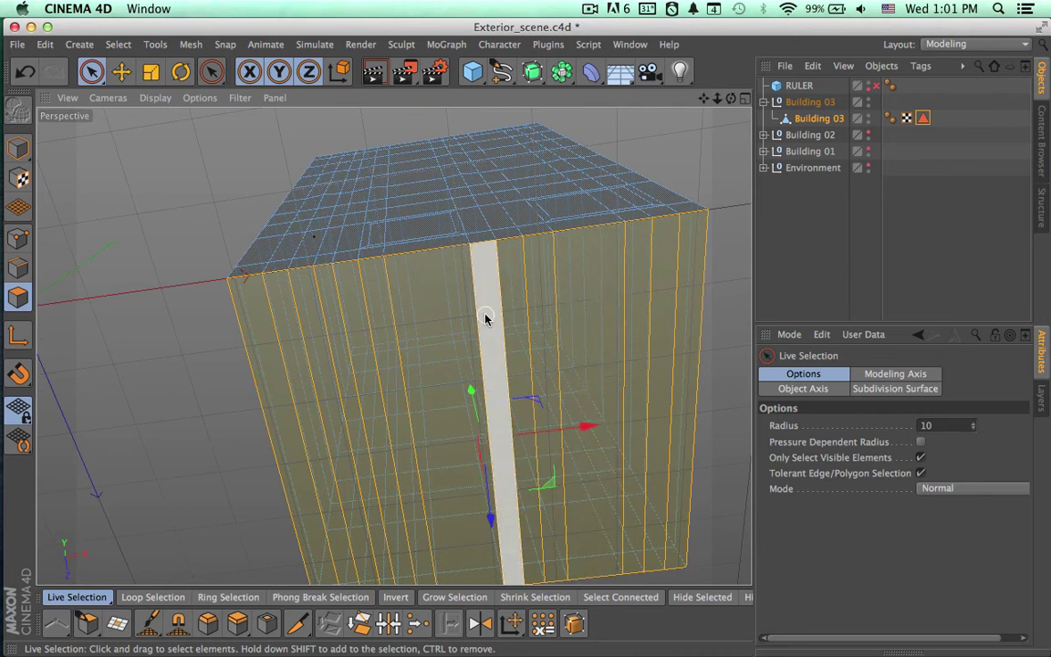
{"action": "left_click_drag", "start_coordinate": [435, 282], "coordinate": [542, 478], "text": "alt"}
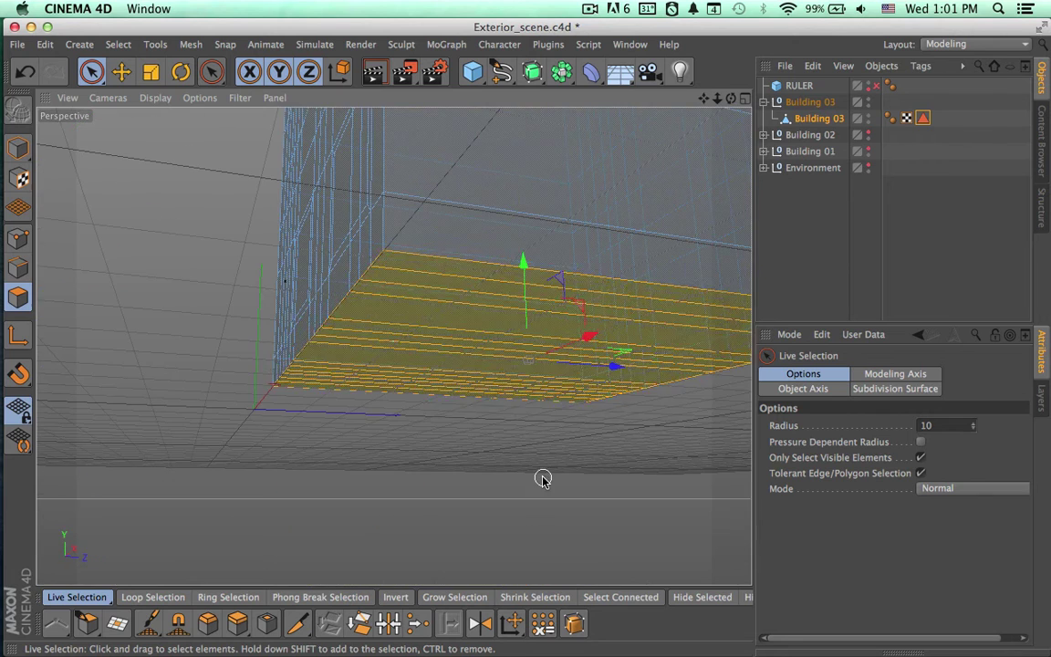
{"action": "key", "text": "Delete"}
Select the polygons of the ground-floor door between the two shop windows and inset them with Extrude Inner by about 11.4 cm.
{"action": "left_click_drag", "start_coordinate": [460, 382], "coordinate": [672, 455], "text": "alt"}
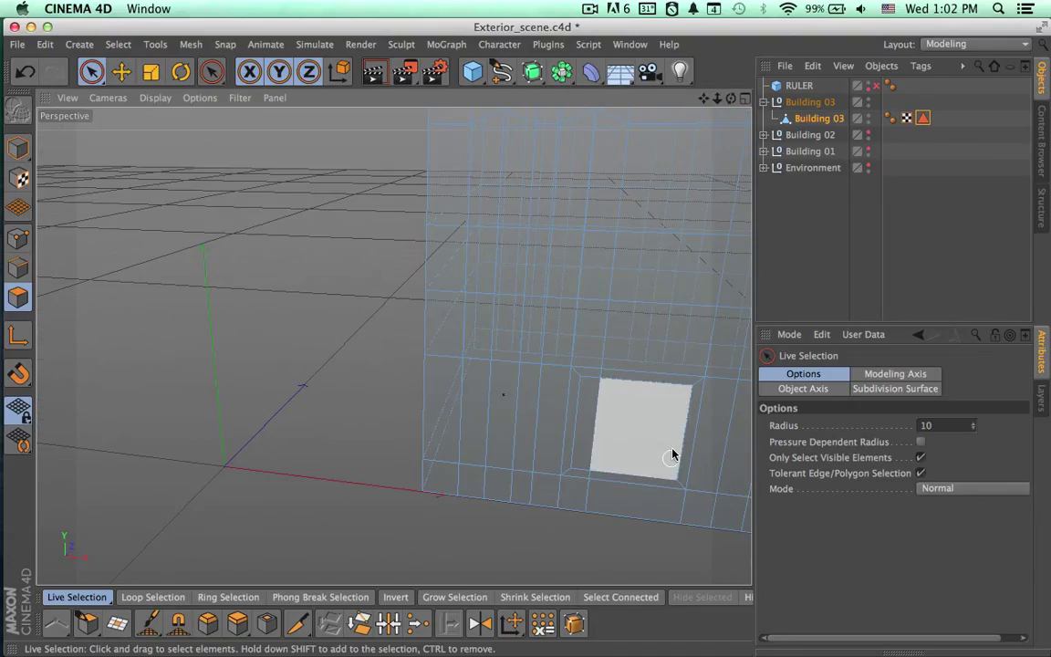
{"action": "middle_click_drag", "start_coordinate": [671, 451], "coordinate": [515, 426], "text": "alt"}
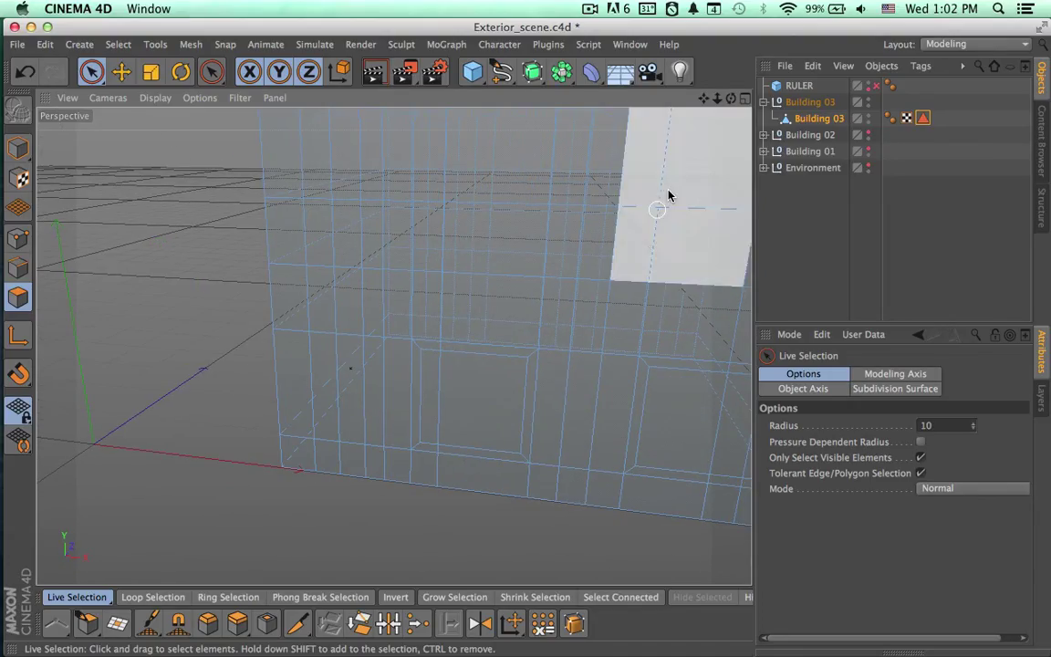
{"action": "left_click", "coordinate": [743, 101]}
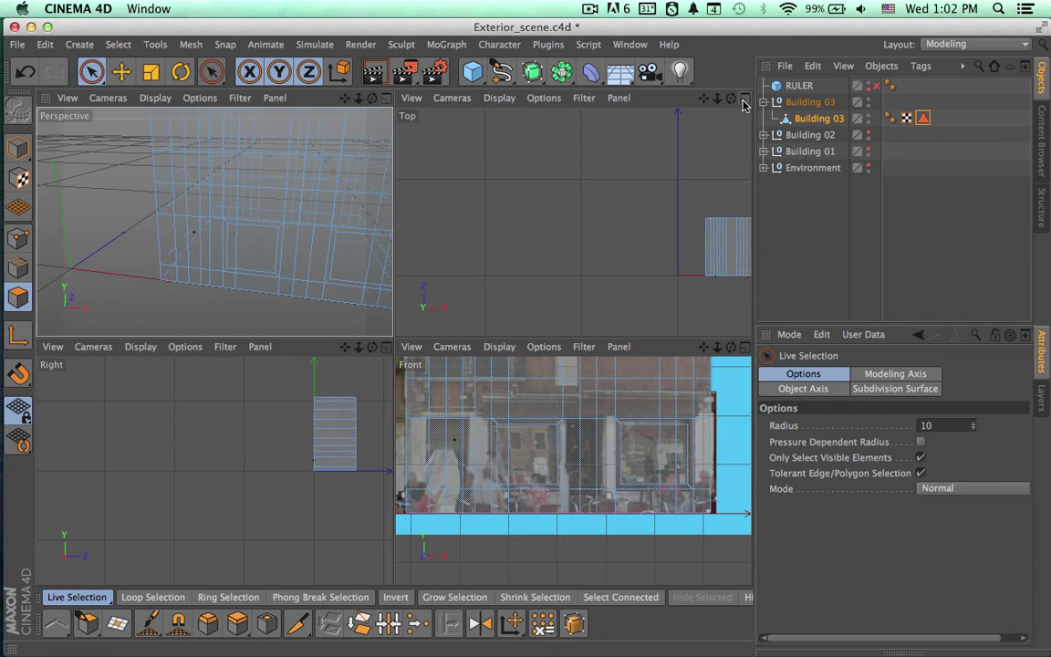
{"action": "left_click", "coordinate": [745, 348]}
{"action": "scroll", "coordinate": [605, 415], "scroll_direction": "up", "scroll_amount": 6}
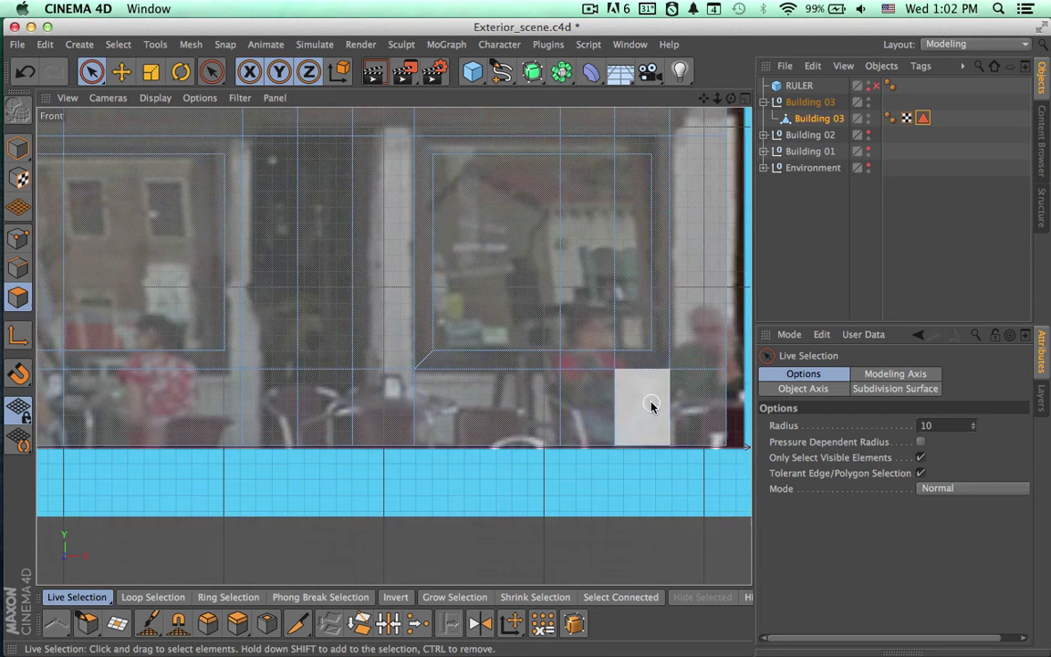
{"action": "middle_click_drag", "start_coordinate": [524, 375], "coordinate": [605, 417], "text": "alt"}
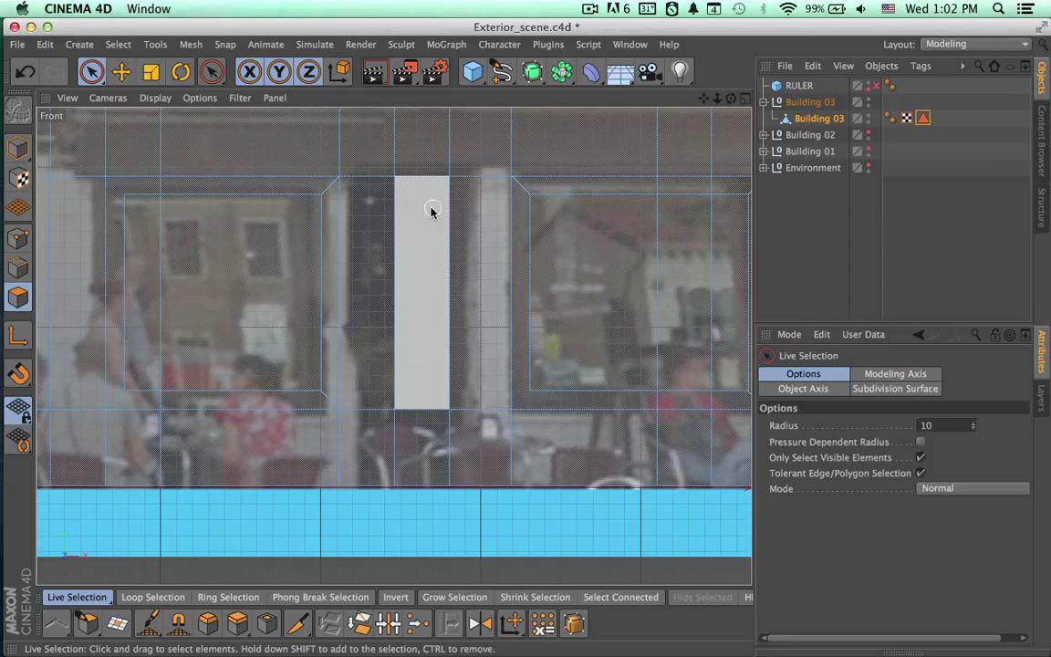
{"action": "left_click", "coordinate": [385, 287]}
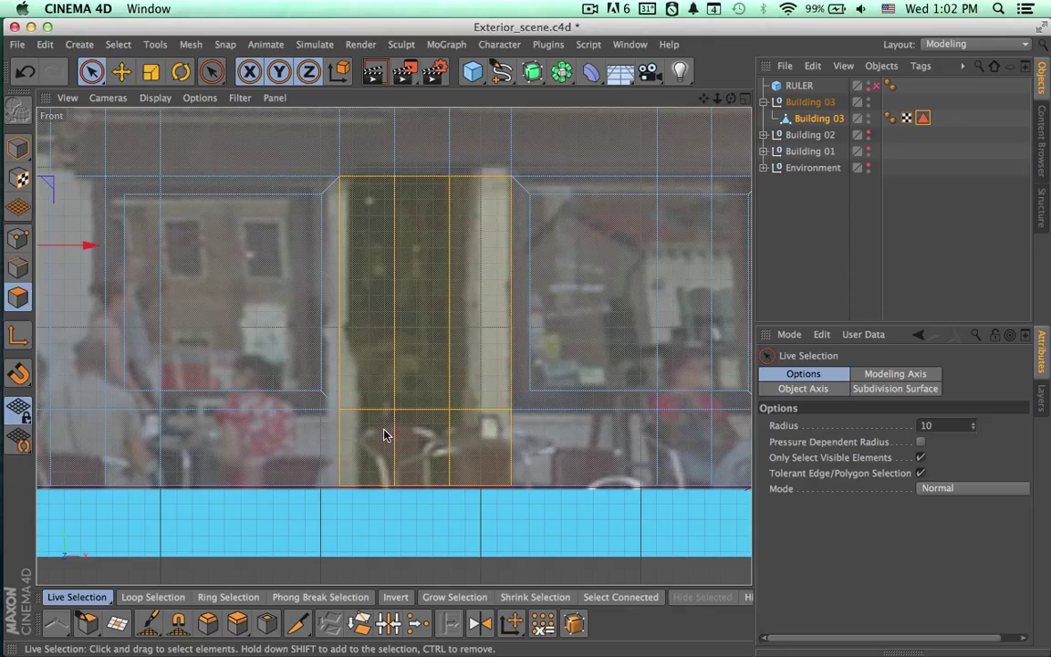
{"action": "left_click_drag", "start_coordinate": [384, 435], "coordinate": [384, 423]}
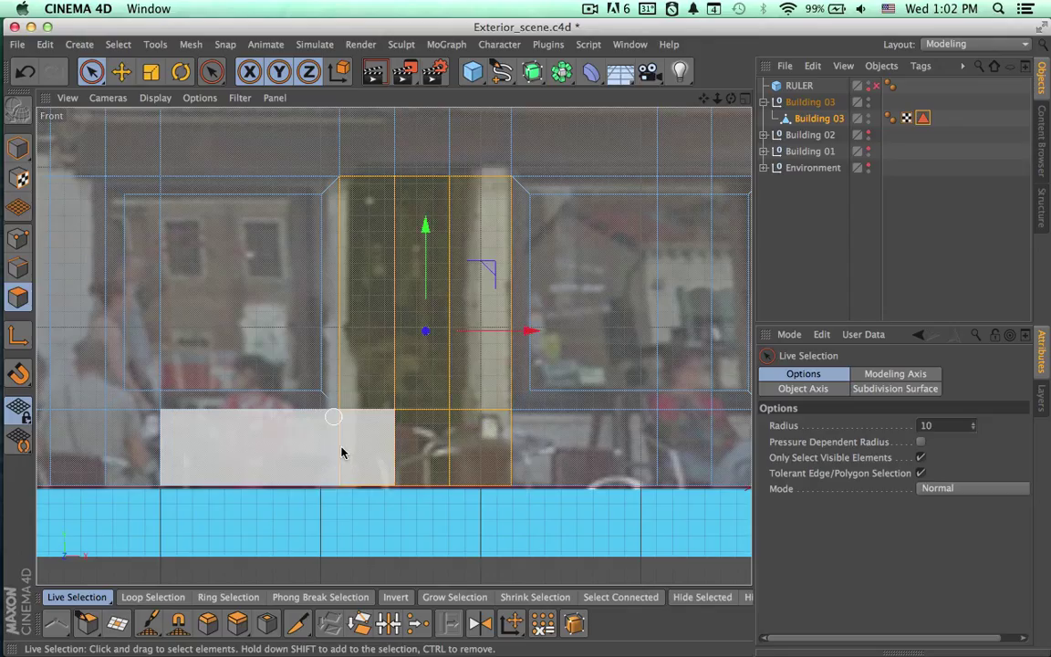
{"action": "left_click", "coordinate": [267, 623]}
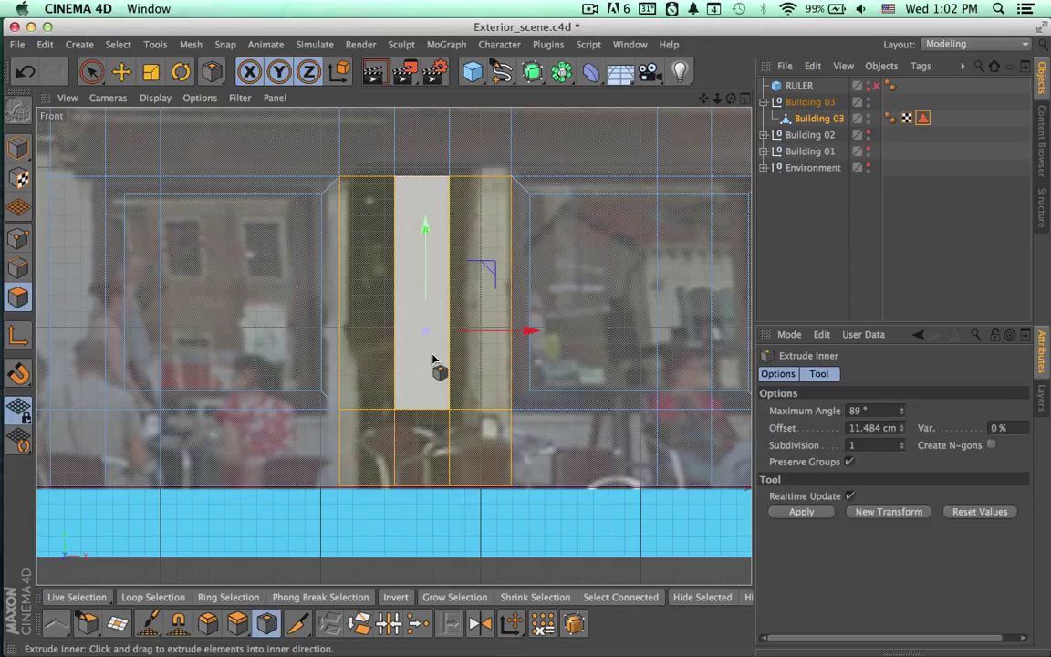
{"action": "left_click_drag", "start_coordinate": [407, 308], "coordinate": [412, 308]}
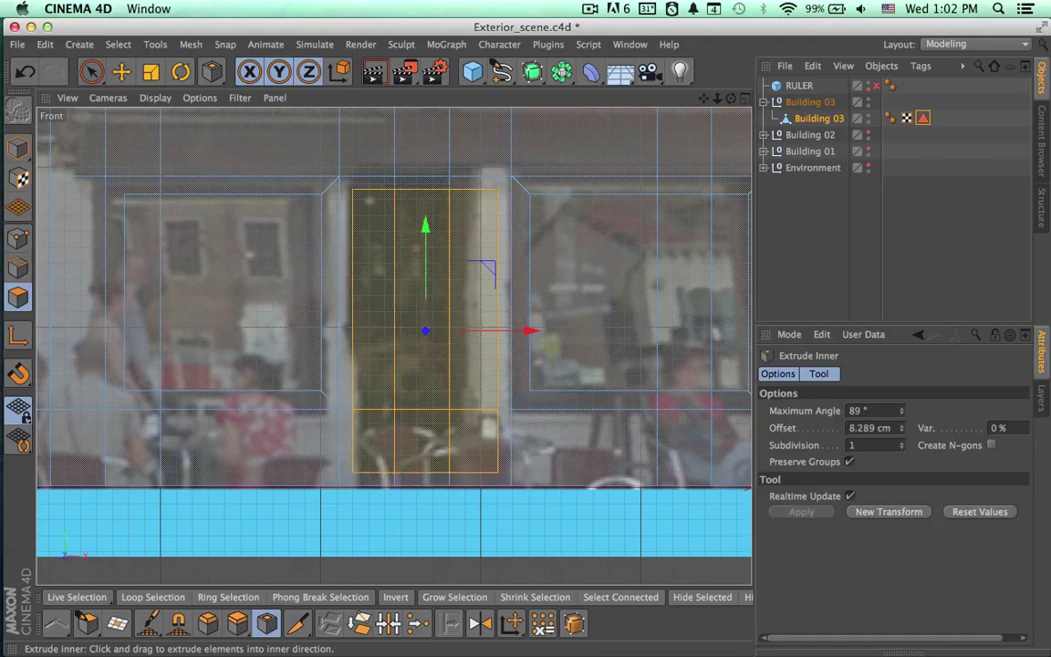
{"action": "left_click_drag", "start_coordinate": [392, 310], "coordinate": [412, 312]}
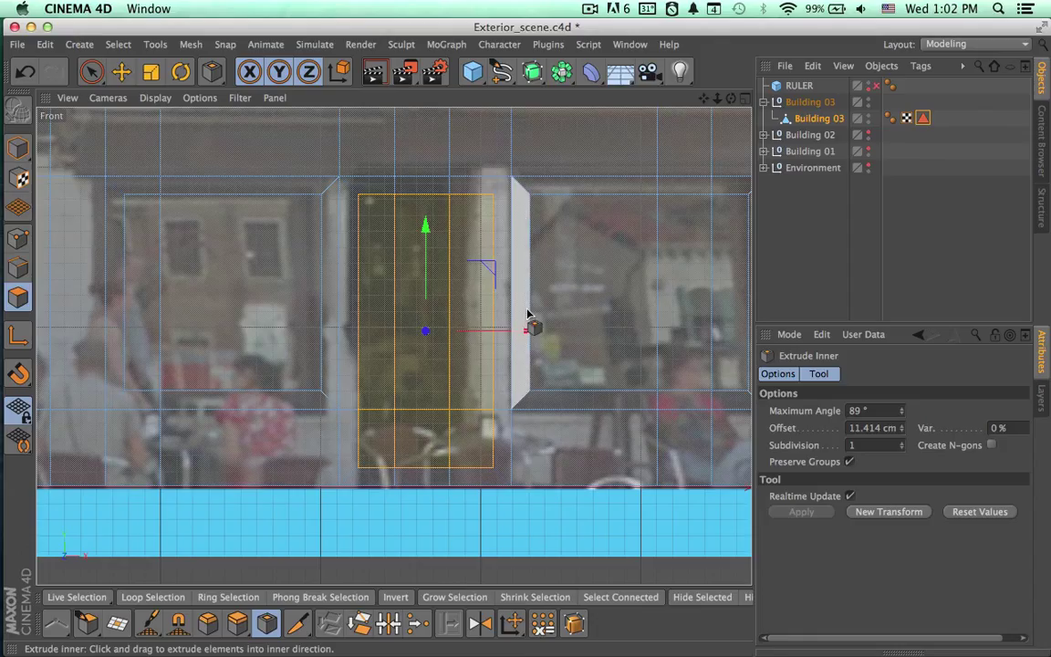
Recall the Windows Selection B3 tag and add the middle door's missing polygon column and both inset shop windows to the selection.
{"action": "middle_click_drag", "start_coordinate": [550, 319], "coordinate": [571, 302], "text": "alt"}
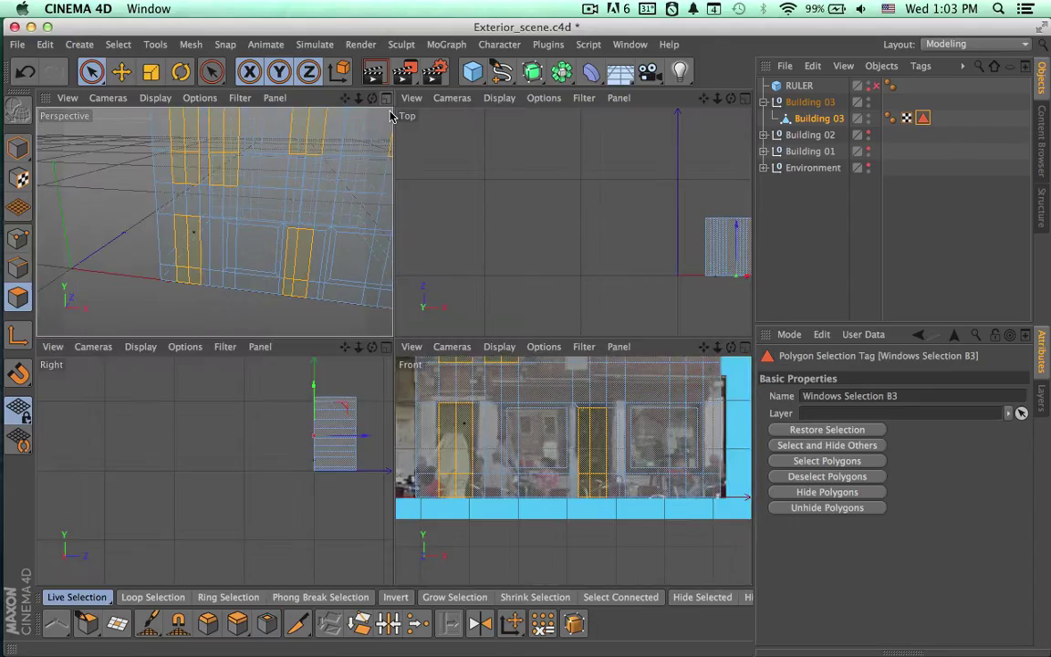
{"action": "left_click", "coordinate": [387, 99]}
{"action": "left_click_drag", "start_coordinate": [479, 321], "coordinate": [481, 245], "text": "alt"}
{"action": "middle_click_drag", "start_coordinate": [586, 356], "coordinate": [429, 251], "text": "alt"}
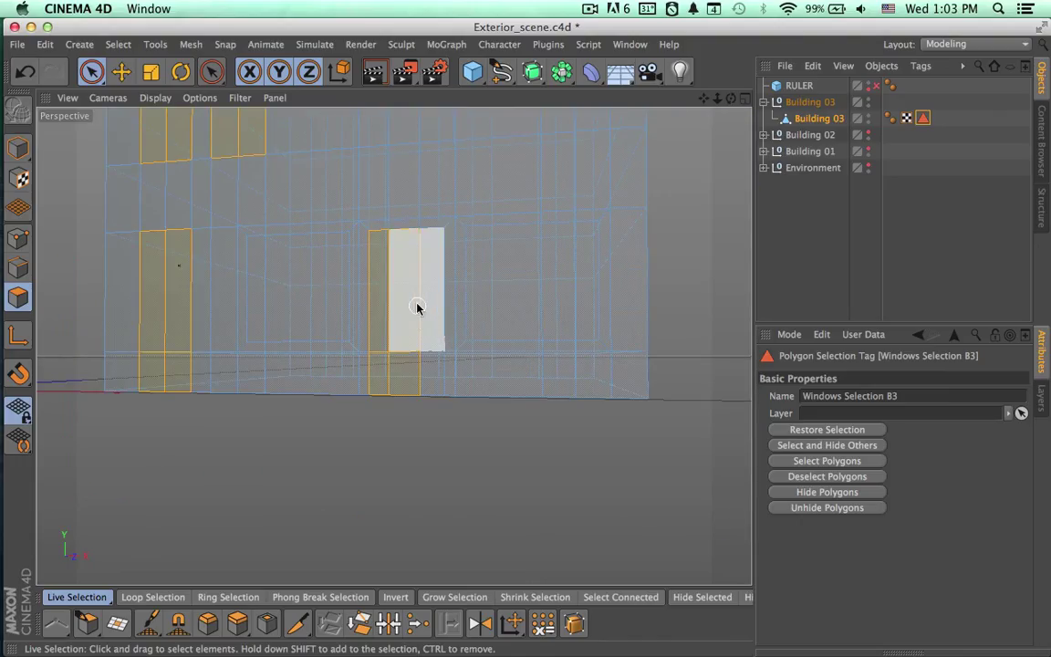
{"action": "left_click_drag", "start_coordinate": [560, 398], "coordinate": [597, 509], "text": "alt"}
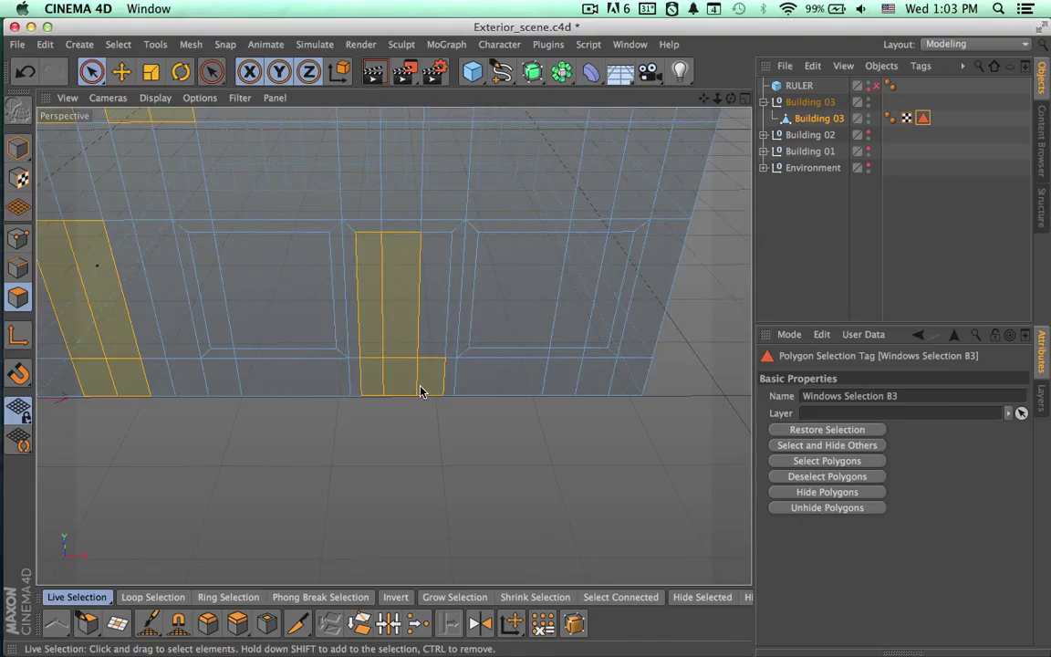
{"action": "left_click_drag", "start_coordinate": [421, 391], "coordinate": [420, 330], "text": "shift"}
{"action": "left_click_drag", "start_coordinate": [479, 403], "coordinate": [492, 394], "text": "alt"}
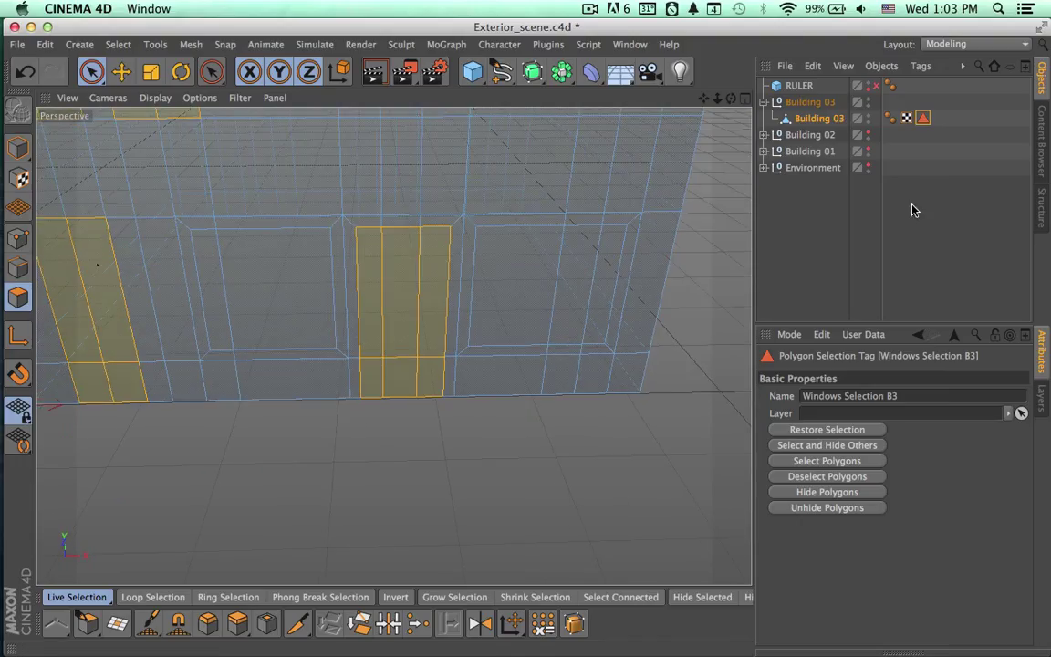
{"action": "double_click", "coordinate": [924, 119]}
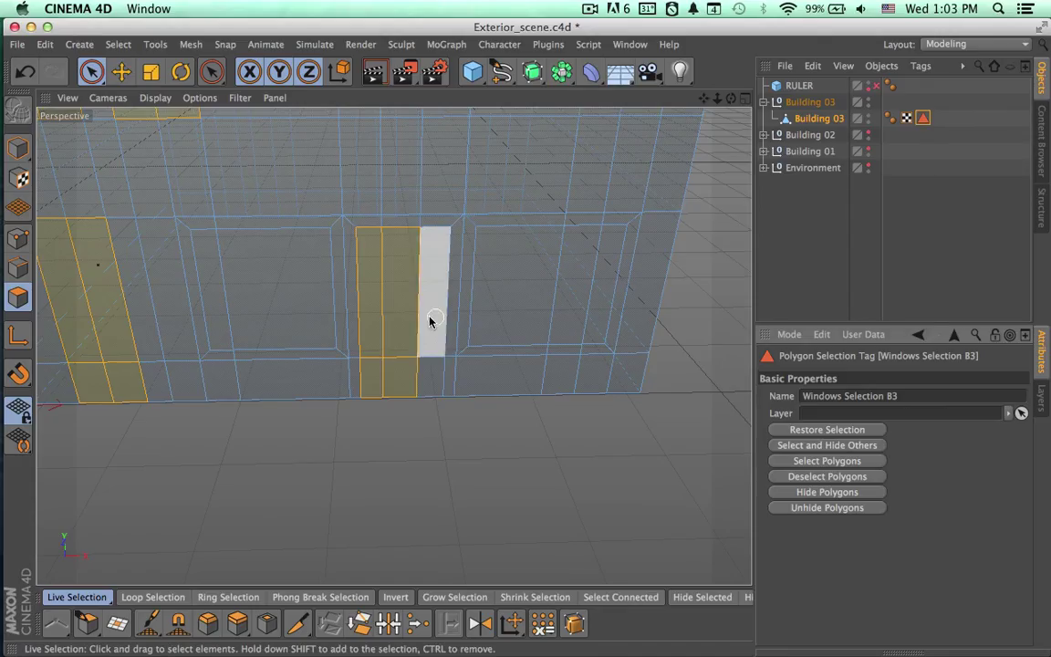
{"action": "left_click_drag", "start_coordinate": [428, 322], "coordinate": [419, 326], "text": "shift"}
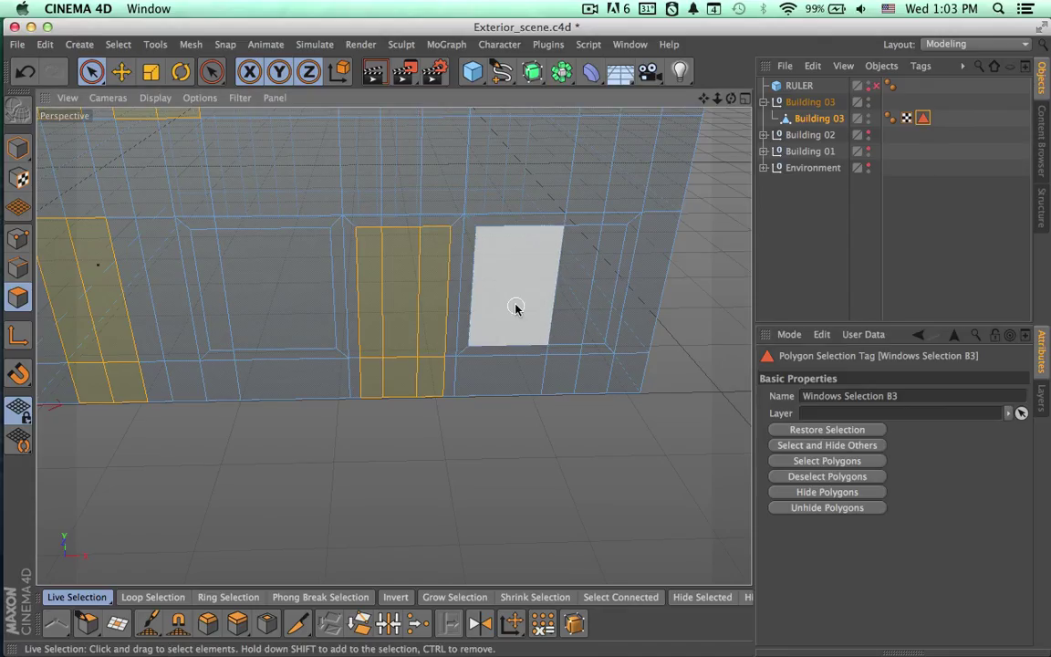
{"action": "left_click_drag", "start_coordinate": [516, 304], "coordinate": [586, 303], "text": "shift"}
{"action": "left_click", "coordinate": [234, 312], "text": "shift"}
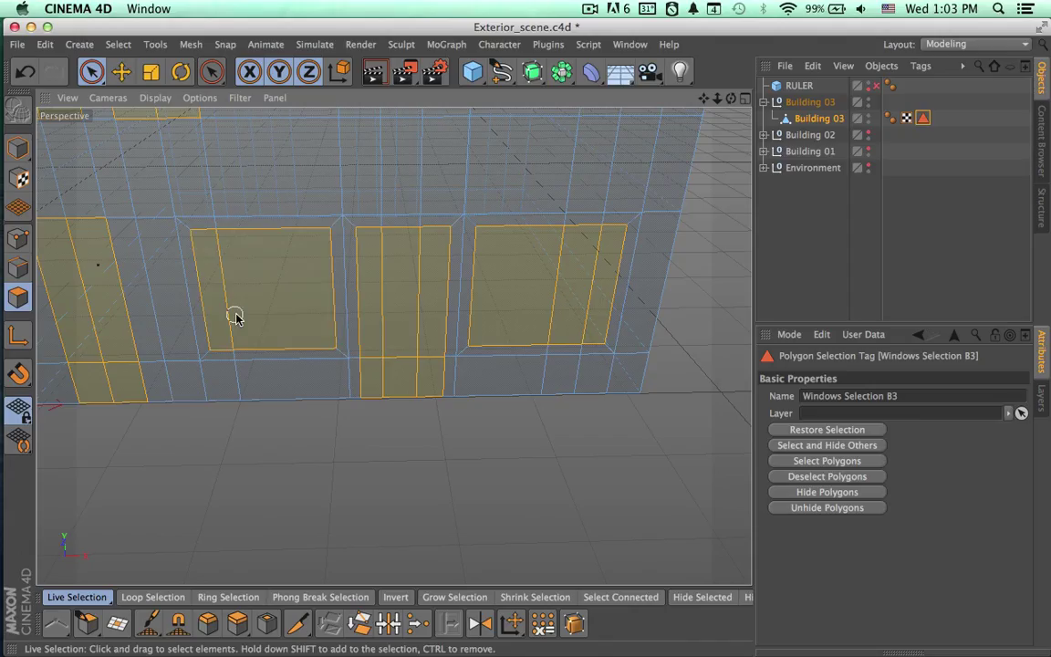
Check the selected windows and doors across the whole facade and update the Windows Selection B3 tag with Set Selection.
{"action": "right_click_drag", "start_coordinate": [542, 338], "coordinate": [387, 325], "text": "alt"}
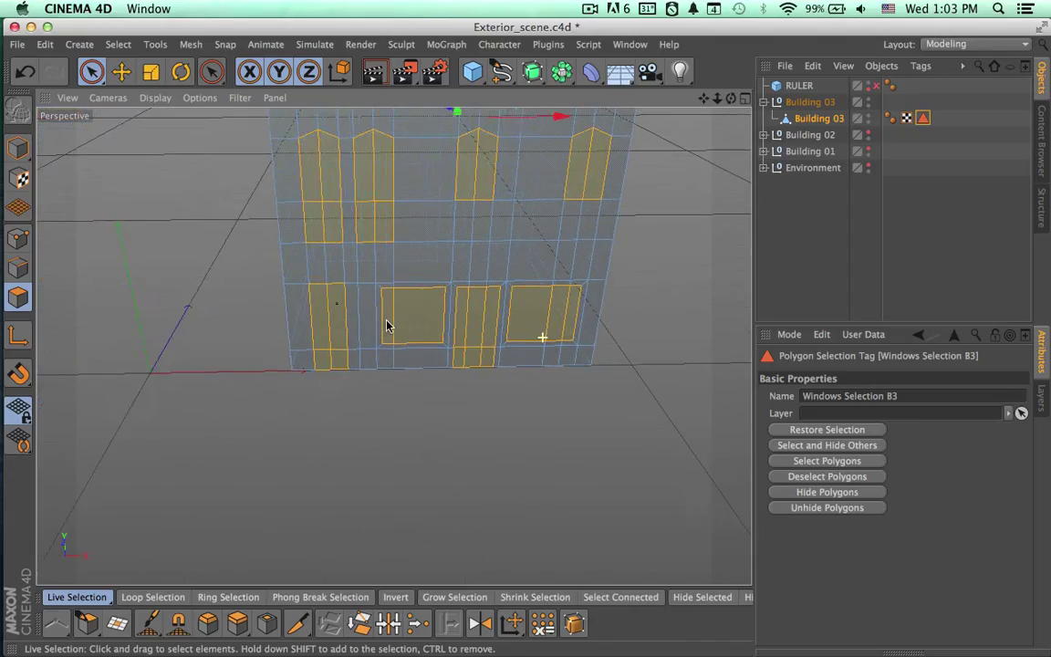
{"action": "middle_click_drag", "start_coordinate": [394, 345], "coordinate": [389, 354], "text": "alt"}
{"action": "middle_click_drag", "start_coordinate": [523, 335], "coordinate": [466, 499], "text": "alt"}
{"action": "right_click_drag", "start_coordinate": [572, 403], "coordinate": [575, 361], "text": "alt"}
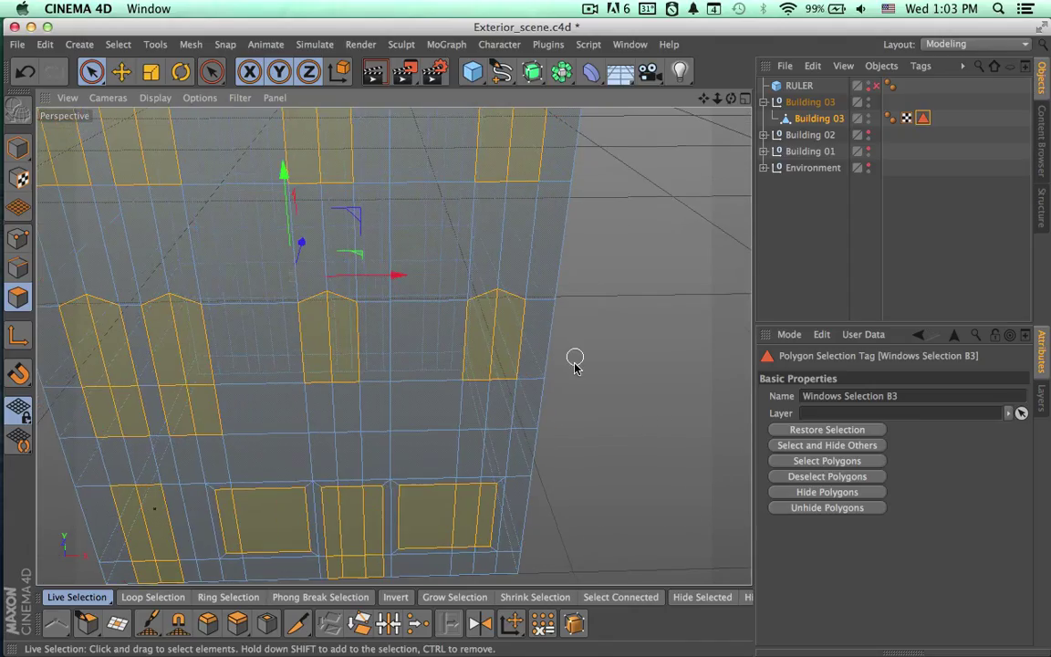
{"action": "left_click_drag", "start_coordinate": [566, 403], "coordinate": [588, 368], "text": "alt"}
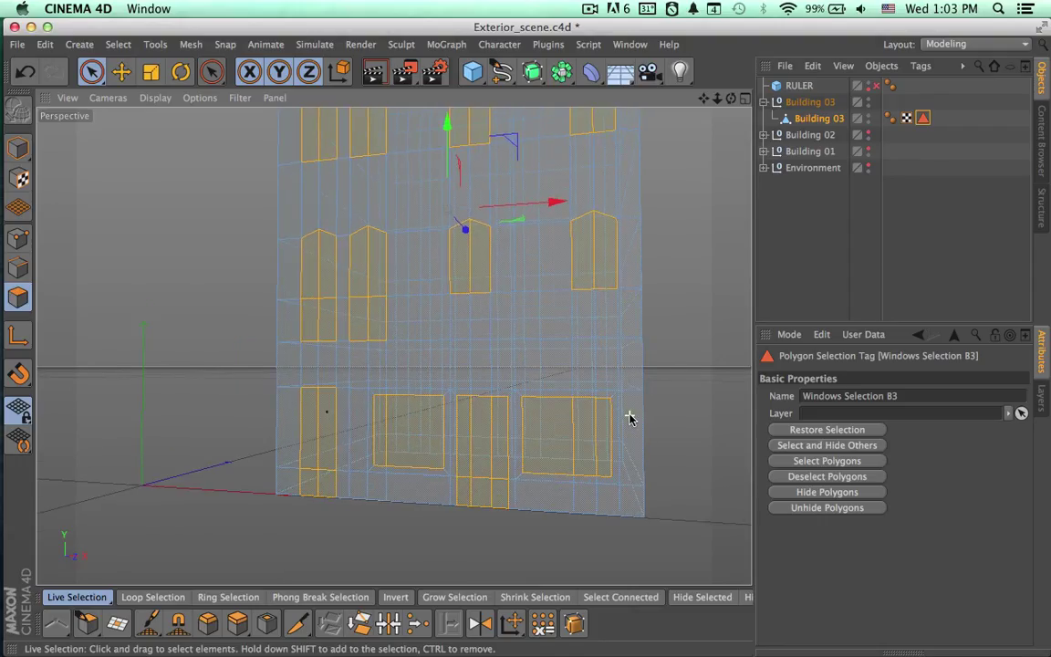
{"action": "left_click_drag", "start_coordinate": [628, 417], "coordinate": [461, 411], "text": "alt"}
{"action": "left_click", "coordinate": [118, 45]}
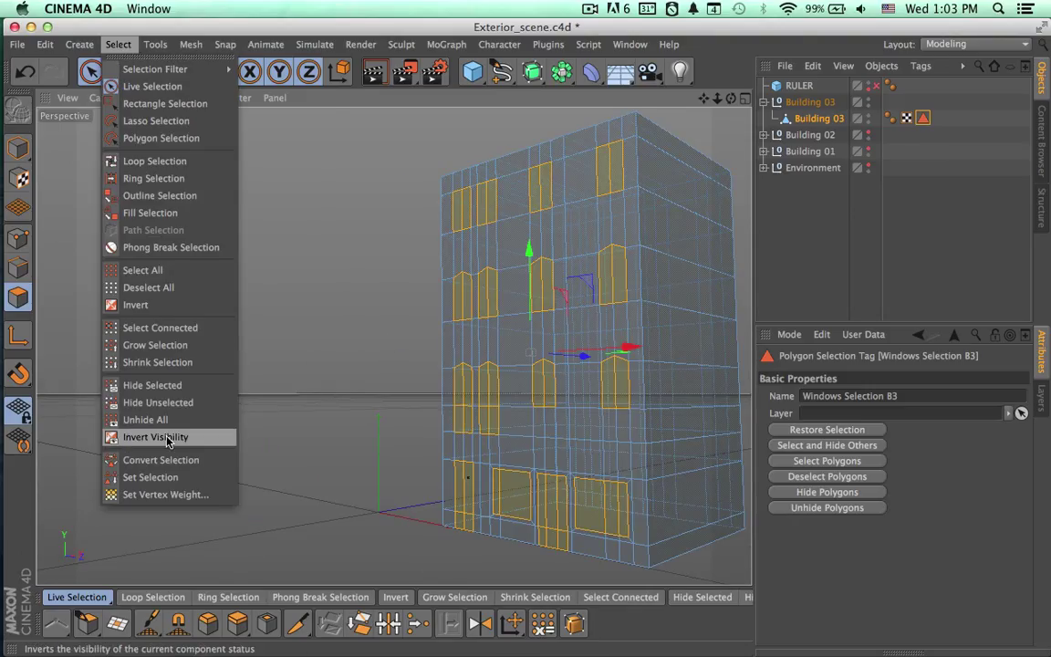
{"action": "left_click", "coordinate": [168, 479]}
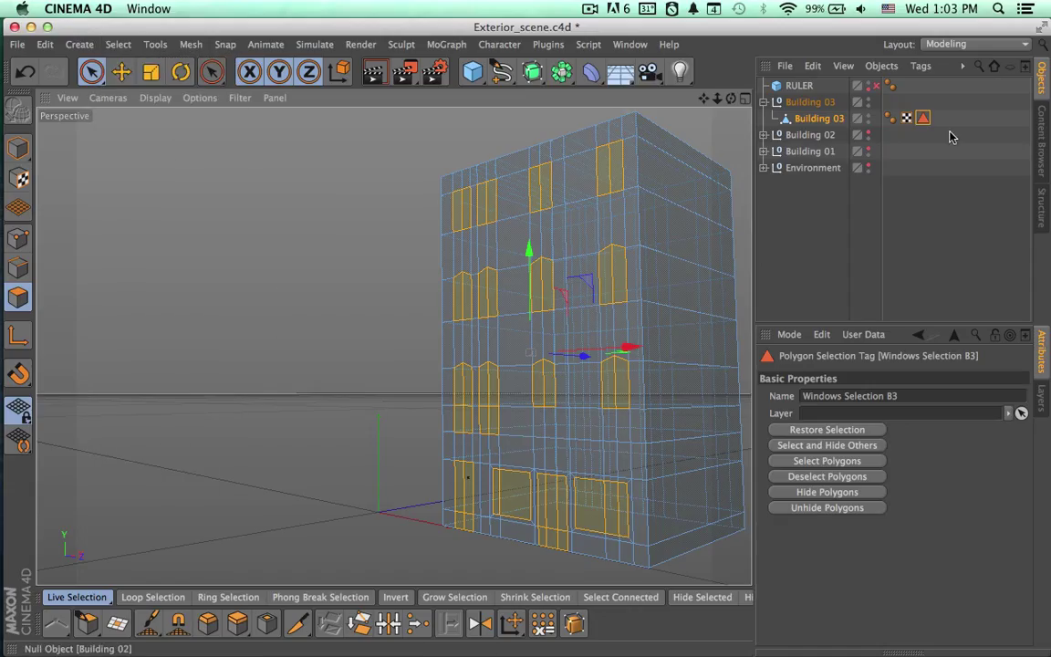
Make Building 01 and the Environment group visible in the viewport again.
{"action": "left_click", "coordinate": [868, 151]}
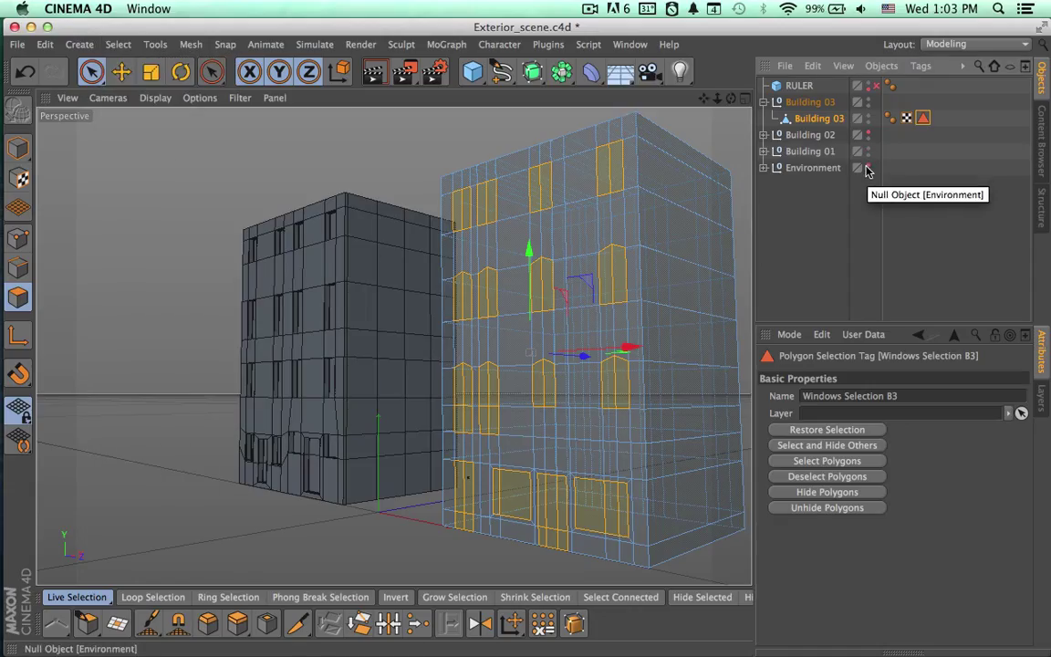
{"action": "left_click", "coordinate": [868, 170]}
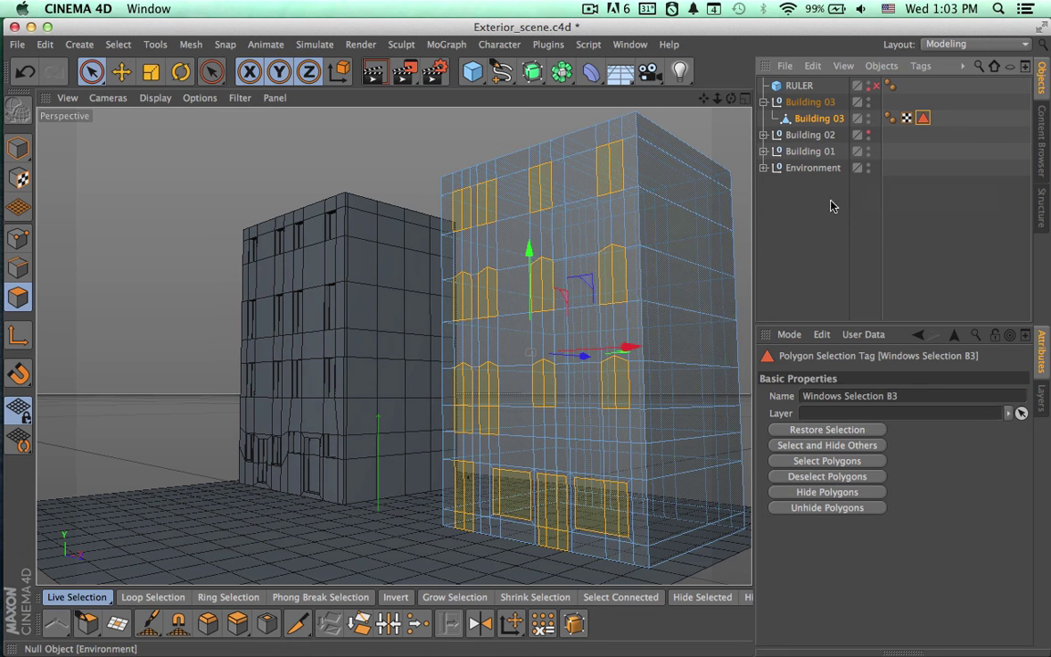
Make Building 02 visible and extrude Building 03's selected windows and doors inward by about 4.2 cm.
{"action": "left_click", "coordinate": [868, 135]}
{"action": "scroll", "coordinate": [547, 278], "scroll_direction": "up", "scroll_amount": 3}
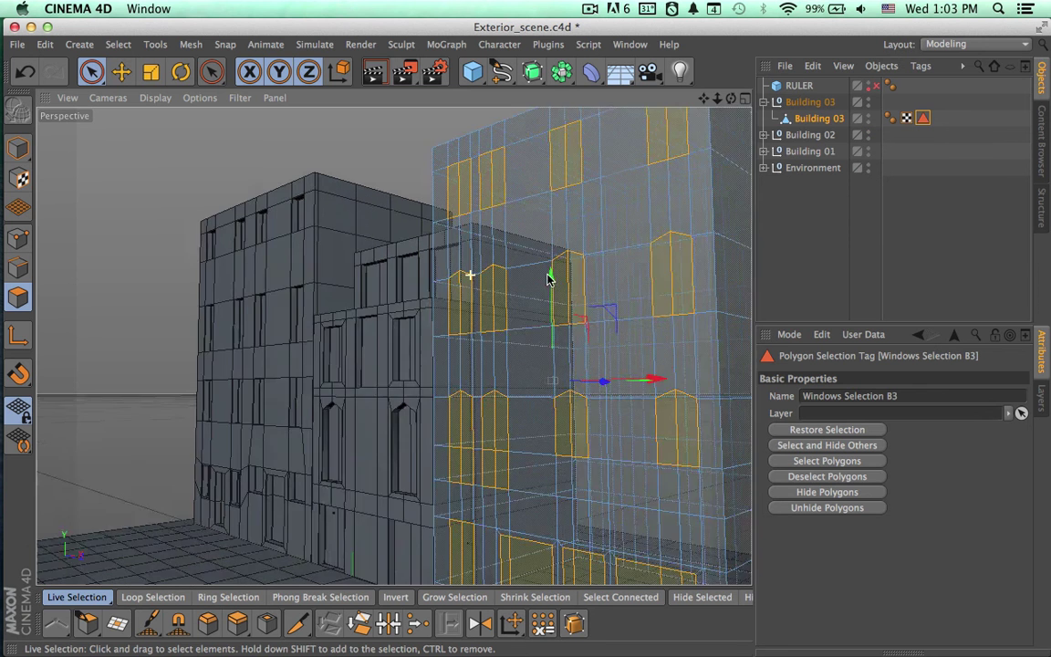
{"action": "right_click_drag", "start_coordinate": [547, 274], "coordinate": [730, 244], "text": "alt"}
{"action": "middle_click_drag", "start_coordinate": [394, 345], "coordinate": [359, 274], "text": "alt"}
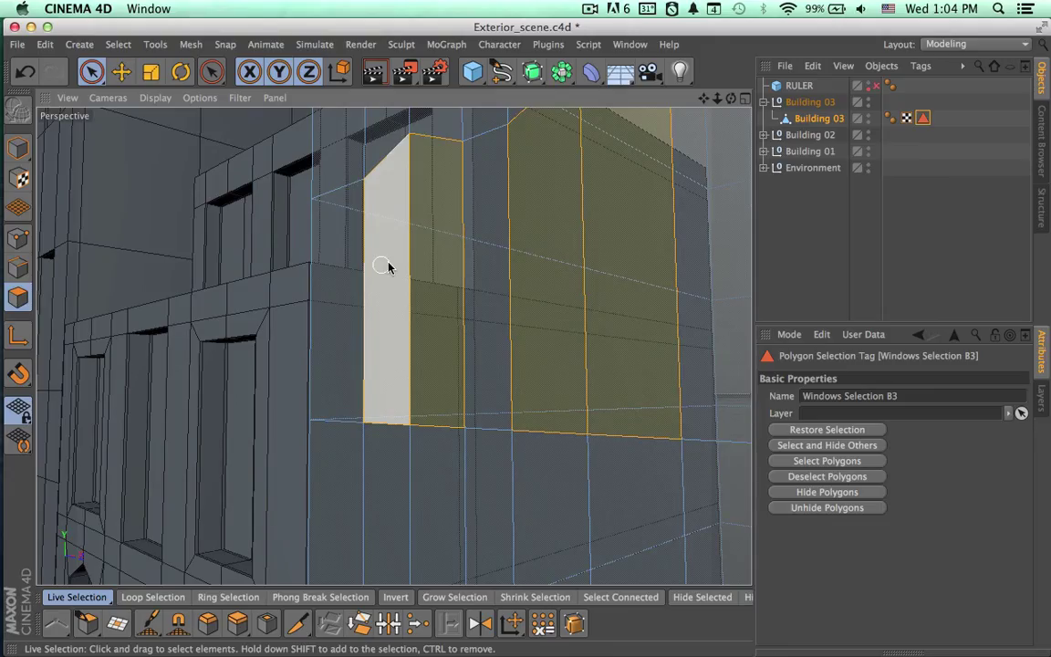
{"action": "key", "text": "d"}
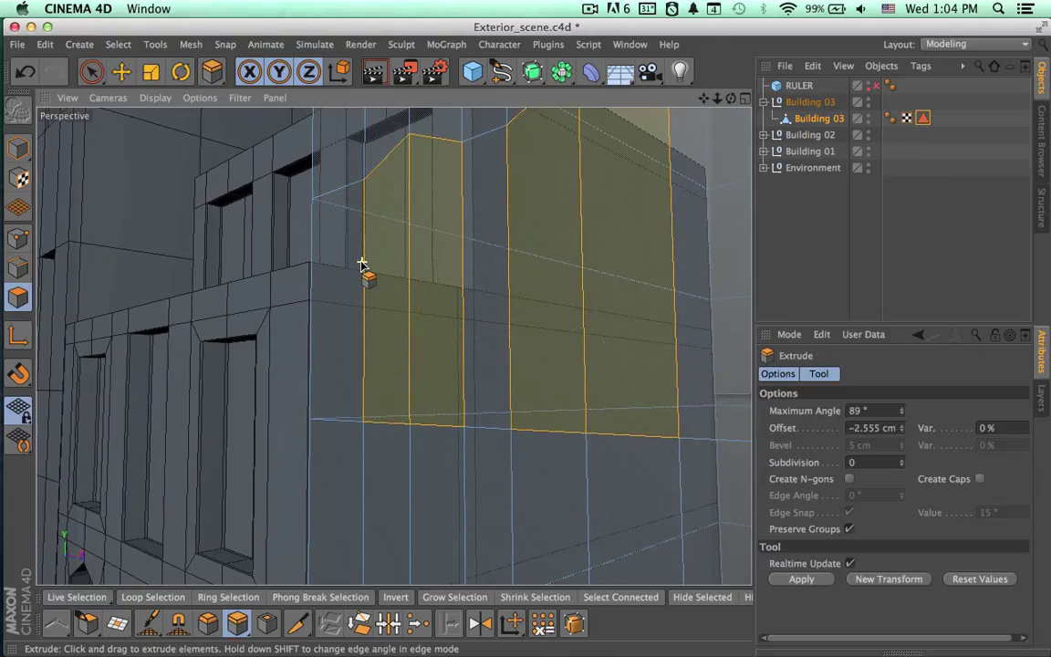
{"action": "left_click_drag", "start_coordinate": [361, 265], "coordinate": [347, 329], "text": "alt"}
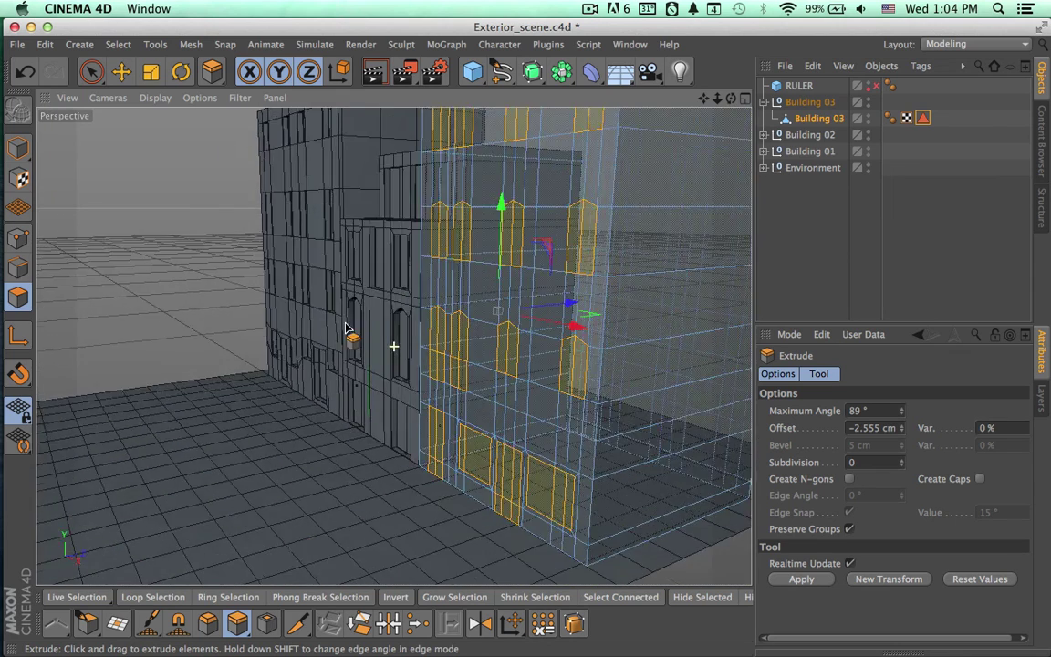
{"action": "right_click_drag", "start_coordinate": [385, 301], "coordinate": [630, 270], "text": "alt"}
{"action": "left_click_drag", "start_coordinate": [621, 267], "coordinate": [461, 447], "text": "alt"}
{"action": "left_click_drag", "start_coordinate": [471, 287], "coordinate": [503, 297]}
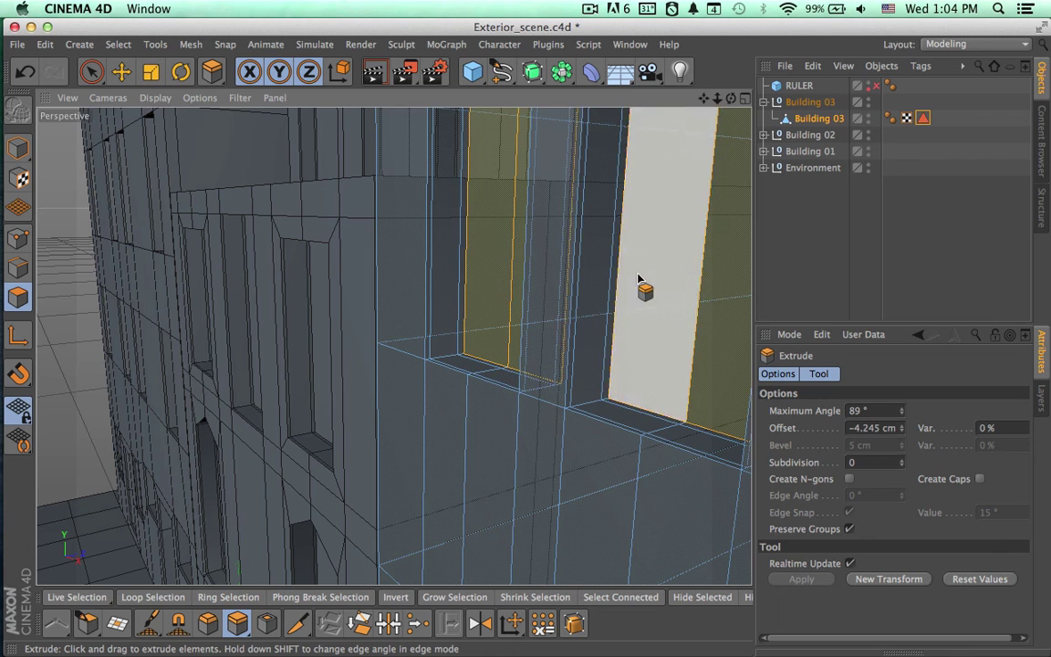
Leave the Extrude tool and turn off X-Ray for the Building 03 polygon object.
{"action": "right_click_drag", "start_coordinate": [582, 341], "coordinate": [432, 394], "text": "alt"}
{"action": "left_click_drag", "start_coordinate": [522, 394], "coordinate": [666, 406], "text": "alt"}
{"action": "right_click_drag", "start_coordinate": [629, 388], "coordinate": [444, 405], "text": "alt"}
{"action": "left_click_drag", "start_coordinate": [552, 436], "coordinate": [490, 435], "text": "alt"}
{"action": "key", "text": "space"}
{"action": "left_click", "coordinate": [785, 275]}
{"action": "left_click_drag", "start_coordinate": [726, 352], "coordinate": [685, 375], "text": "alt"}
{"action": "left_click", "coordinate": [818, 118]}
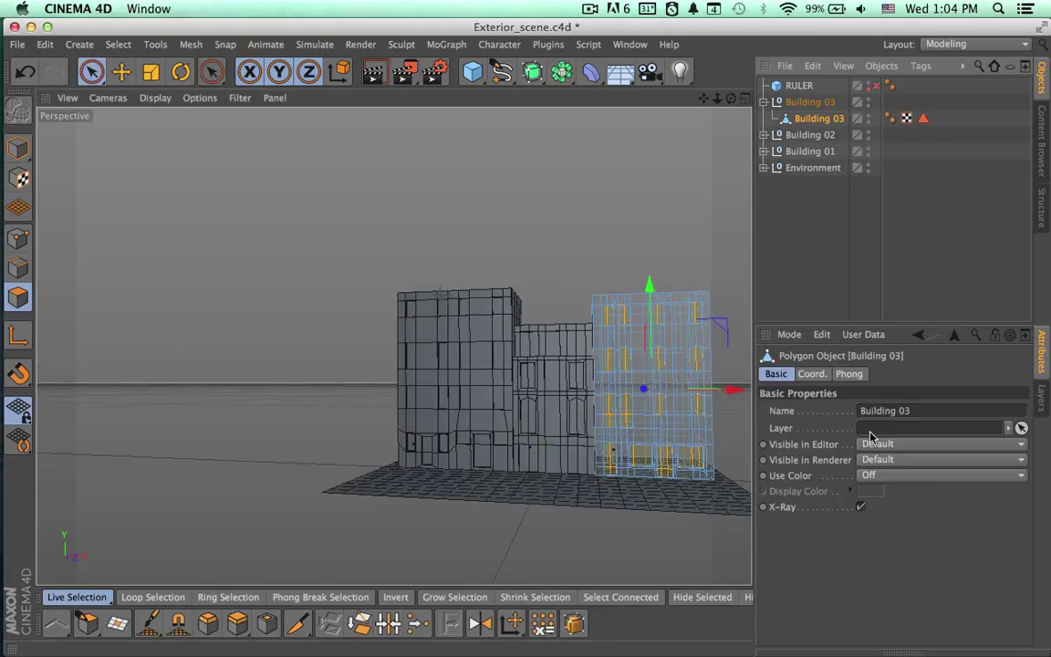
{"action": "left_click", "coordinate": [860, 507]}
Frame the three building facades from the front, deselect Building 03, save the scene and render the perspective view.
{"action": "middle_click_drag", "start_coordinate": [581, 360], "coordinate": [510, 363], "text": "alt"}
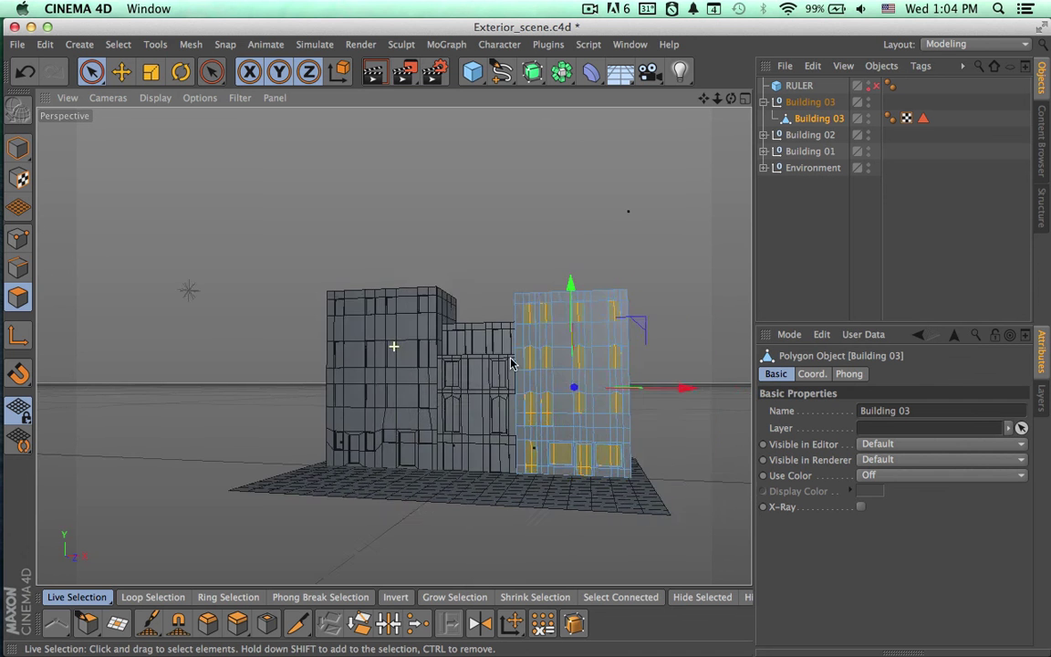
{"action": "left_click_drag", "start_coordinate": [489, 414], "coordinate": [551, 427], "text": "alt"}
{"action": "scroll", "coordinate": [542, 420], "scroll_direction": "up", "scroll_amount": 8}
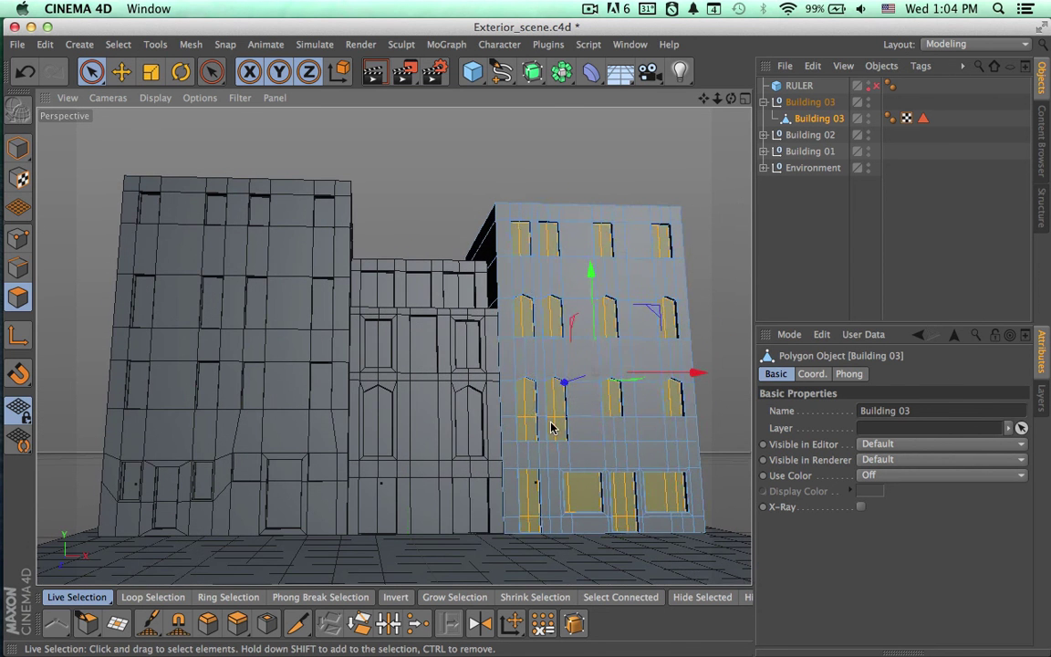
{"action": "left_click", "coordinate": [810, 239]}
{"action": "key", "text": "super+r"}
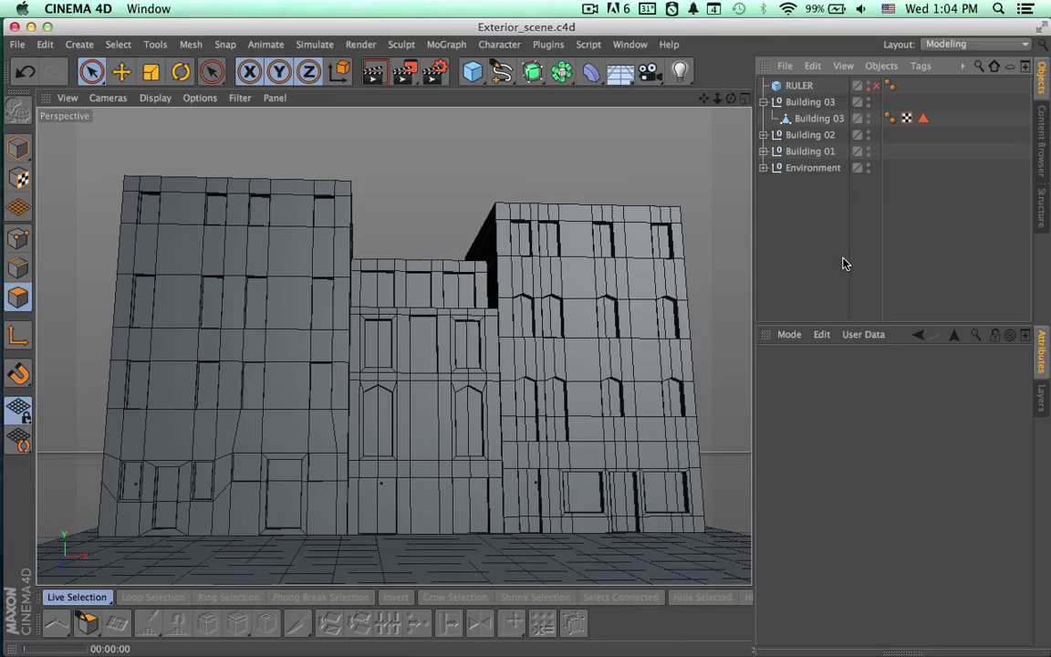